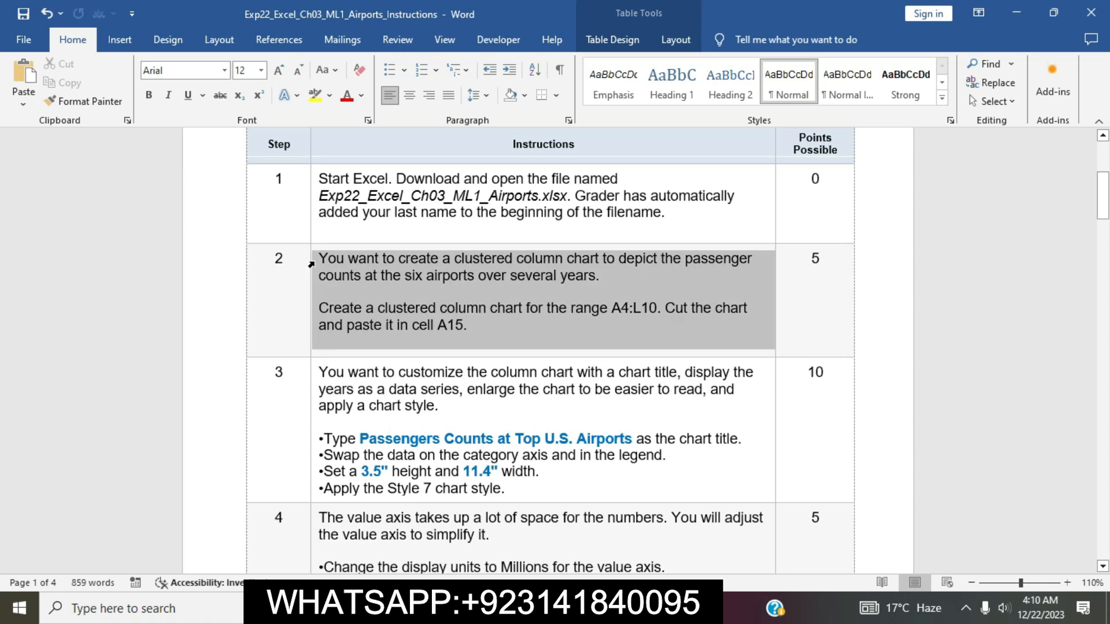
Highlight the step 2 instructions in yellow and copy the range reference A4:L10 from them.
{"action": "left_click", "coordinate": [379, 234]}
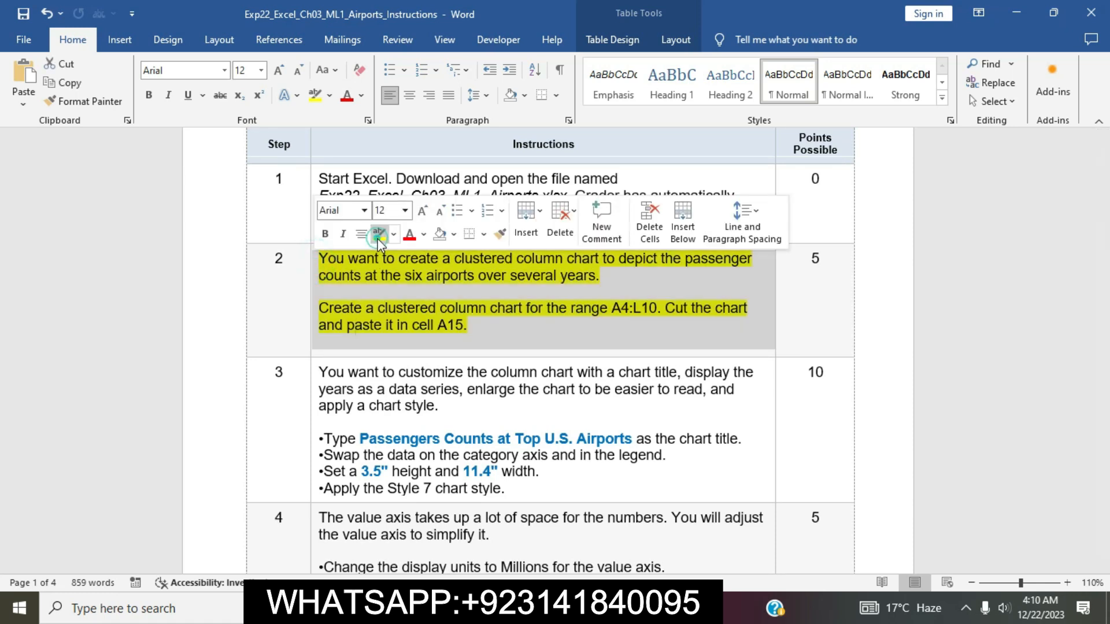
{"action": "left_click", "coordinate": [413, 307]}
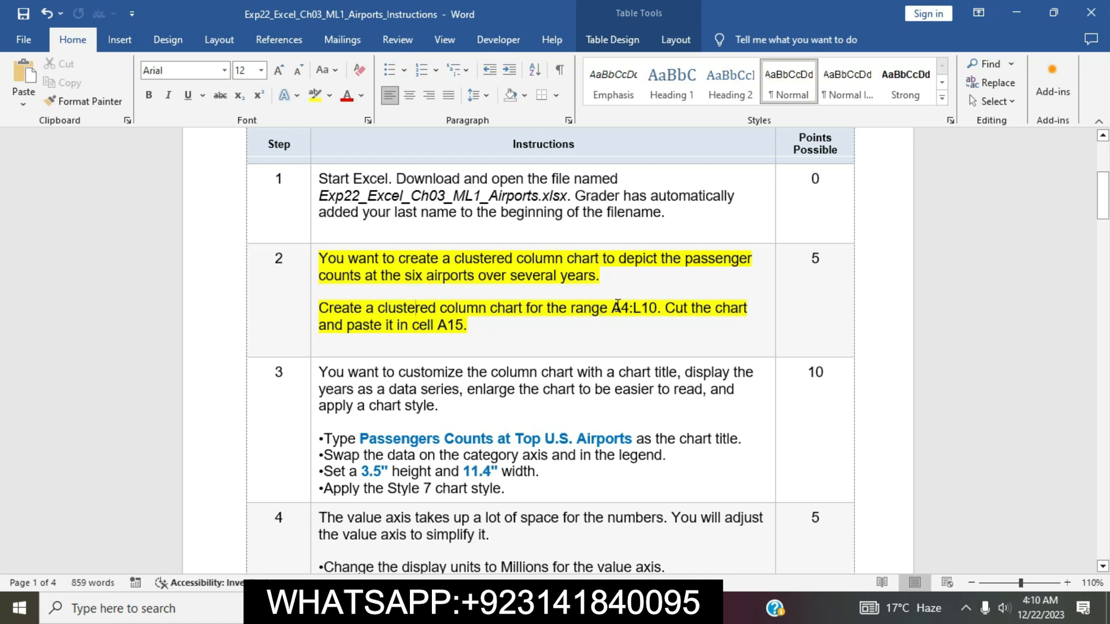
{"action": "left_click_drag", "start_coordinate": [613, 308], "coordinate": [648, 316]}
{"action": "key", "text": "ctrl+c"}
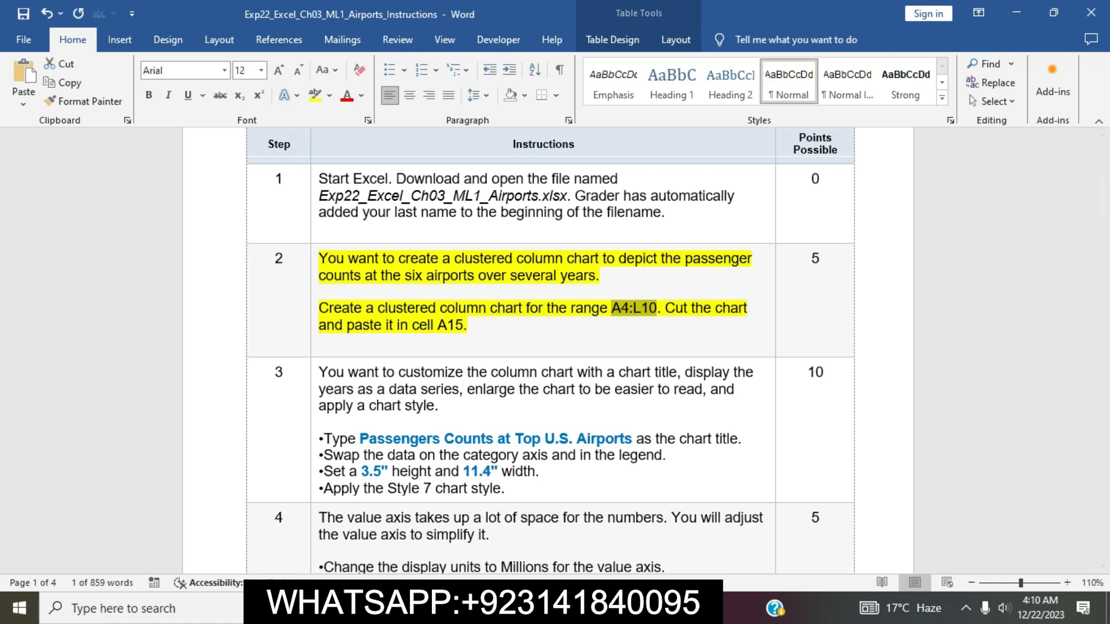
Switch to the Excel workbook and insert a clustered column chart from A4:L10 with the airports as the data series.
{"action": "left_click", "coordinate": [514, 608]}
{"action": "left_click", "coordinate": [67, 145]}
{"action": "key", "text": "ctrl+v"}
{"action": "key", "text": "Return"}
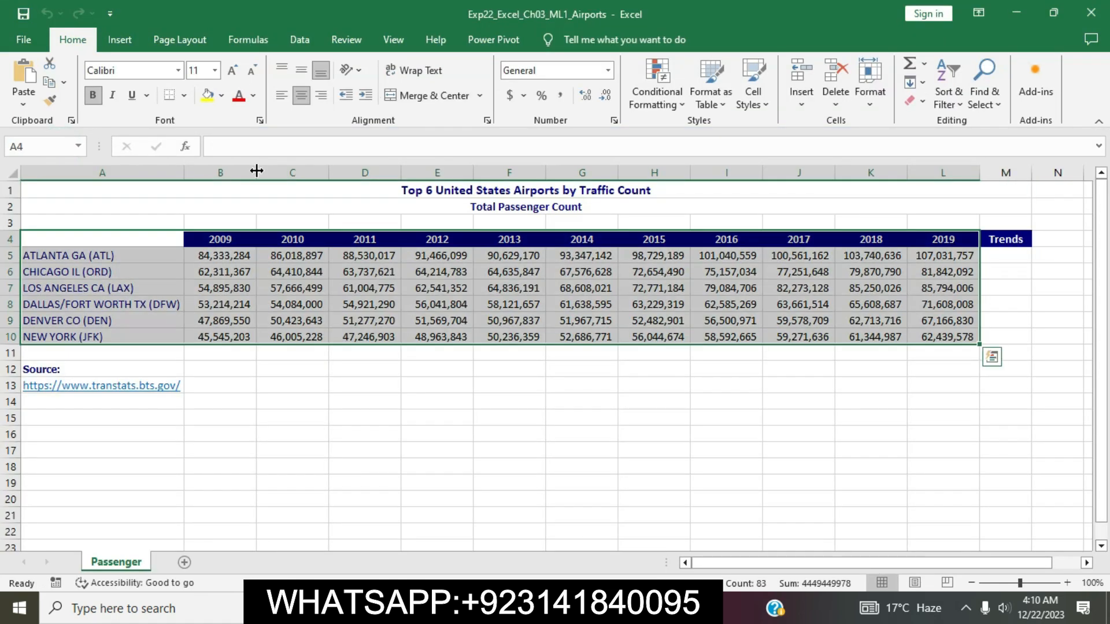
{"action": "left_click", "coordinate": [120, 39]}
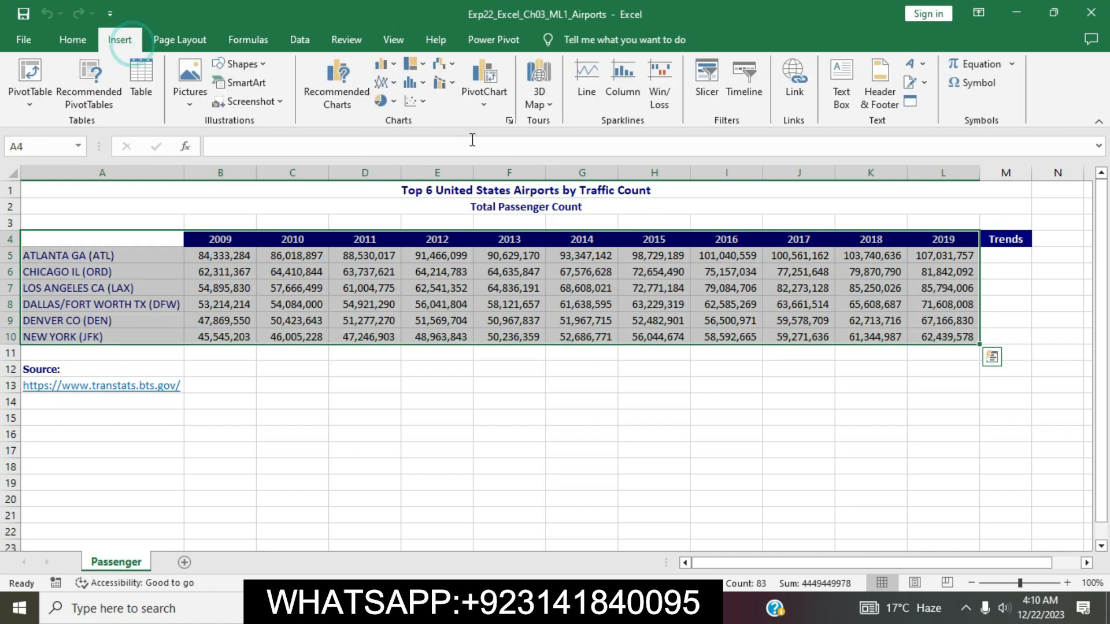
{"action": "left_click", "coordinate": [510, 122]}
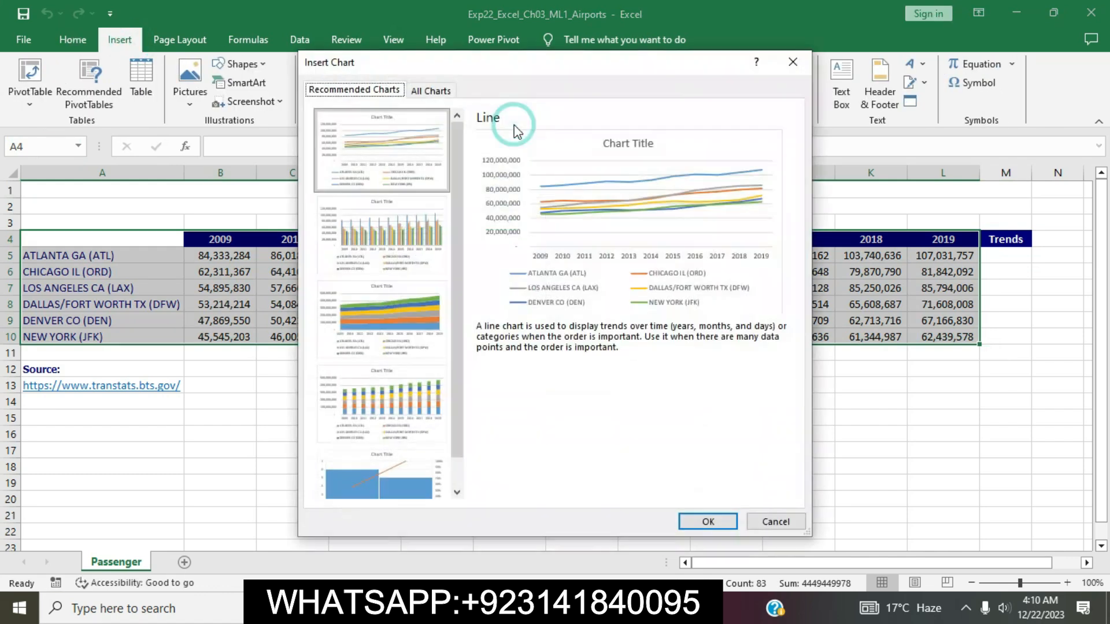
{"action": "left_click", "coordinate": [433, 90]}
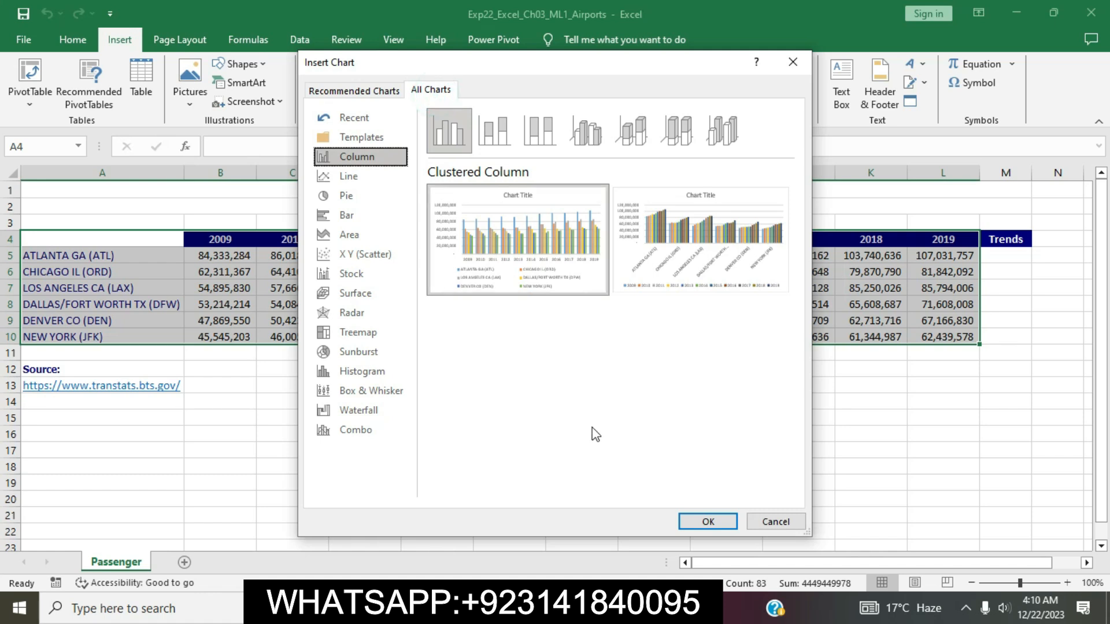
{"action": "left_click", "coordinate": [707, 522]}
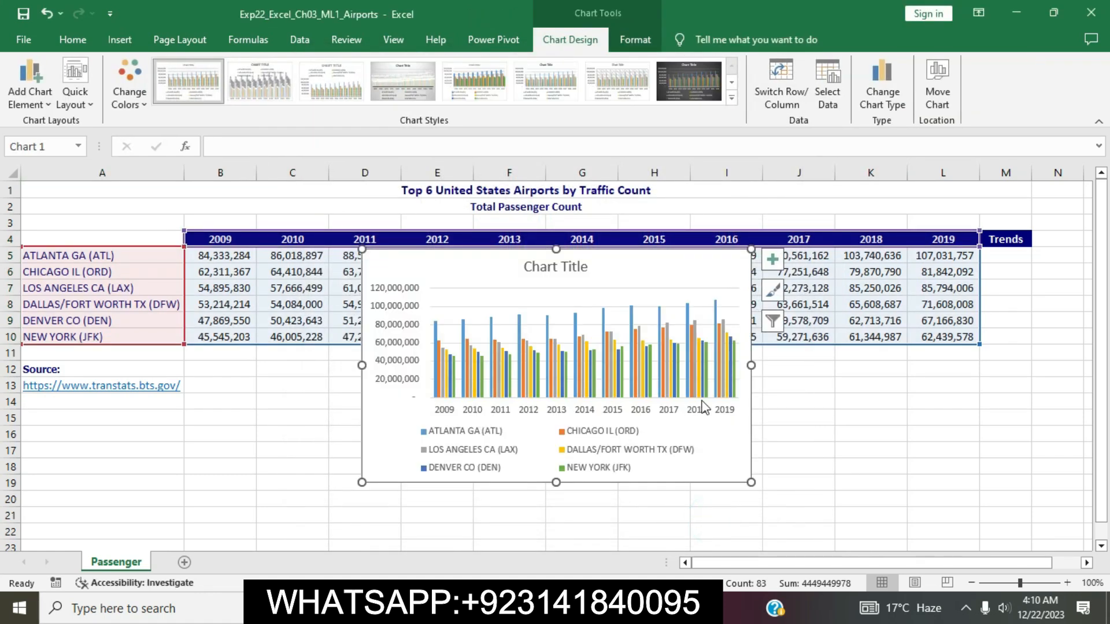
Check the chart placement instruction in Word, and in Excel cut the column chart and paste it in cell A15.
{"action": "key", "text": "alt+Tab"}
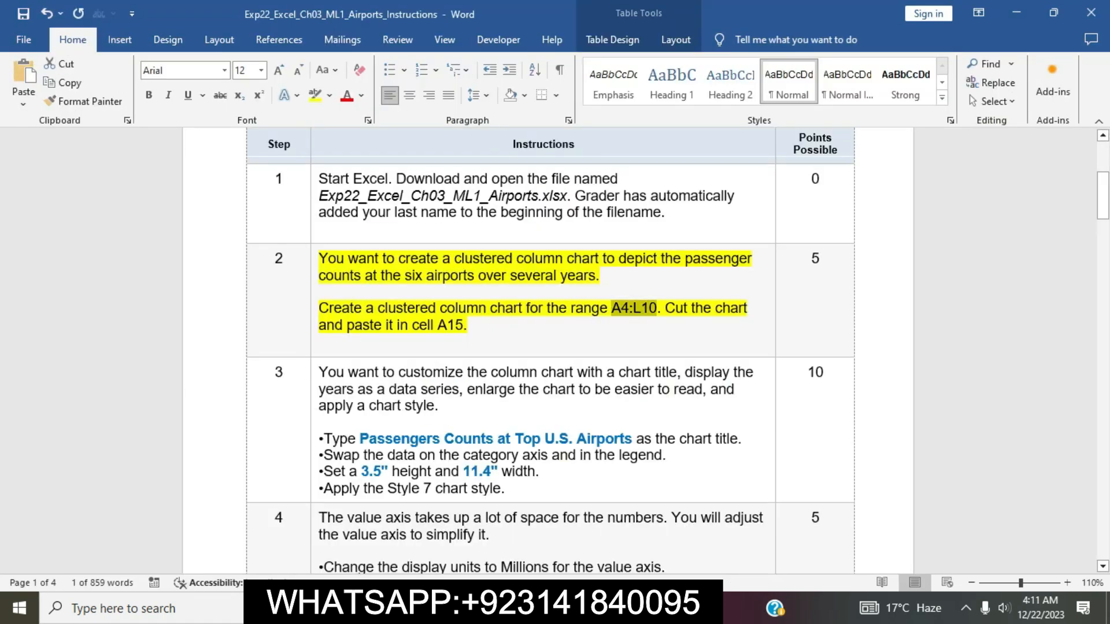
{"action": "left_click", "coordinate": [650, 308]}
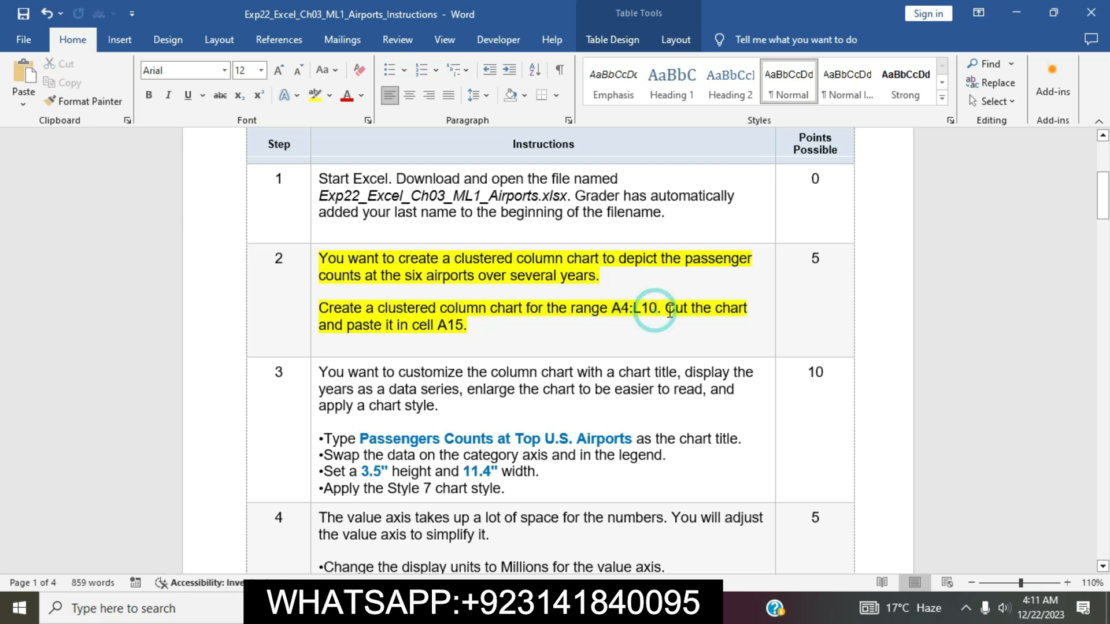
{"action": "right_click", "coordinate": [667, 308]}
{"action": "left_click_drag", "start_coordinate": [665, 309], "coordinate": [515, 331]}
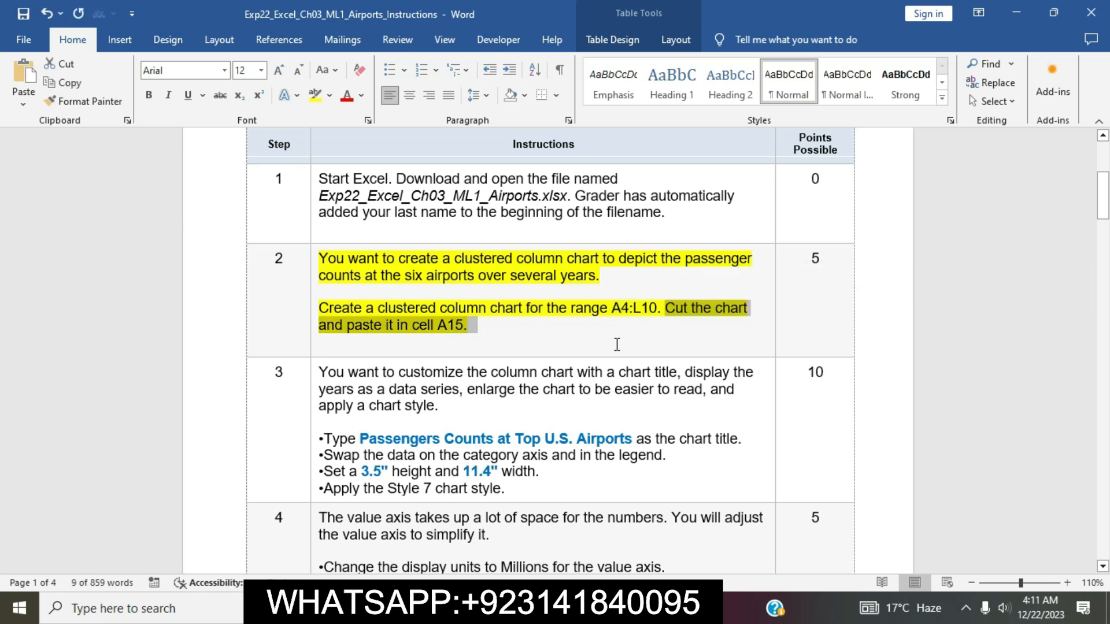
{"action": "key", "text": "alt+Tab"}
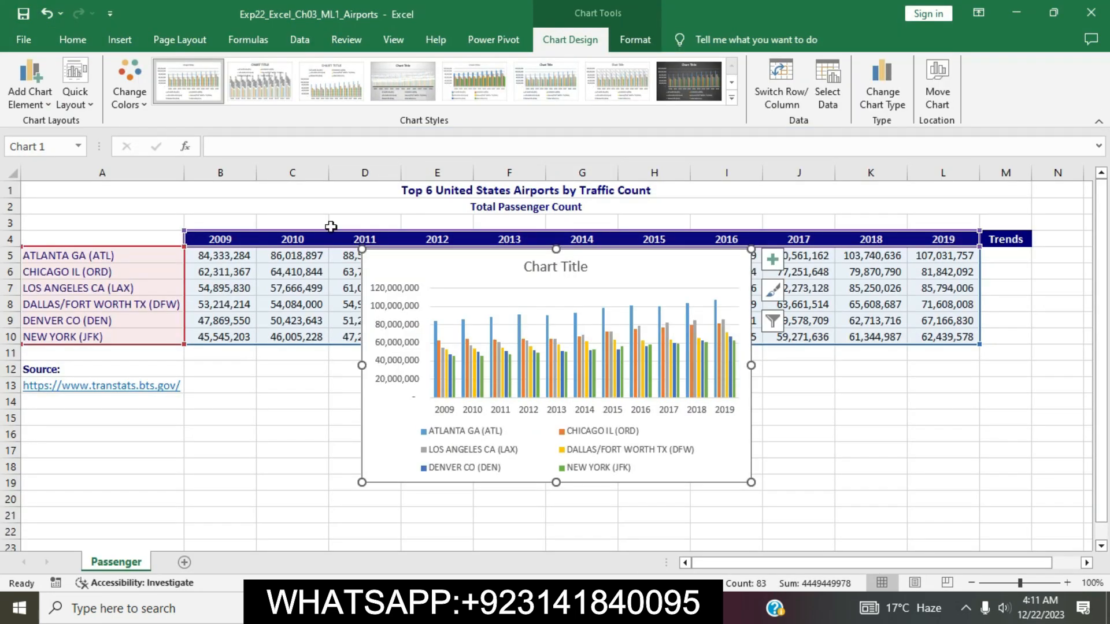
{"action": "left_click", "coordinate": [73, 40]}
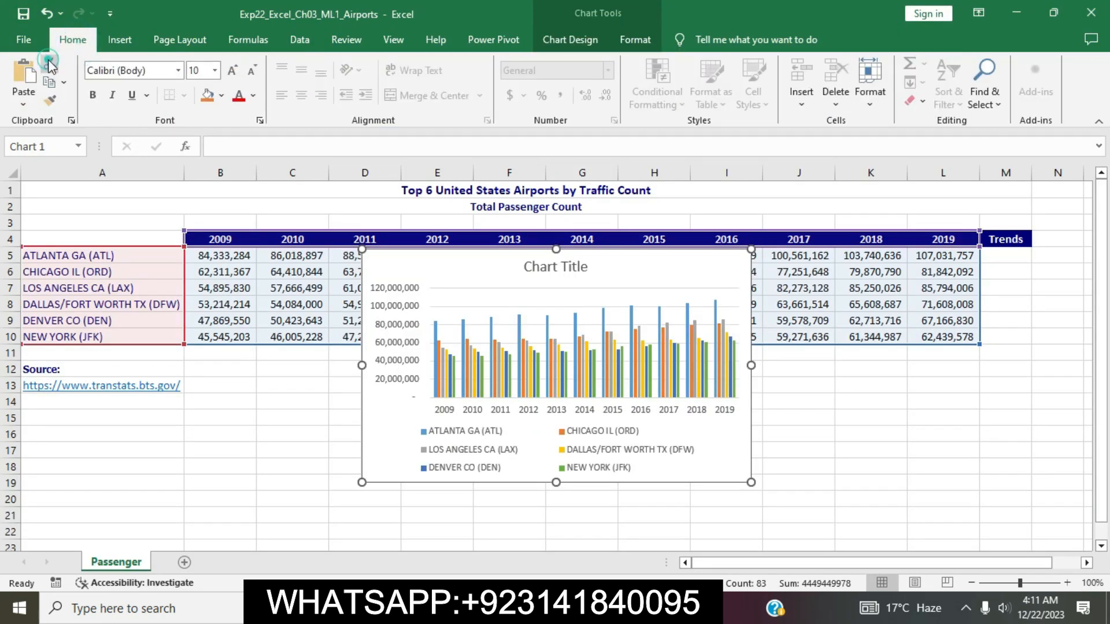
{"action": "left_click", "coordinate": [49, 63]}
{"action": "left_click", "coordinate": [96, 421]}
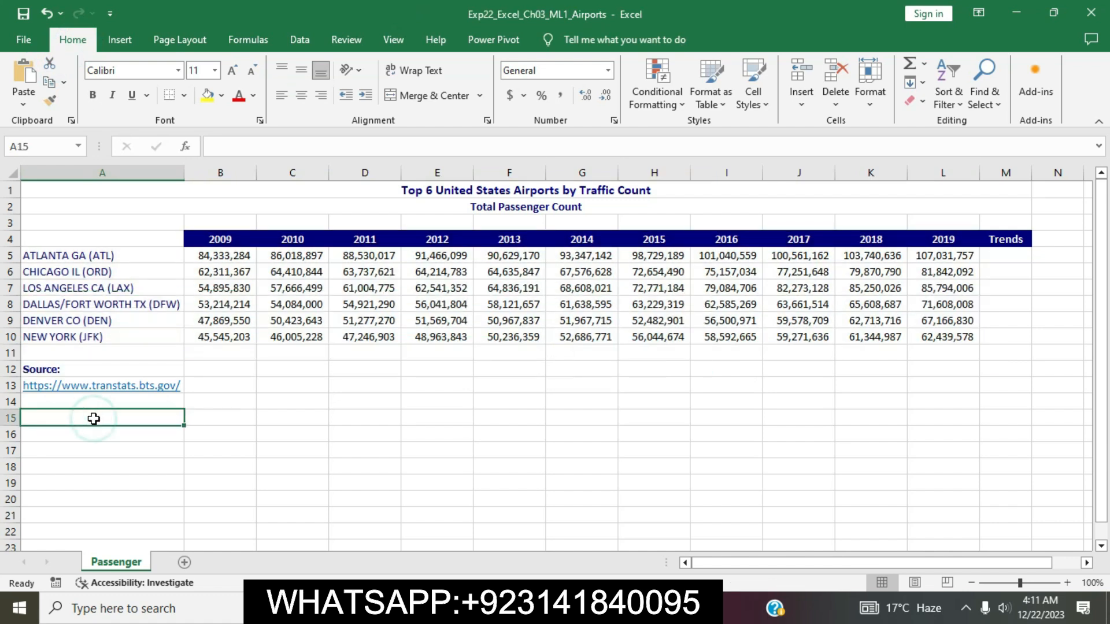
{"action": "key", "text": "ctrl+v"}
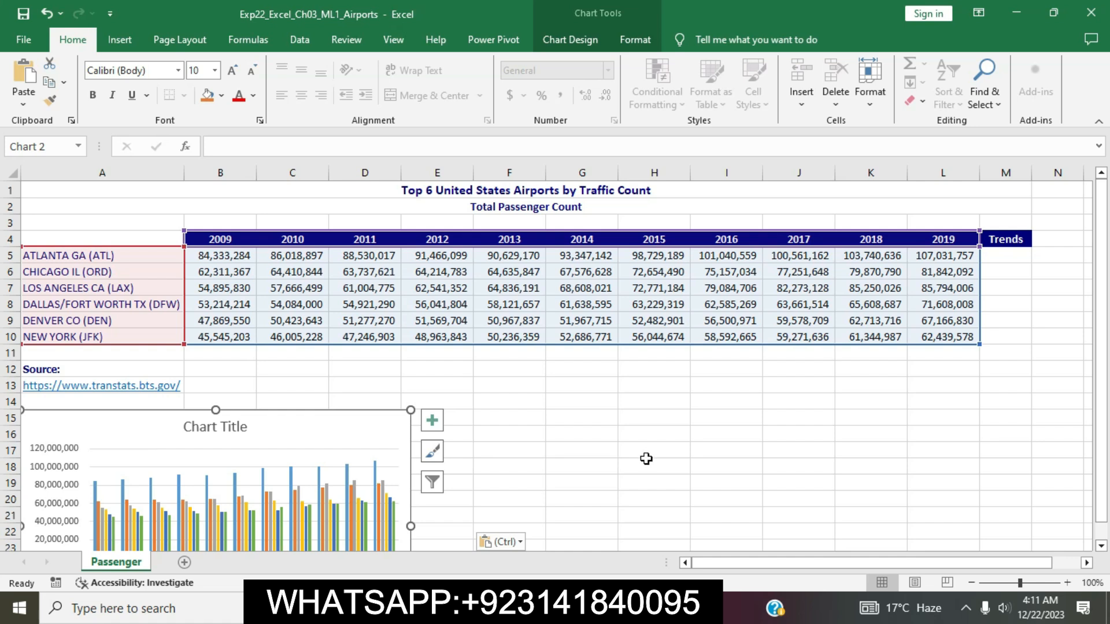
In the Word instructions, remove the highlight from step 2 and highlight the step 3 instructions in yellow.
{"action": "key", "text": "alt+Tab"}
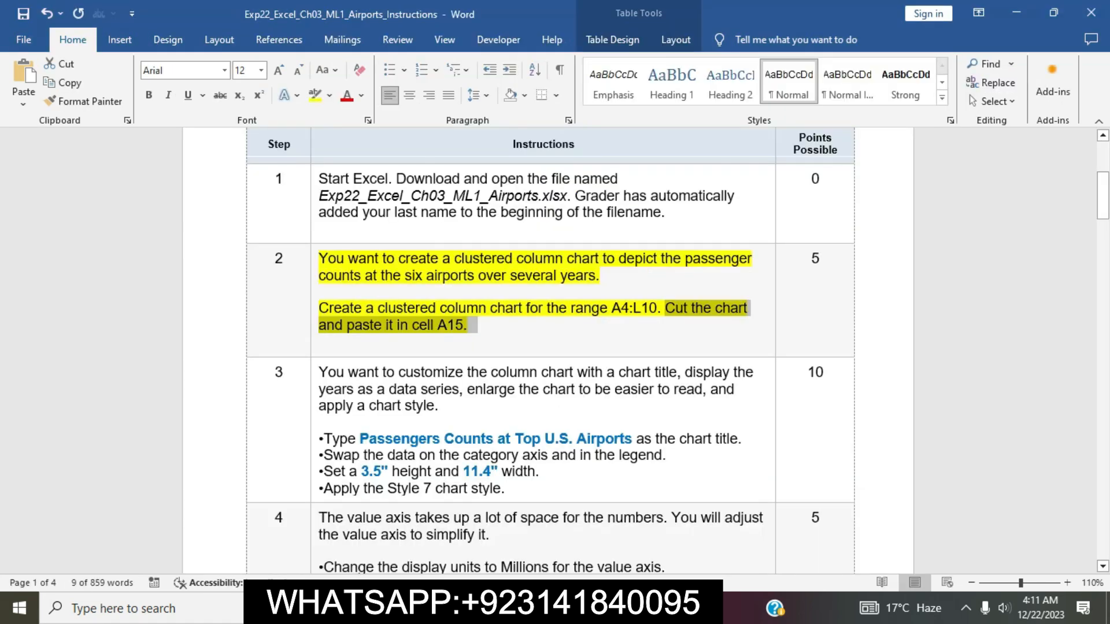
{"action": "left_click", "coordinate": [490, 328]}
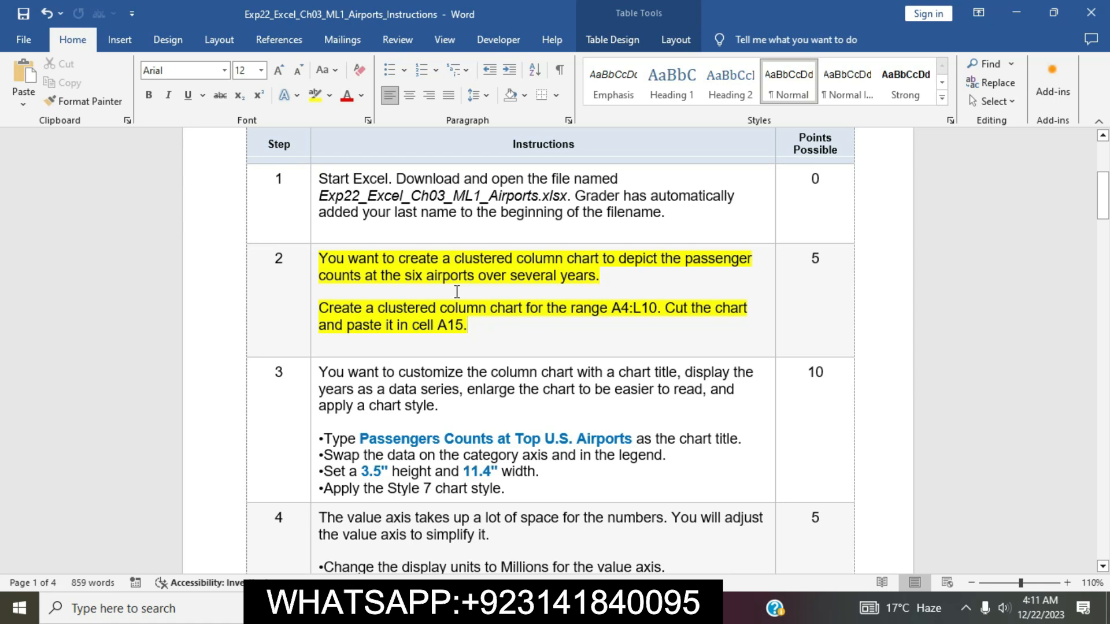
{"action": "left_click", "coordinate": [311, 259]}
{"action": "left_click", "coordinate": [380, 232]}
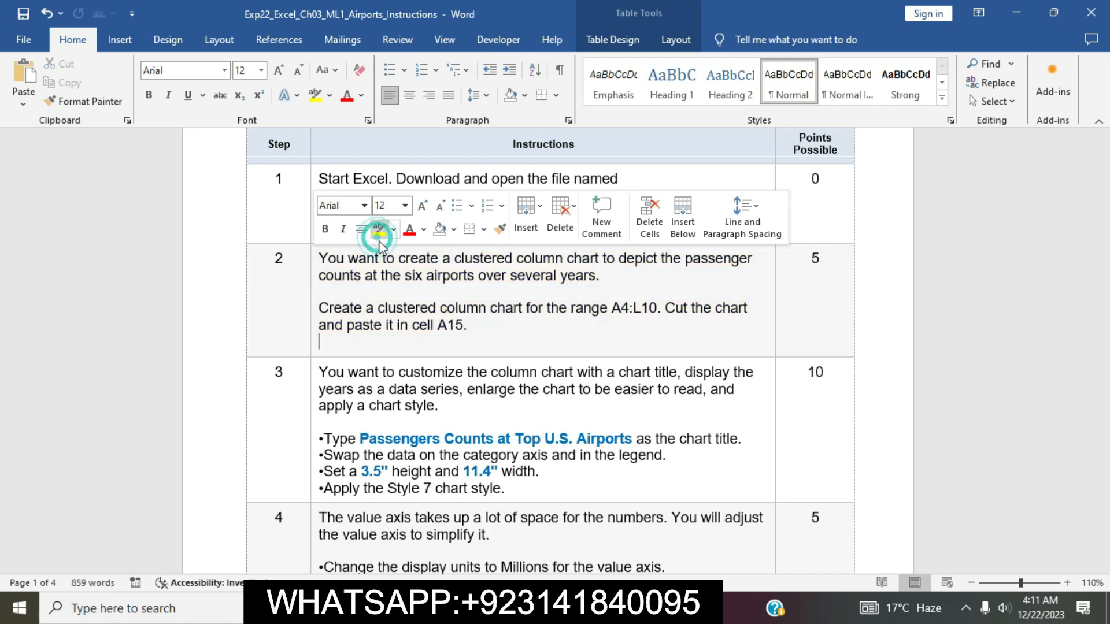
{"action": "left_click", "coordinate": [466, 421]}
{"action": "scroll", "coordinate": [465, 420], "scroll_direction": "down", "scroll_amount": 2}
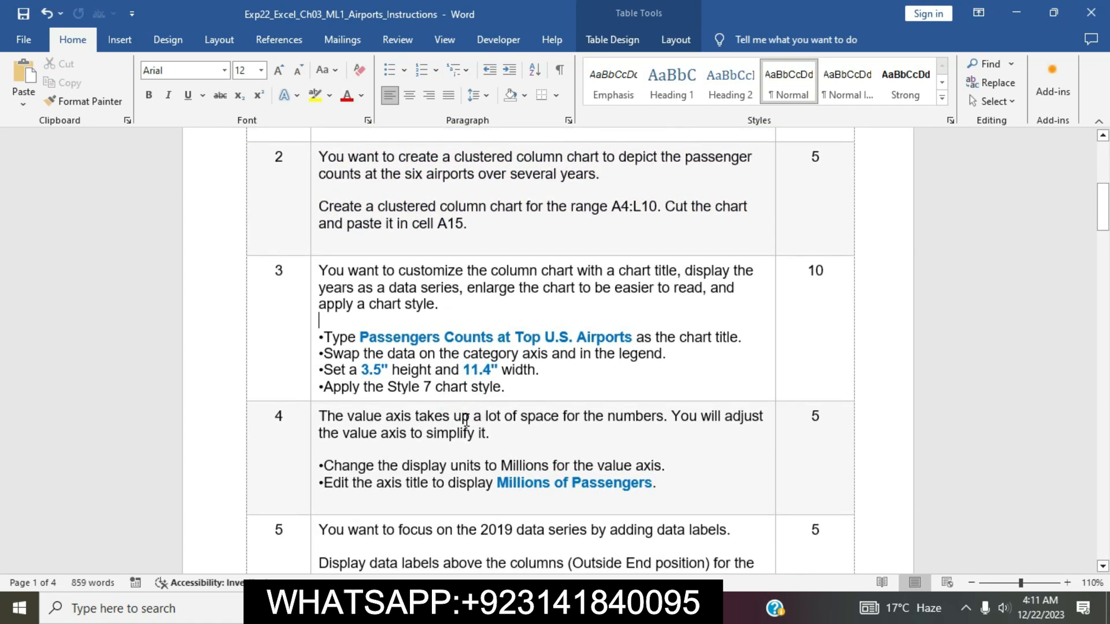
{"action": "left_click", "coordinate": [311, 274]}
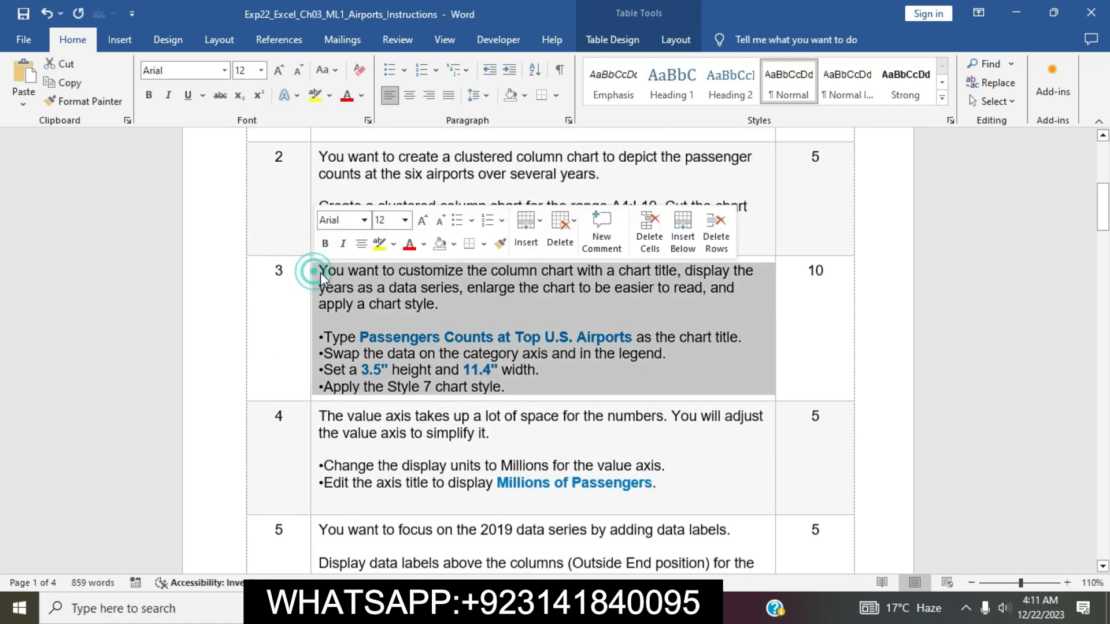
{"action": "left_click", "coordinate": [378, 244]}
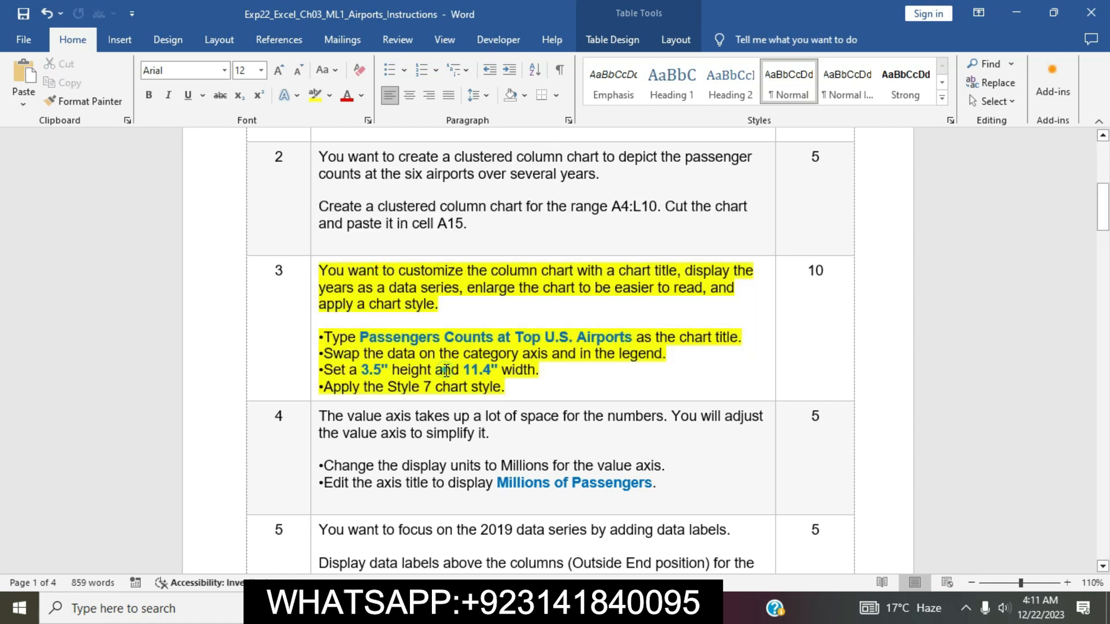
Select and copy the title text "Passengers Counts at Top U.S. Airports" from the step 3 instructions.
{"action": "left_click_drag", "start_coordinate": [358, 336], "coordinate": [440, 338]}
{"action": "left_click", "coordinate": [439, 338]}
{"action": "left_click_drag", "start_coordinate": [366, 340], "coordinate": [615, 334]}
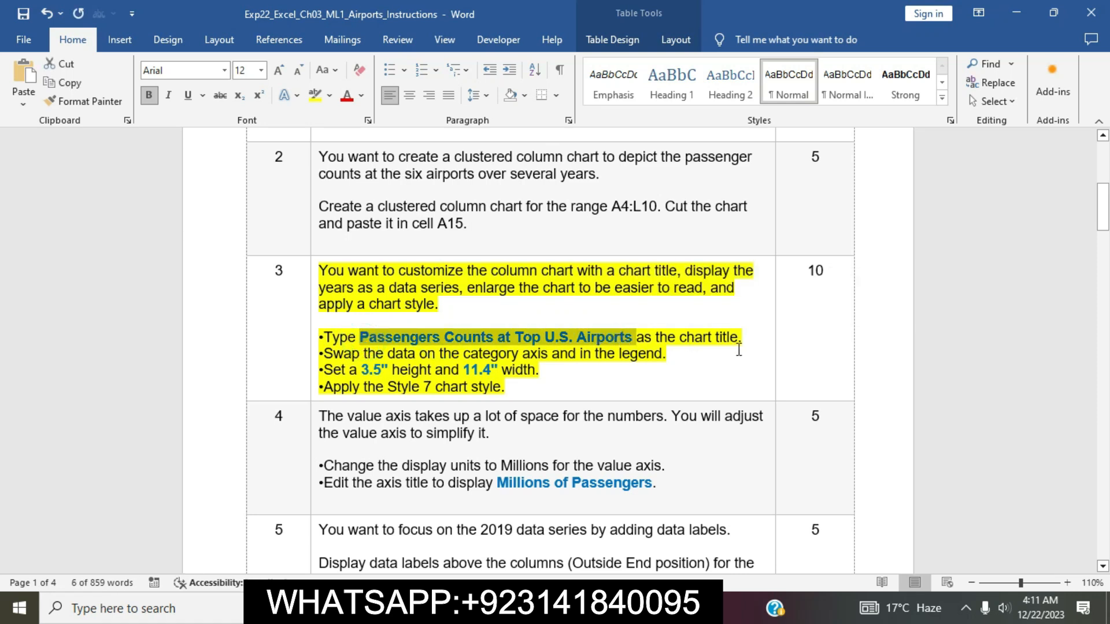
Switch to Excel and replace the column chart's placeholder title with "Passengers Counts at Top U.S. Airports".
{"action": "key", "text": "alt+Tab"}
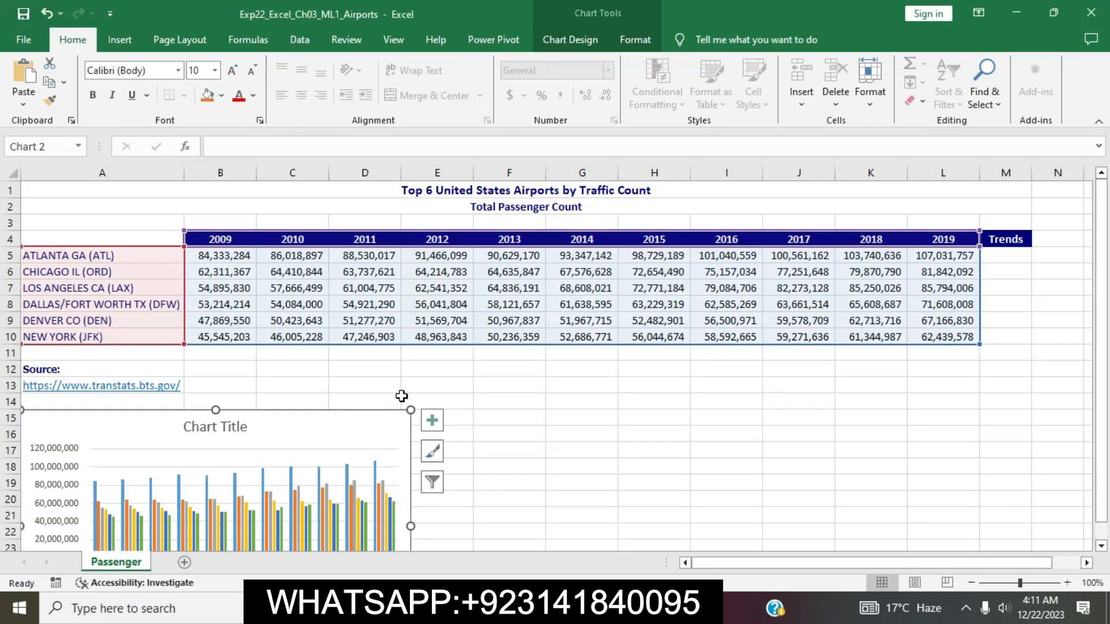
{"action": "left_click", "coordinate": [238, 427]}
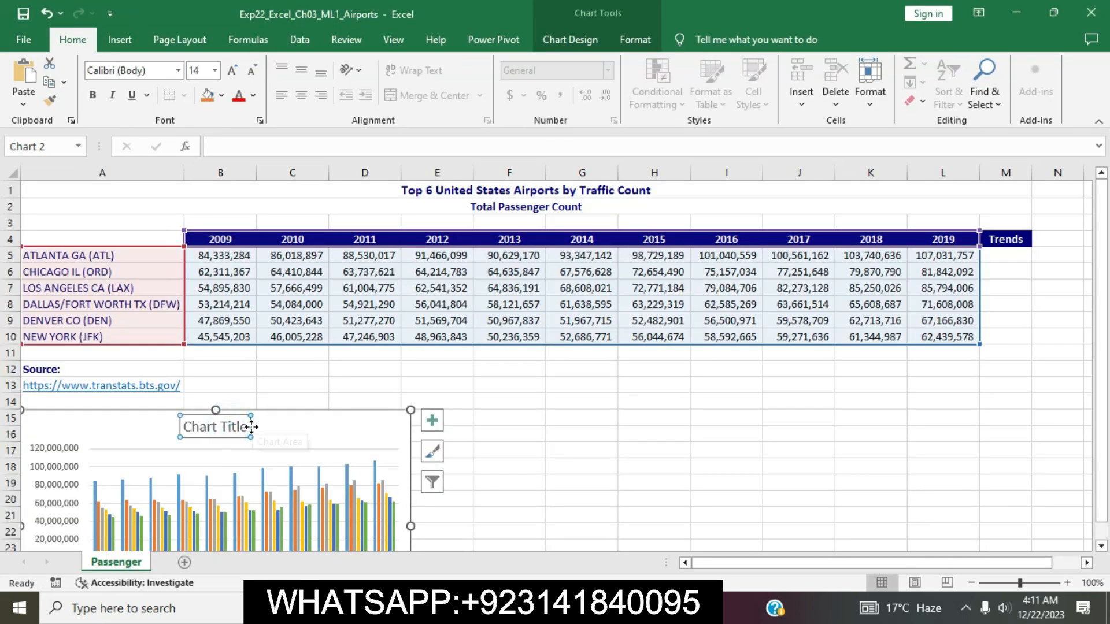
{"action": "left_click", "coordinate": [249, 426]}
{"action": "key", "text": "BackSpace"}
{"action": "key", "text": "BackSpace"}
{"action": "key", "text": "BackSpace"}
{"action": "key", "text": "BackSpace"}
{"action": "key", "text": "BackSpace"}
{"action": "key", "text": "BackSpace"}
{"action": "key", "text": "BackSpace"}
{"action": "key", "text": "BackSpace"}
{"action": "key", "text": "BackSpace"}
{"action": "key", "text": "BackSpace"}
{"action": "key", "text": "BackSpace"}
{"action": "key", "text": "ctrl+v"}
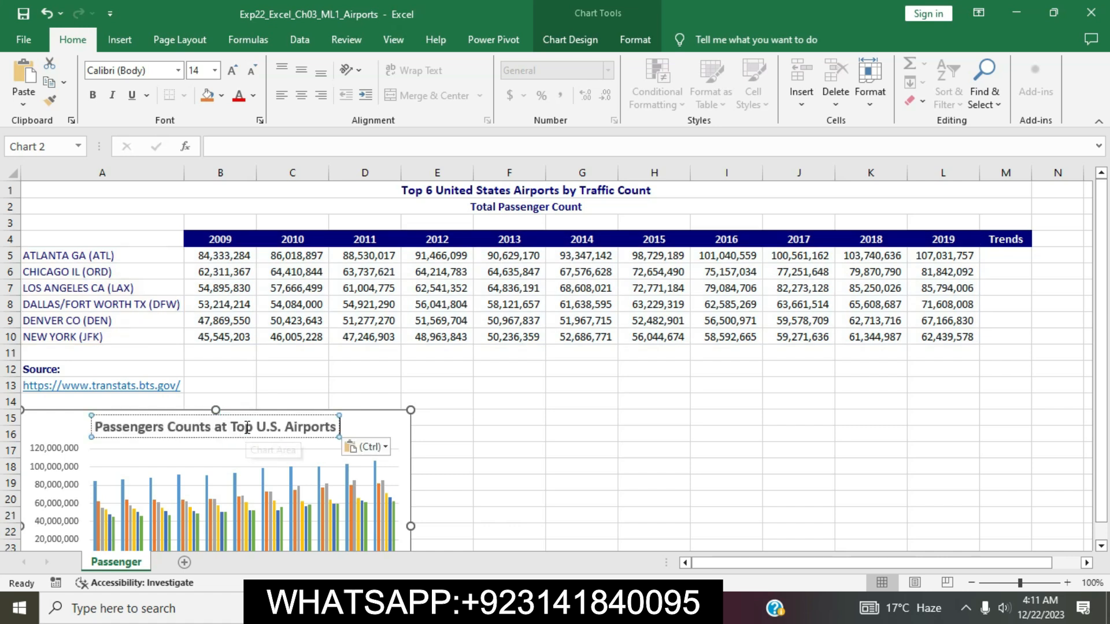
Check the data swap instruction in Word, and in Excel switch the chart's rows and columns to make the years the data series.
{"action": "key", "text": "alt+Tab"}
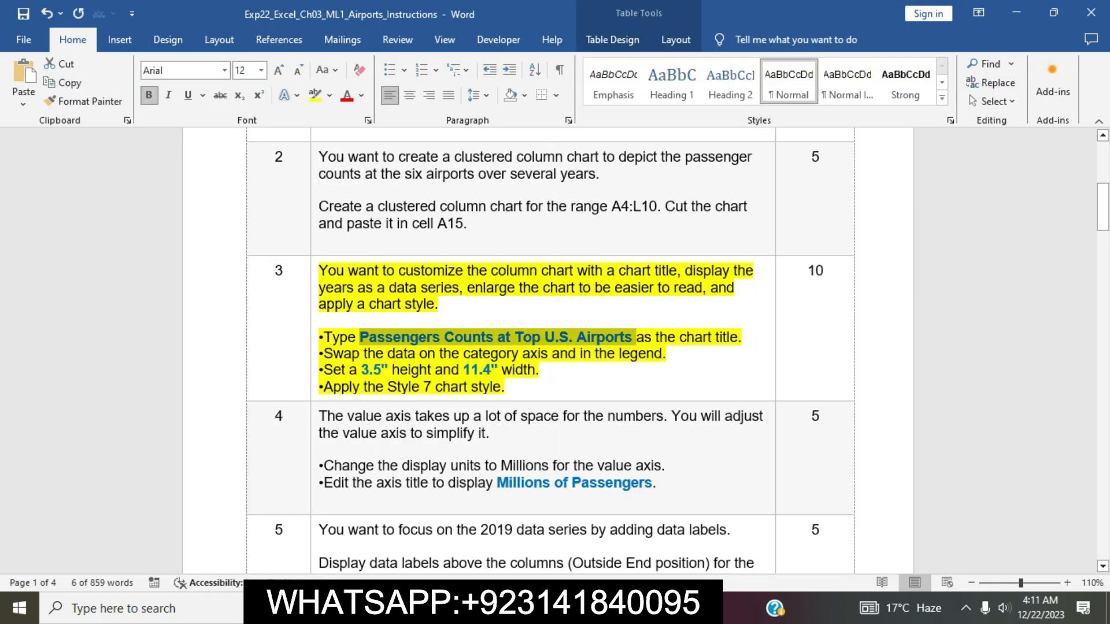
{"action": "left_click", "coordinate": [633, 338]}
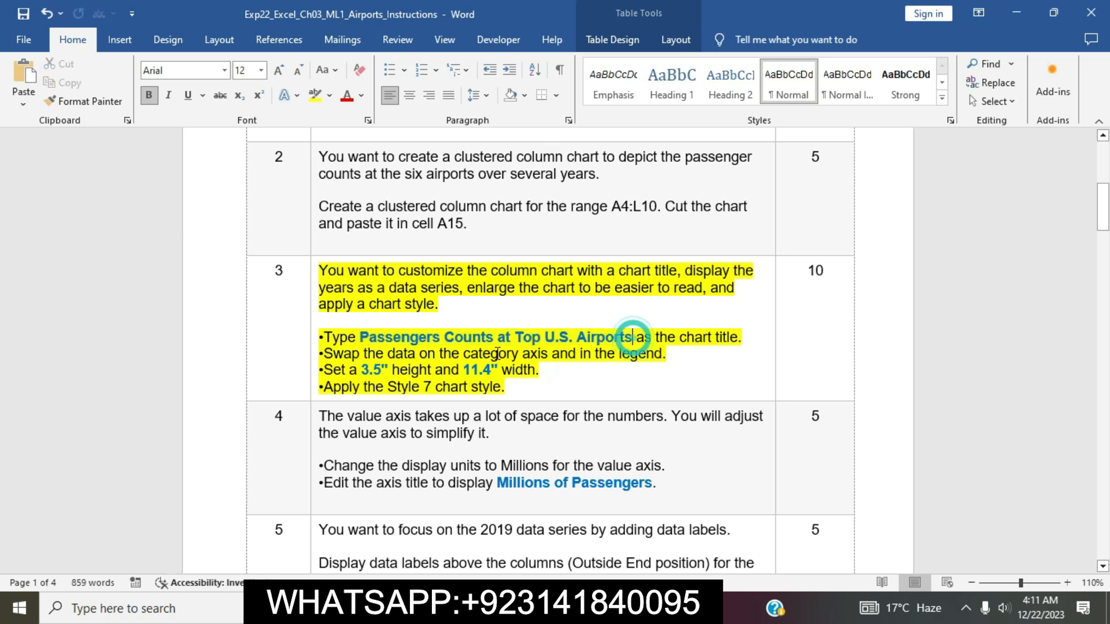
{"action": "left_click_drag", "start_coordinate": [327, 351], "coordinate": [662, 360]}
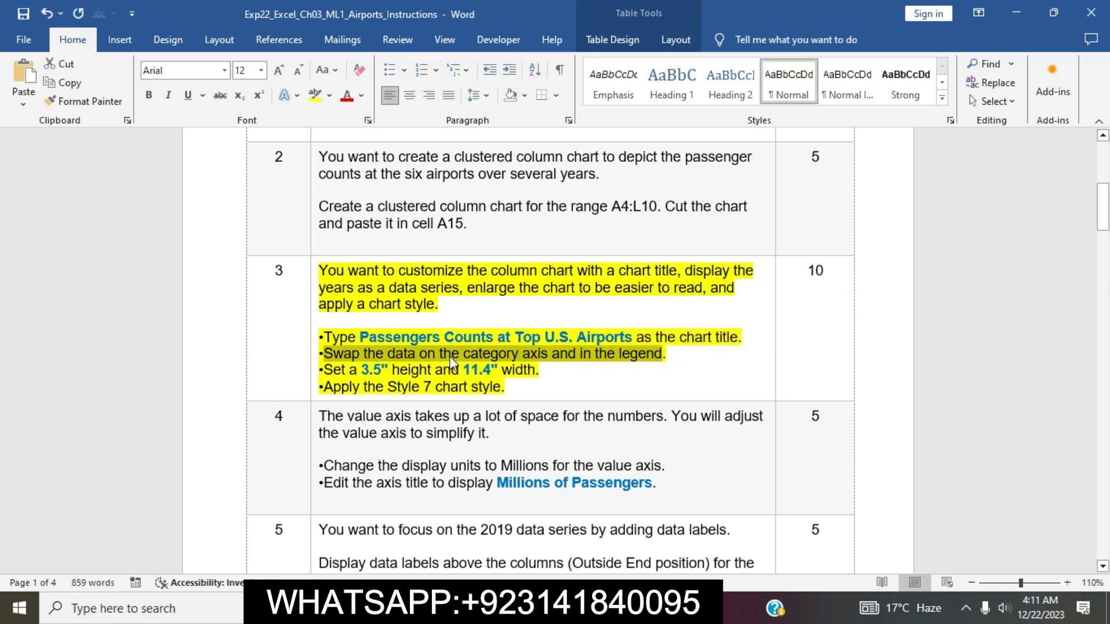
{"action": "left_click", "coordinate": [578, 608]}
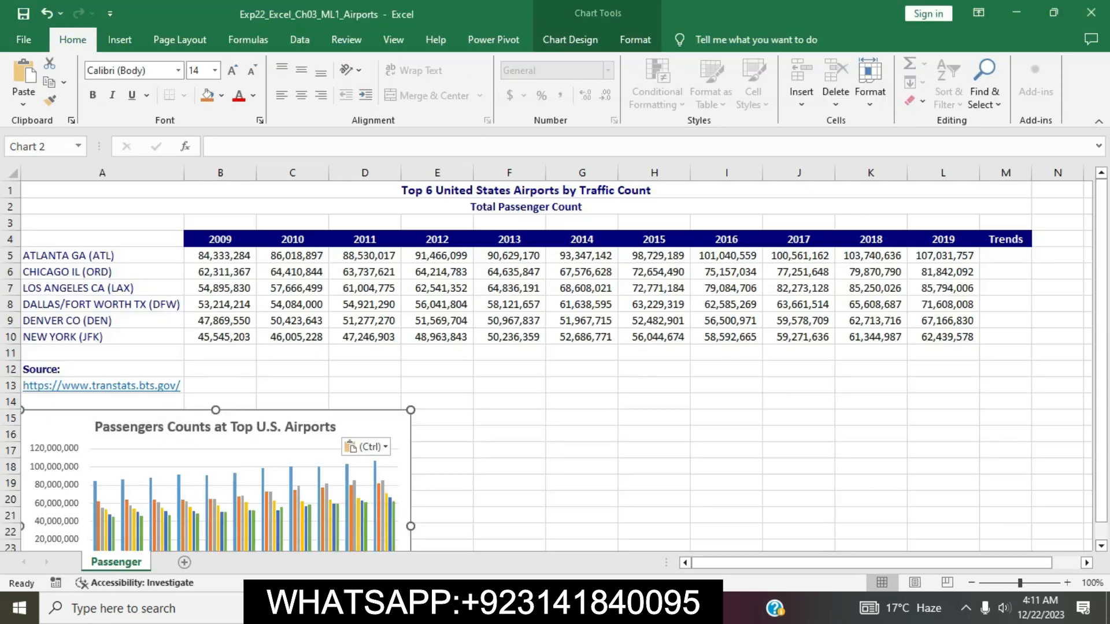
{"action": "left_click", "coordinate": [615, 493]}
{"action": "scroll", "coordinate": [615, 492], "scroll_direction": "down", "scroll_amount": 3}
{"action": "scroll", "coordinate": [614, 492], "scroll_direction": "up", "scroll_amount": 1}
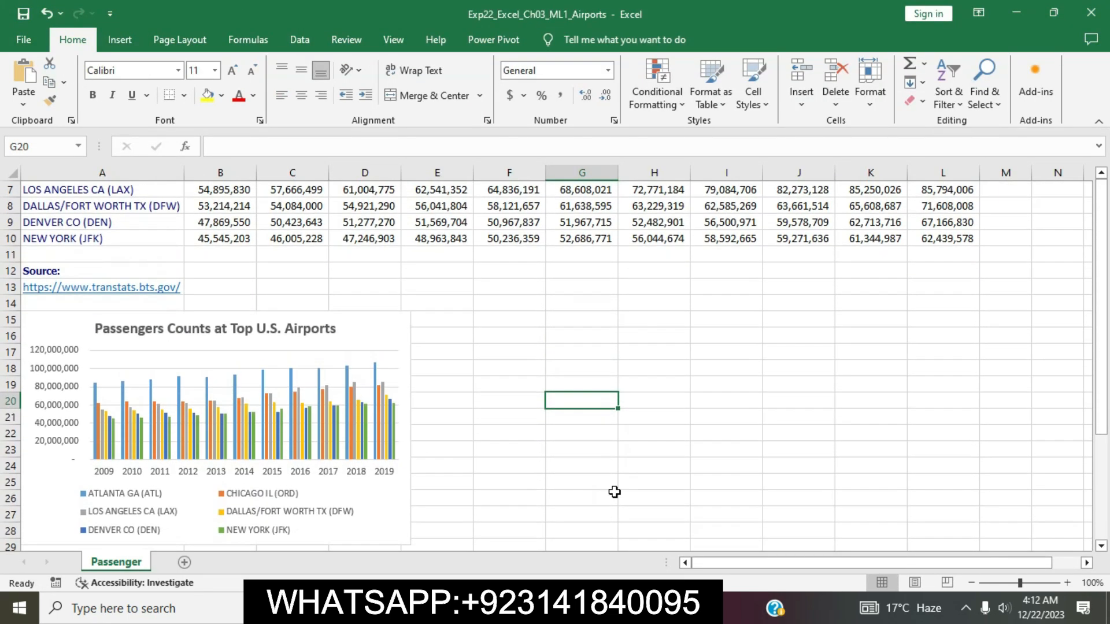
{"action": "left_click", "coordinate": [387, 327]}
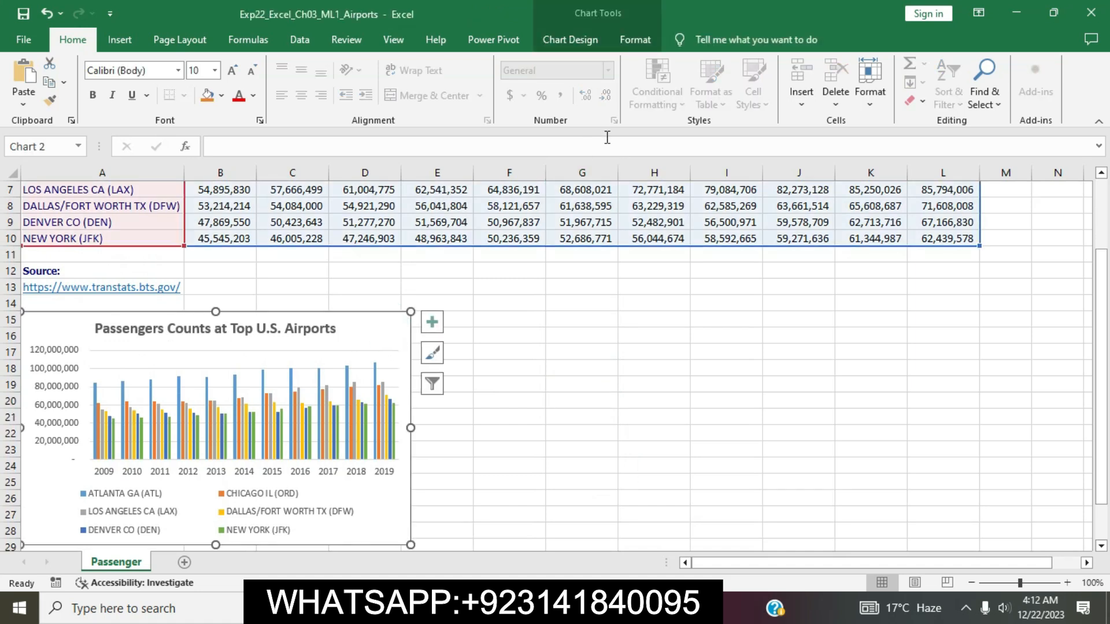
{"action": "left_click", "coordinate": [638, 41]}
{"action": "left_click", "coordinate": [589, 43]}
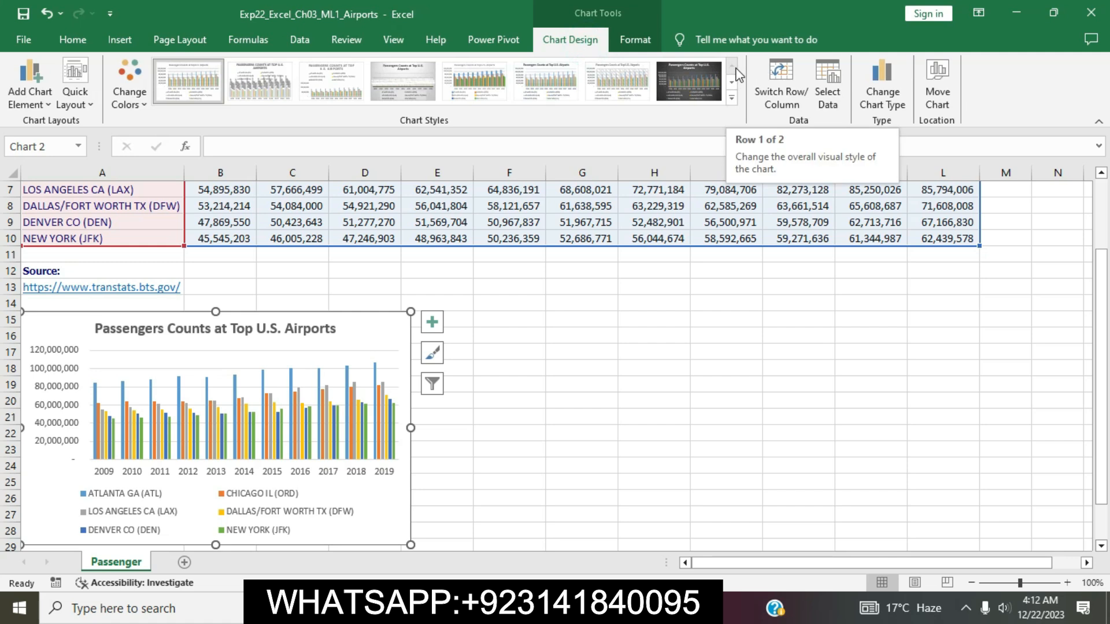
{"action": "left_click", "coordinate": [782, 71]}
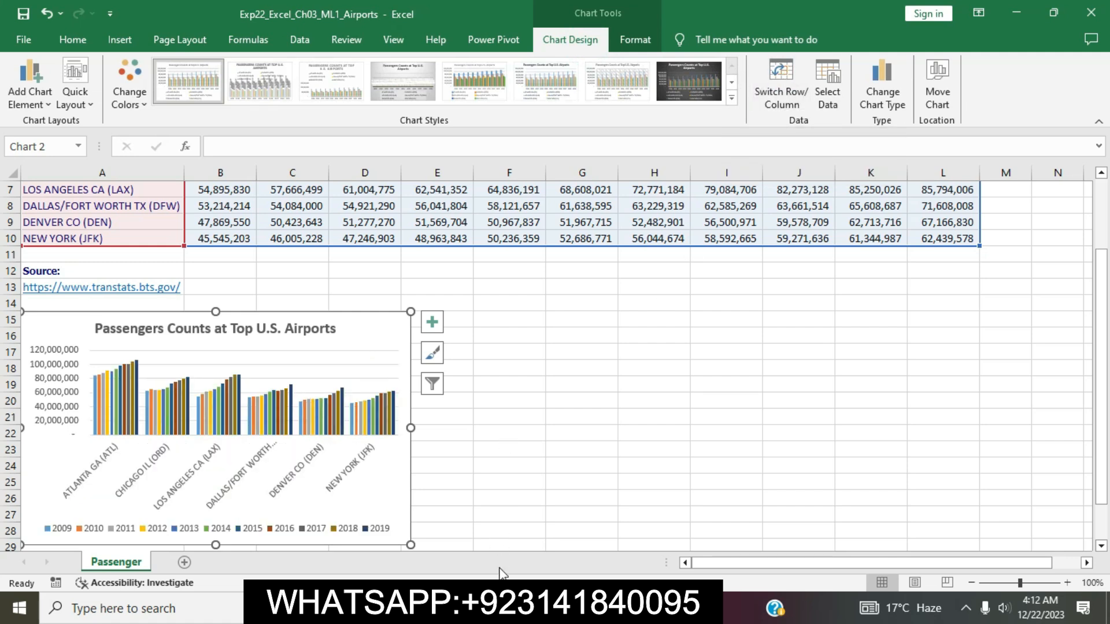
Switch to the Word instructions and select the chart height and width instruction in step 3.
{"action": "left_click", "coordinate": [496, 608]}
{"action": "left_click", "coordinate": [502, 369]}
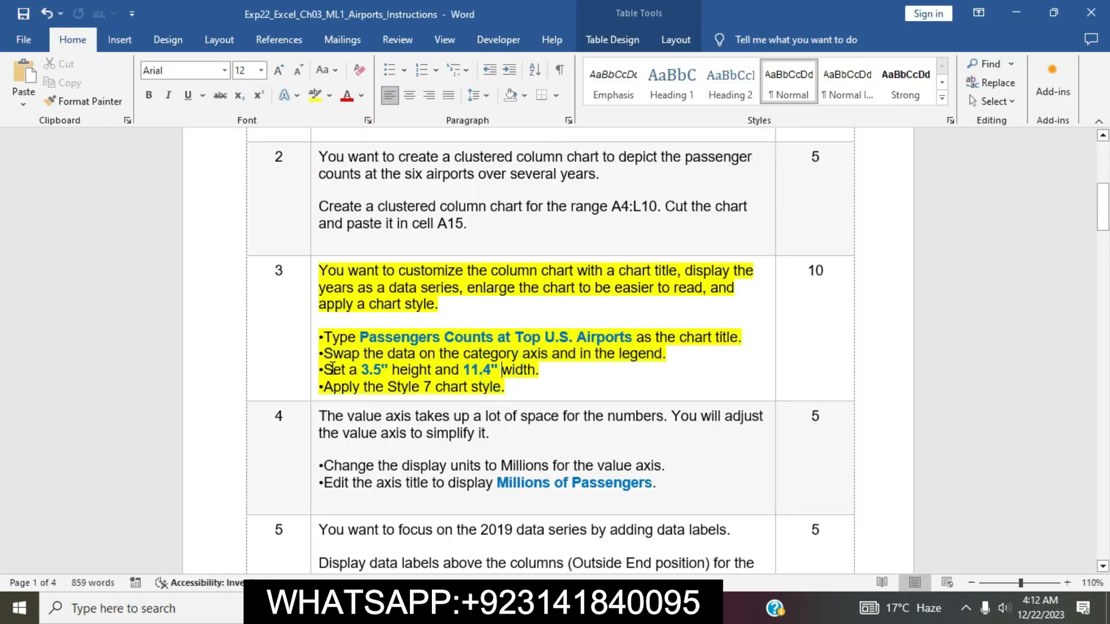
{"action": "left_click_drag", "start_coordinate": [331, 369], "coordinate": [538, 370]}
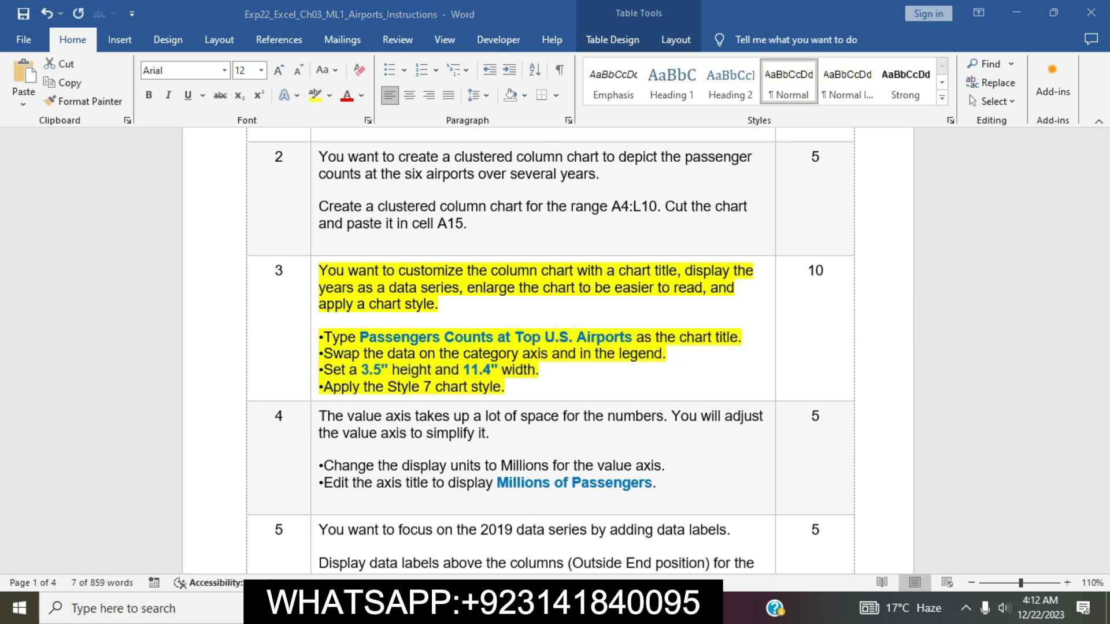
Switch to Excel and set the column chart's height to 3.5" and its width to 11.4".
{"action": "key", "text": "alt+Tab"}
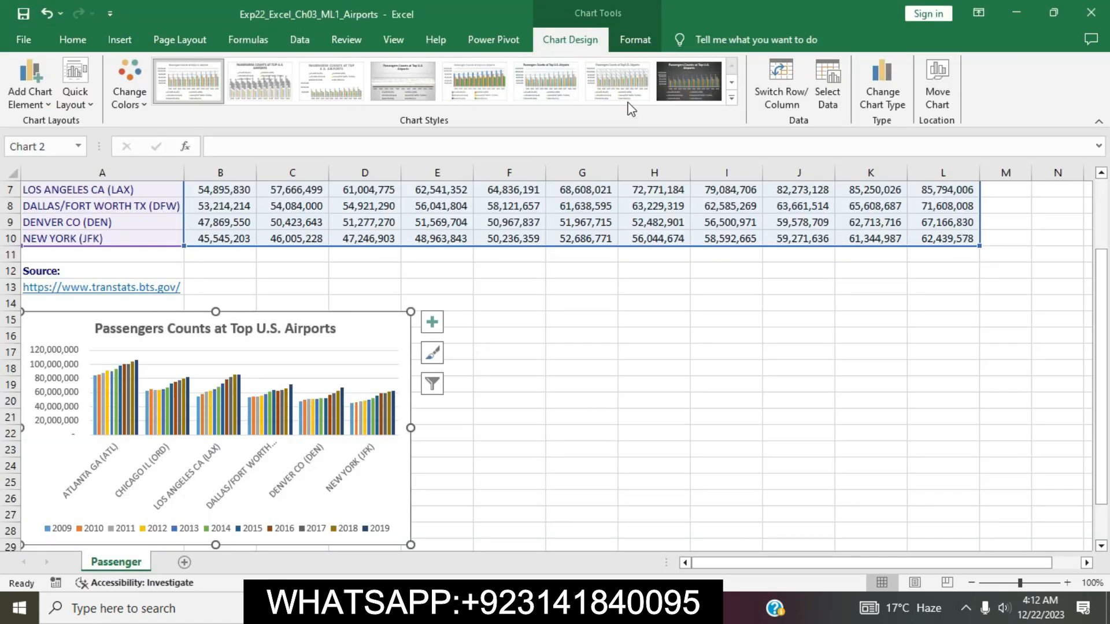
{"action": "left_click", "coordinate": [638, 31]}
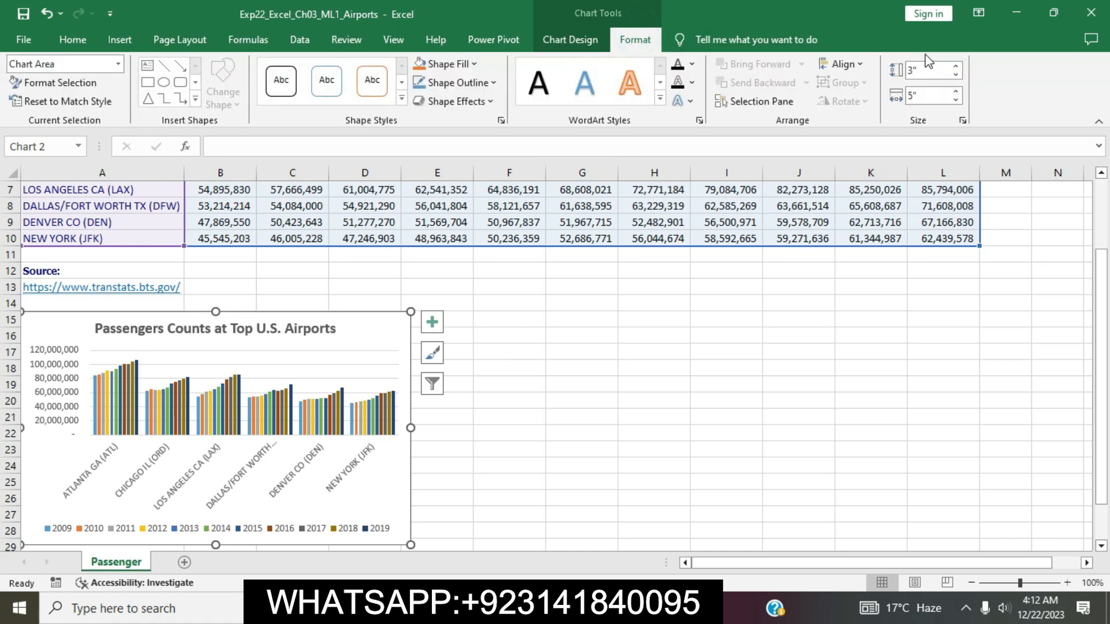
{"action": "left_click", "coordinate": [955, 68]}
{"action": "left_click", "coordinate": [956, 68]}
{"action": "left_click", "coordinate": [955, 67]}
{"action": "left_click", "coordinate": [955, 68]}
{"action": "left_click", "coordinate": [956, 67]}
{"action": "left_click", "coordinate": [922, 96]}
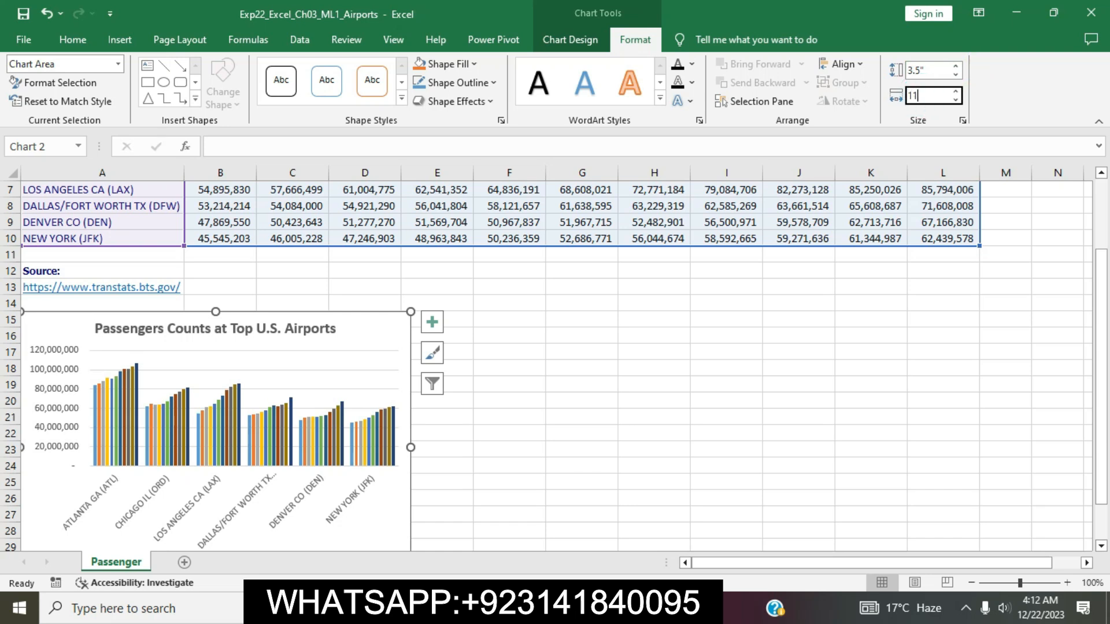
{"action": "left_click", "coordinate": [777, 349]}
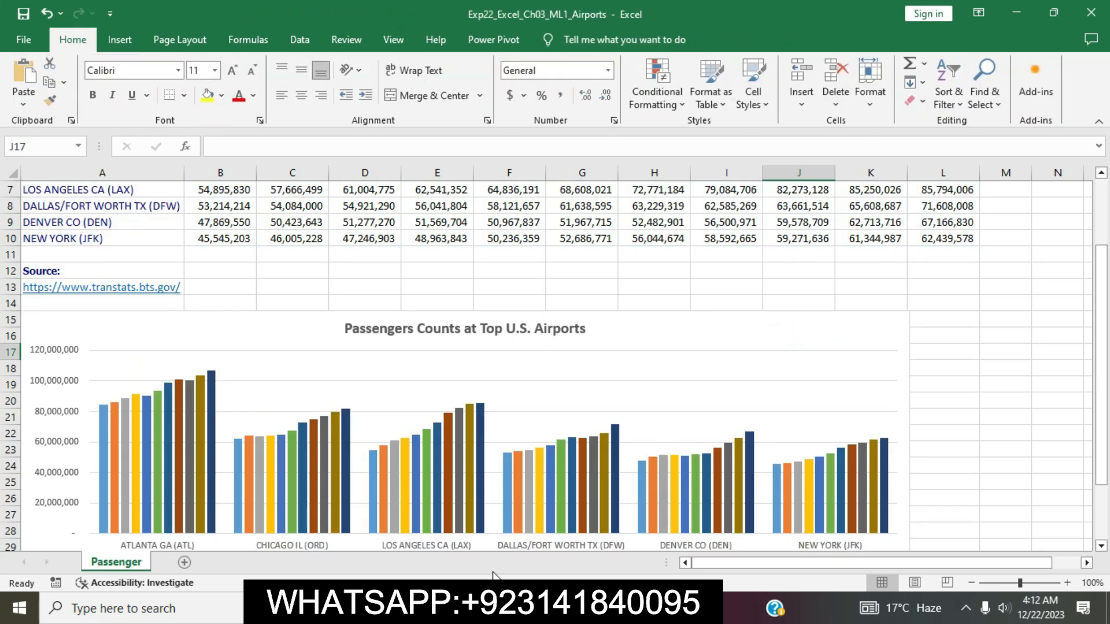
Switch to the Word instructions and select the chart style instruction in step 3.
{"action": "key", "text": "alt+Tab"}
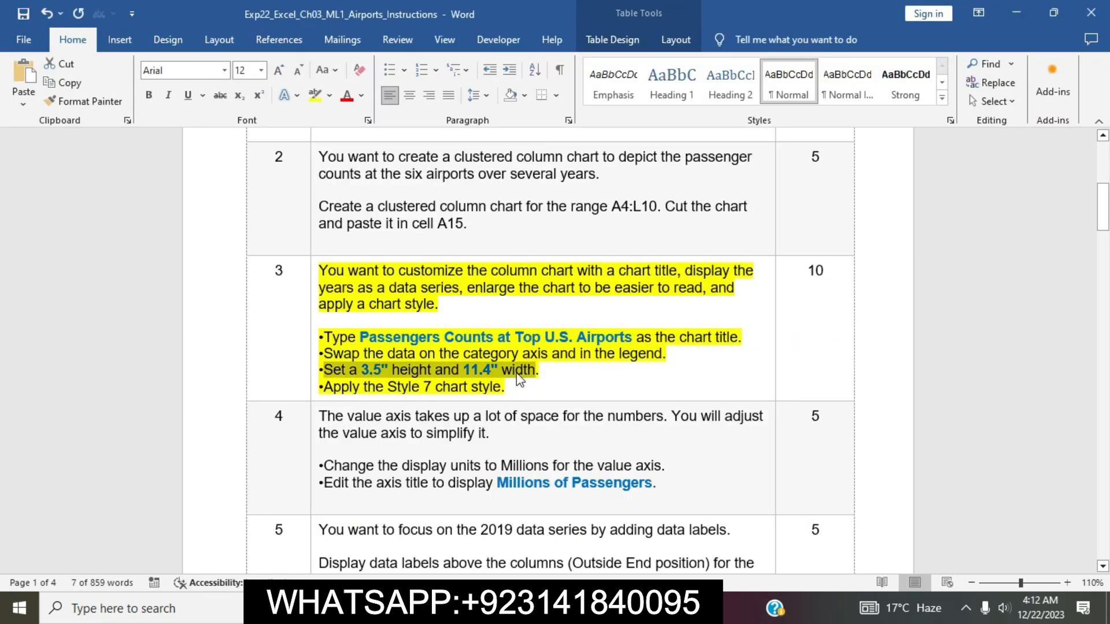
{"action": "left_click", "coordinate": [518, 375]}
{"action": "left_click_drag", "start_coordinate": [323, 386], "coordinate": [501, 389]}
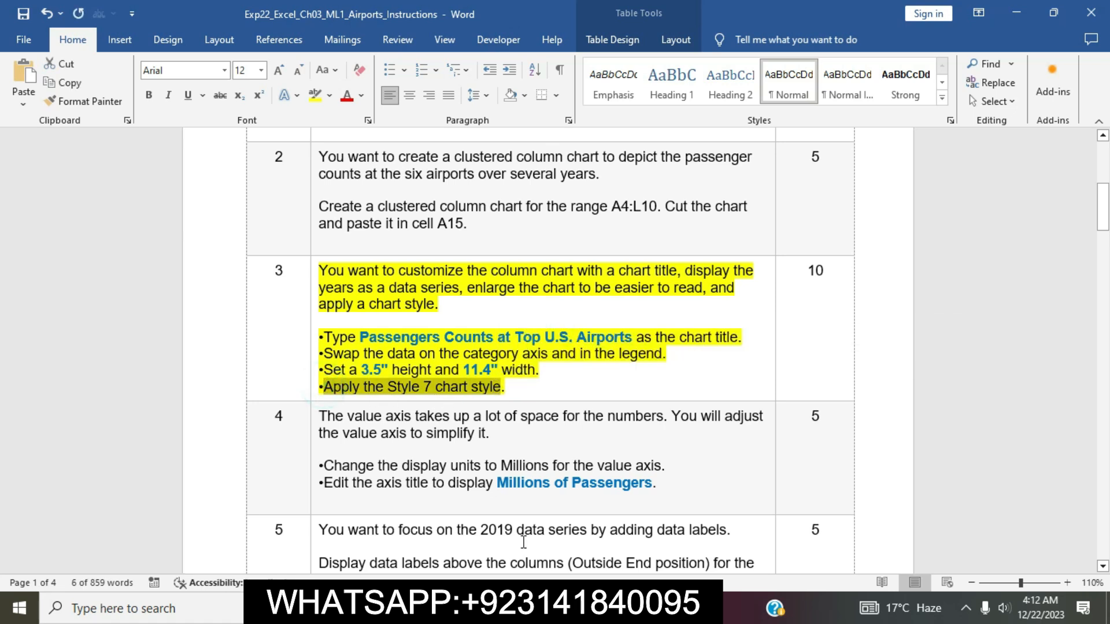
Switch to Excel and apply the Style 7 chart style to the airport column chart.
{"action": "key", "text": "alt+Tab"}
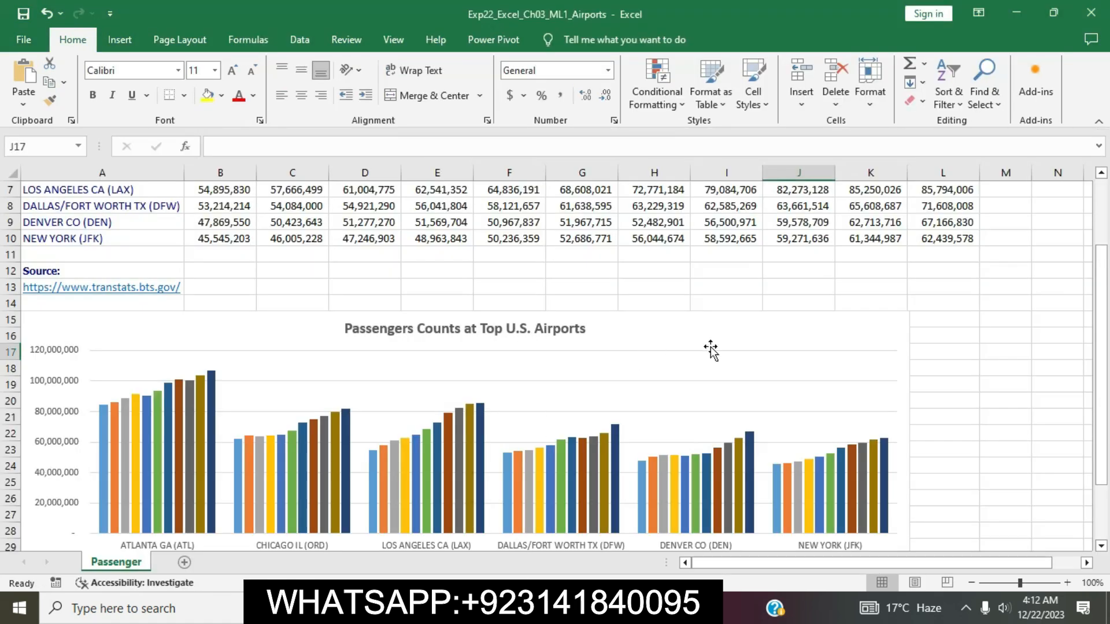
{"action": "left_click", "coordinate": [715, 319]}
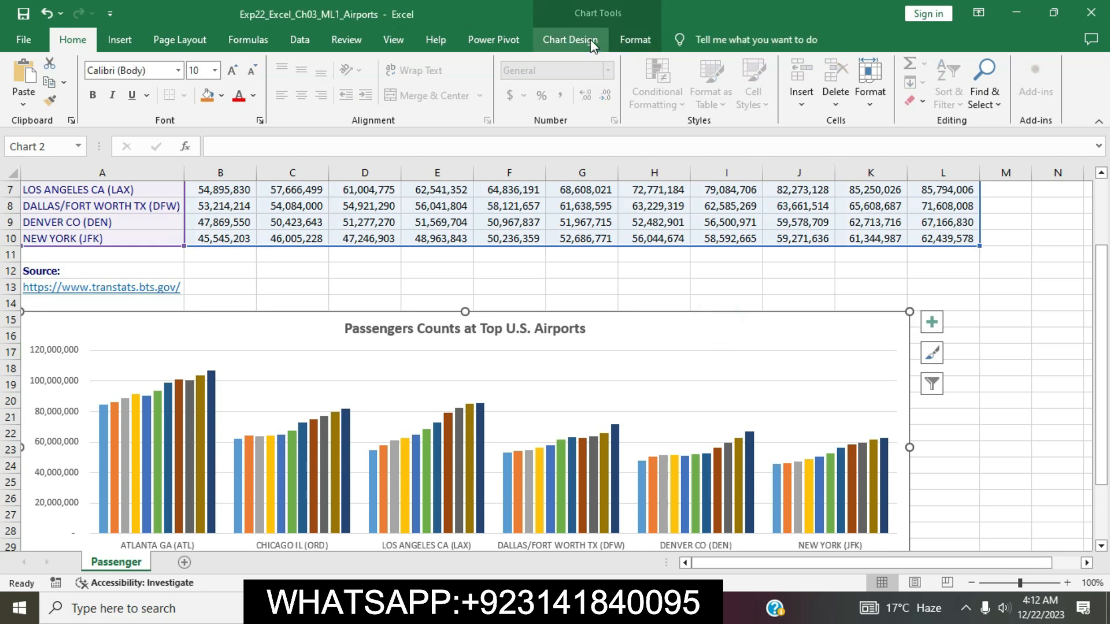
{"action": "left_click", "coordinate": [571, 39]}
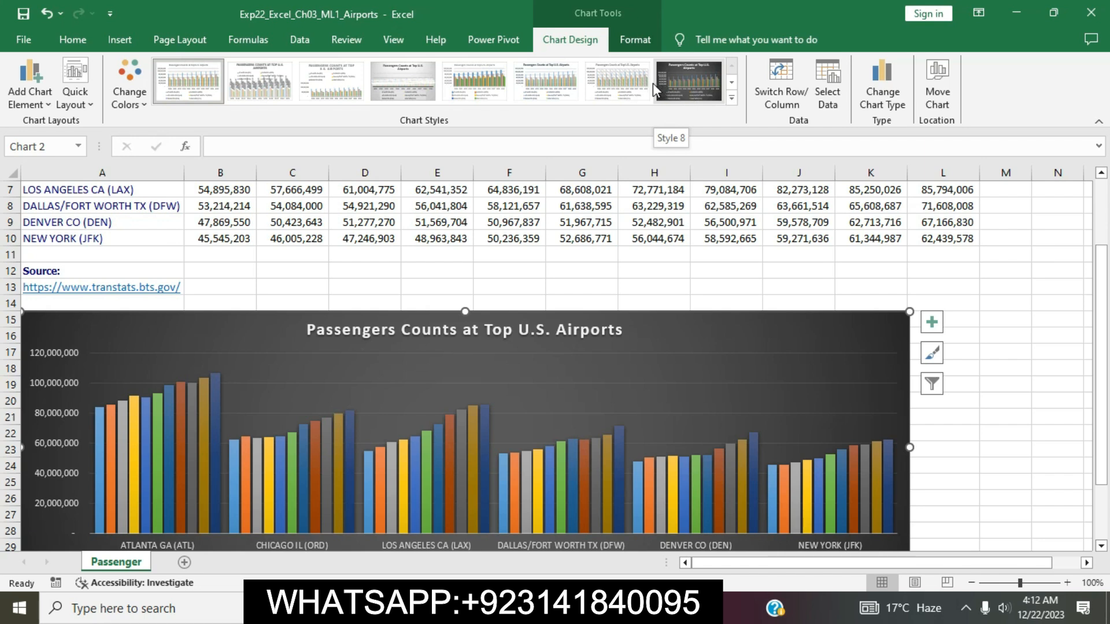
{"action": "left_click", "coordinate": [629, 84]}
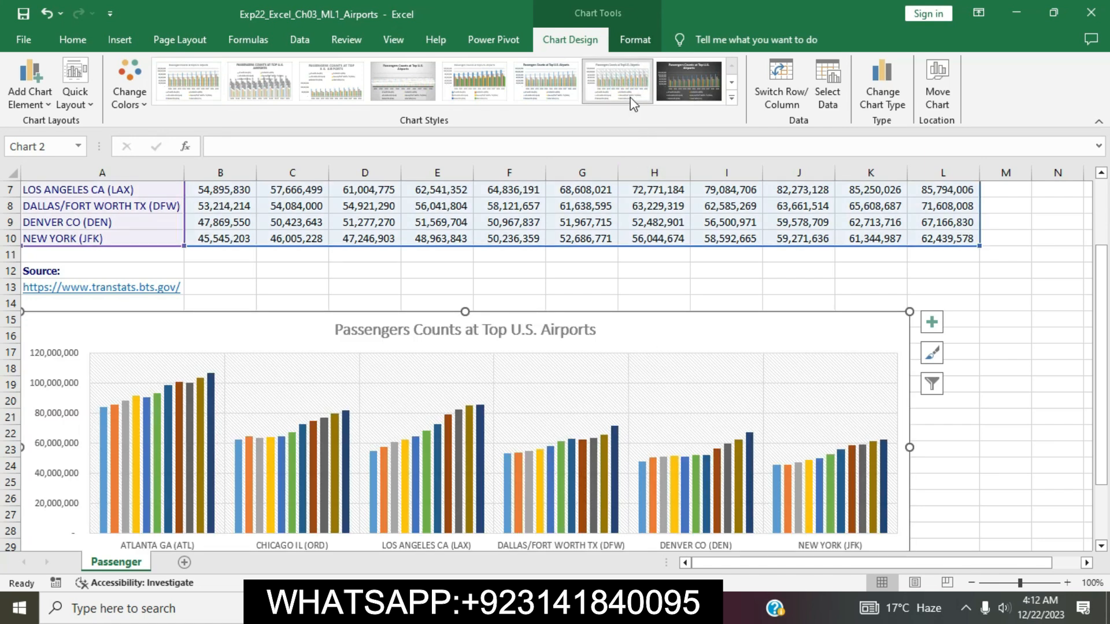
{"action": "left_click", "coordinate": [630, 97]}
Switch to the Word instructions, remove the highlight from step 3 and highlight the step 4 instructions in yellow.
{"action": "key", "text": "alt+Tab"}
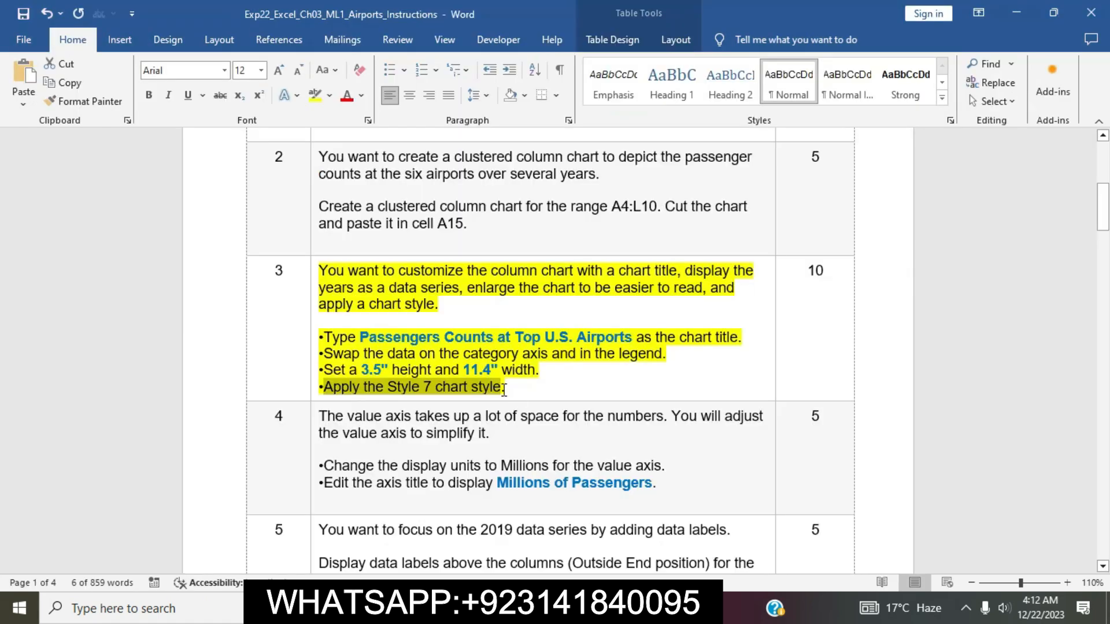
{"action": "left_click", "coordinate": [579, 361]}
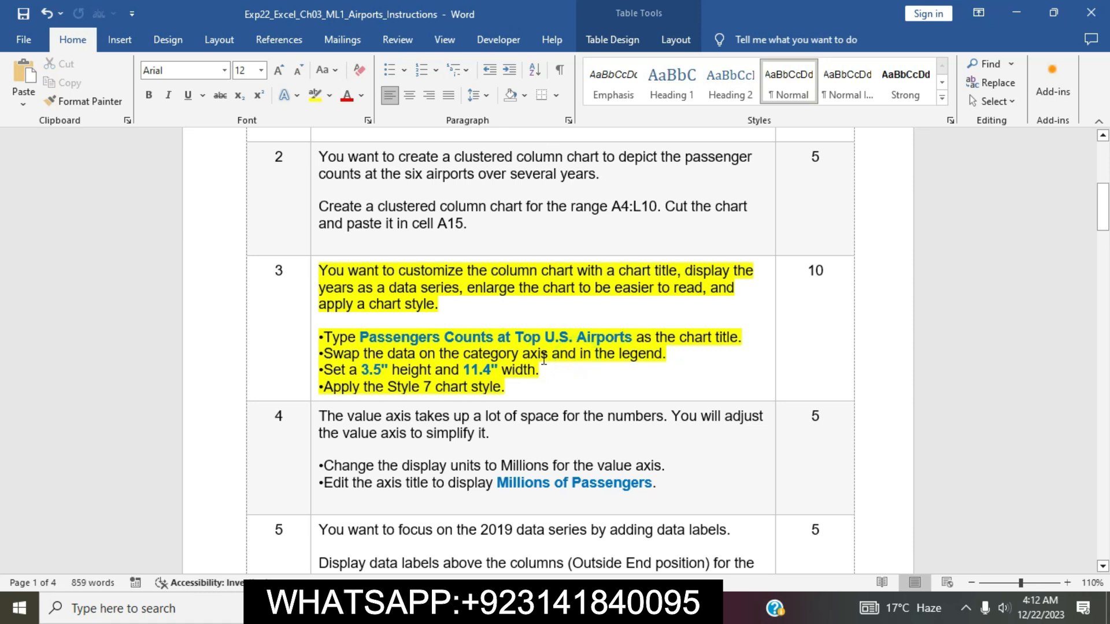
{"action": "left_click", "coordinate": [315, 276]}
{"action": "left_click", "coordinate": [383, 248]}
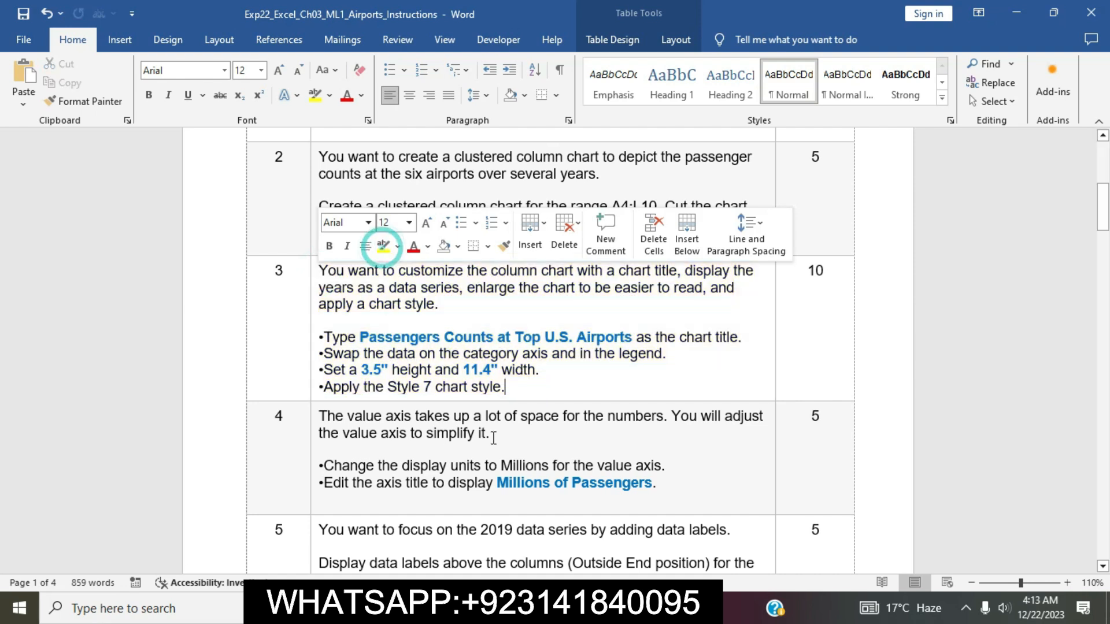
{"action": "scroll", "coordinate": [509, 463], "scroll_direction": "down", "scroll_amount": 2}
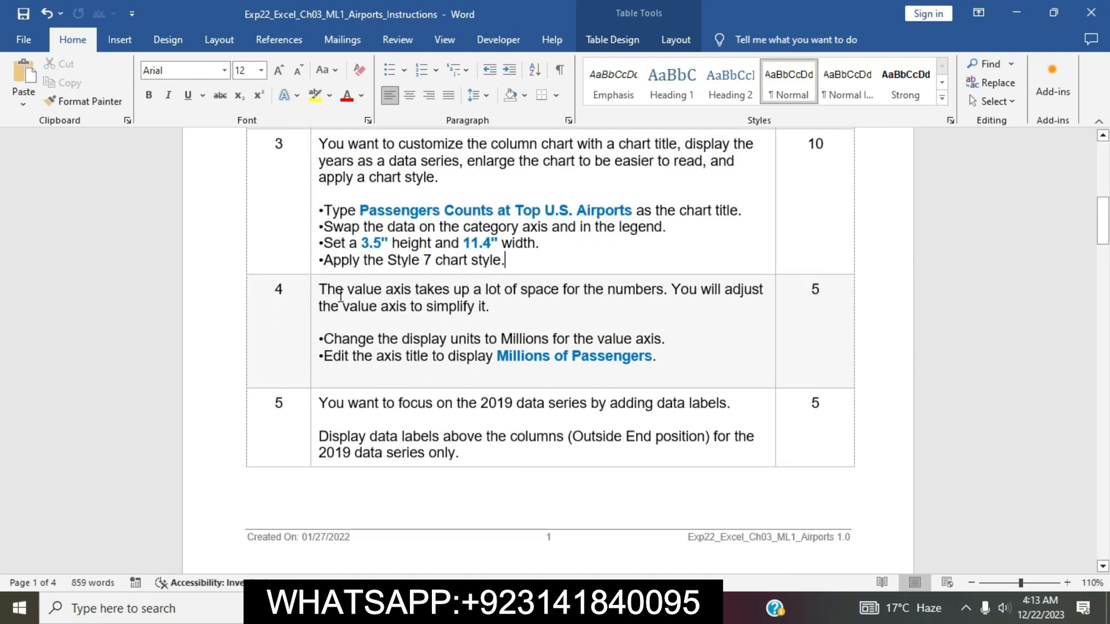
{"action": "left_click", "coordinate": [315, 294]}
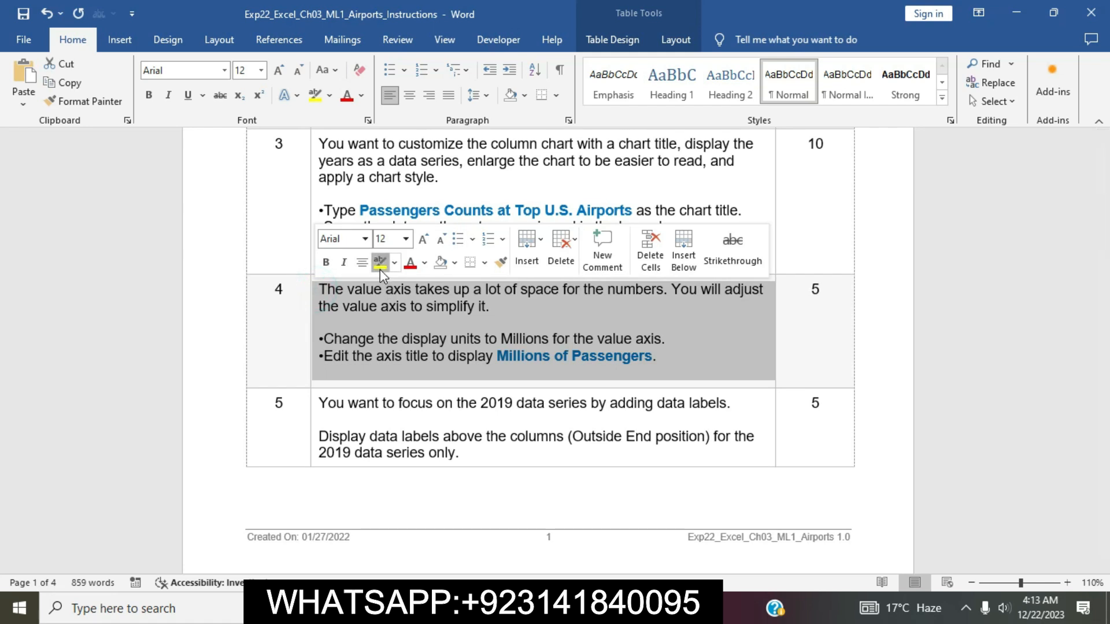
{"action": "left_click", "coordinate": [380, 263]}
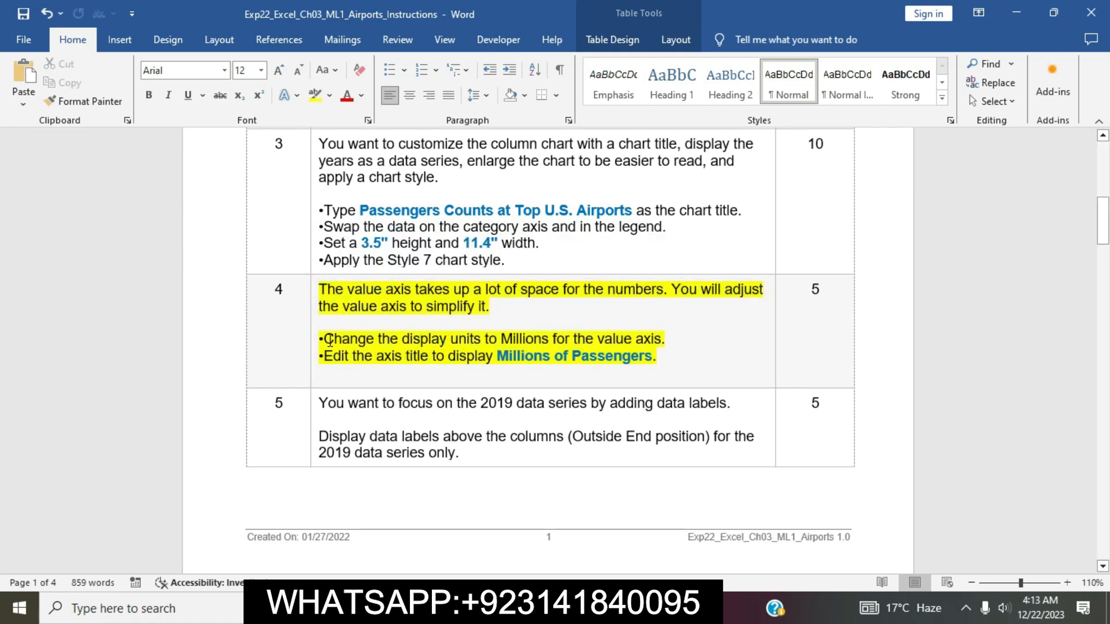
Check the display units instruction in Word, and in Excel set the chart's value axis display units to Millions.
{"action": "left_click_drag", "start_coordinate": [327, 339], "coordinate": [663, 344]}
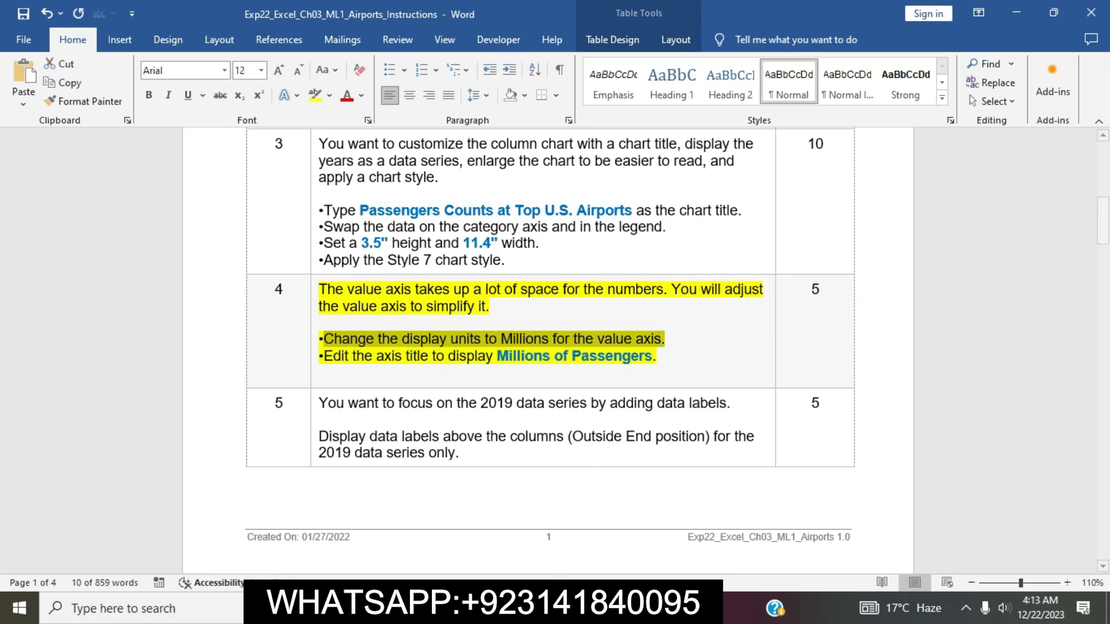
{"action": "left_click", "coordinate": [546, 608]}
{"action": "scroll", "coordinate": [448, 486], "scroll_direction": "down", "scroll_amount": 3}
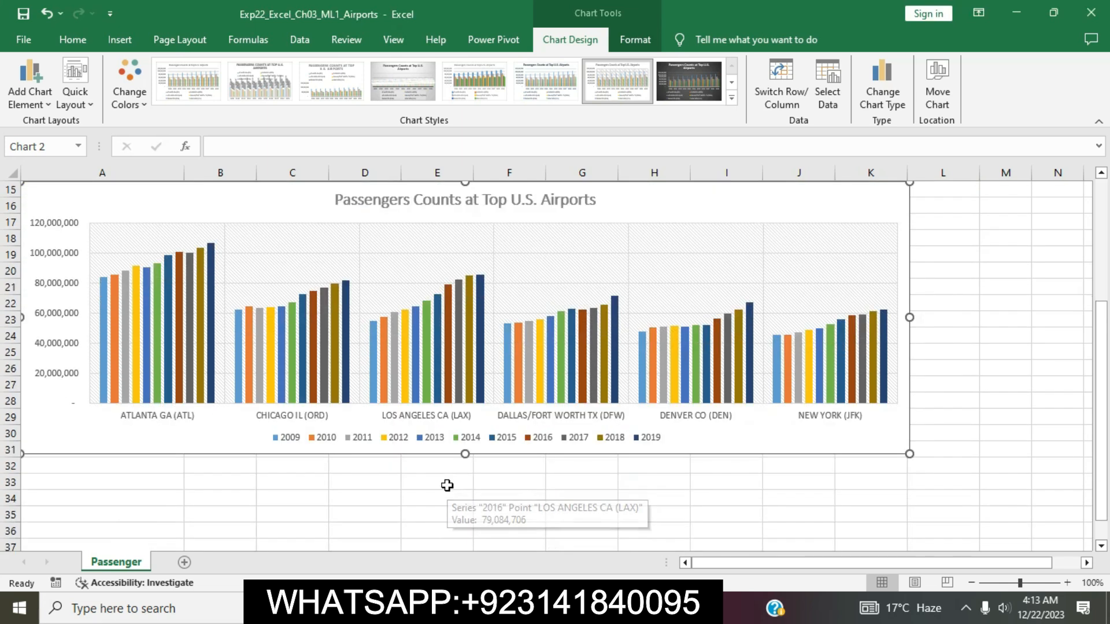
{"action": "left_click", "coordinate": [64, 379]}
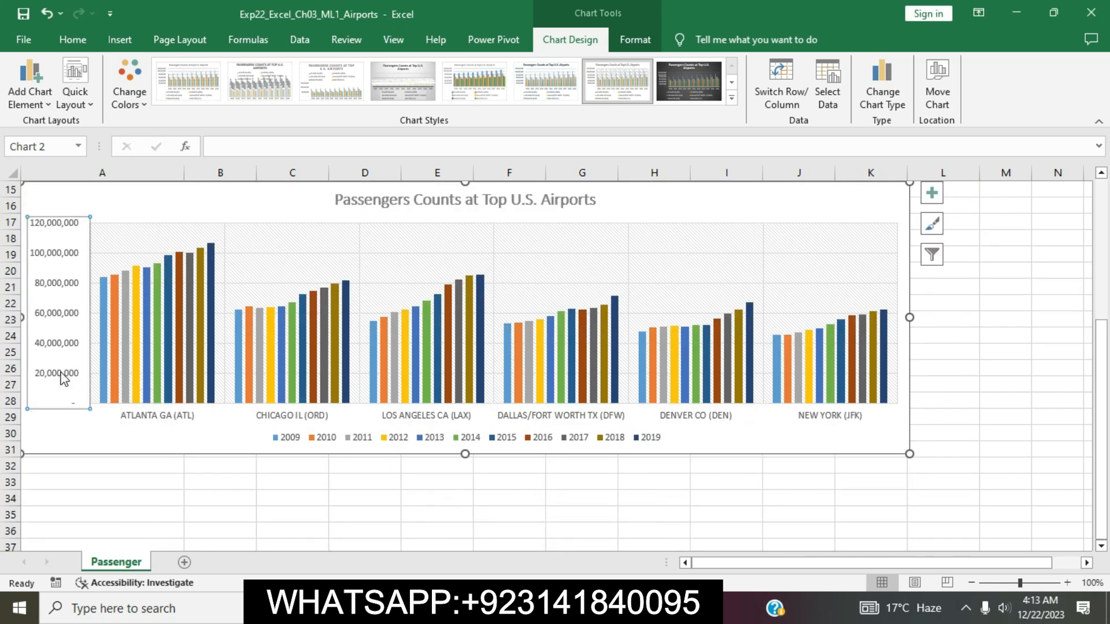
{"action": "right_click", "coordinate": [64, 380]}
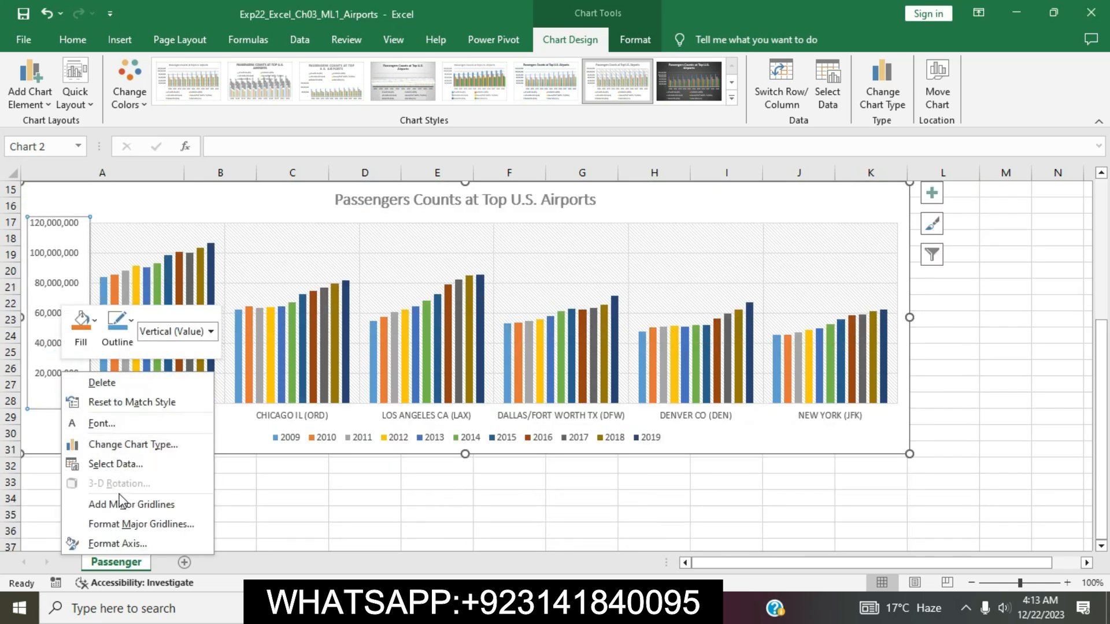
{"action": "left_click", "coordinate": [127, 542]}
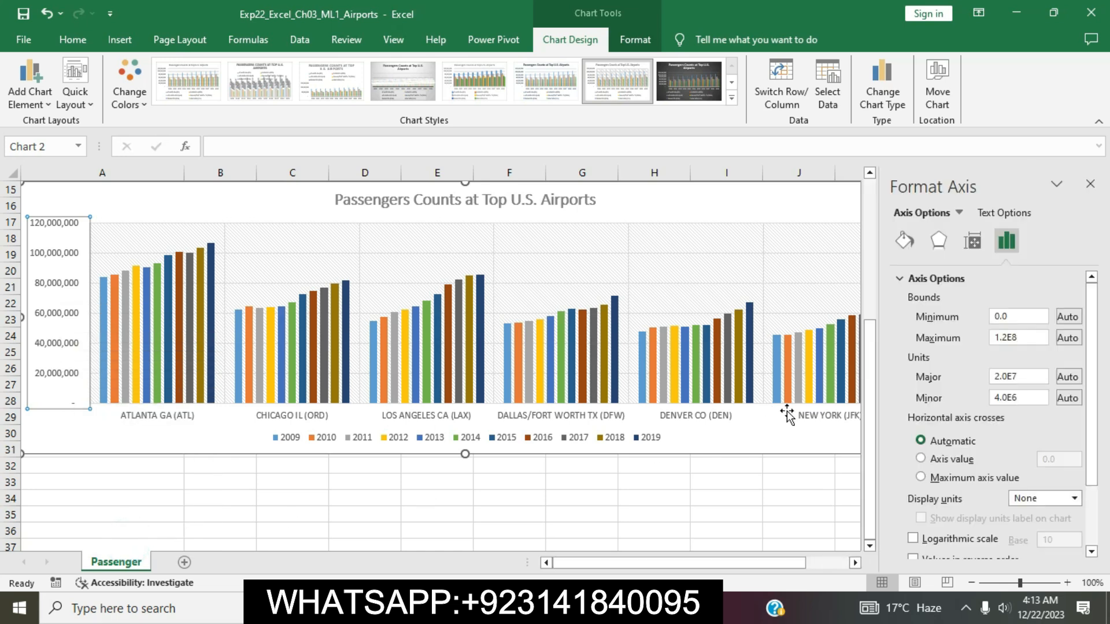
{"action": "left_click", "coordinate": [1073, 498]}
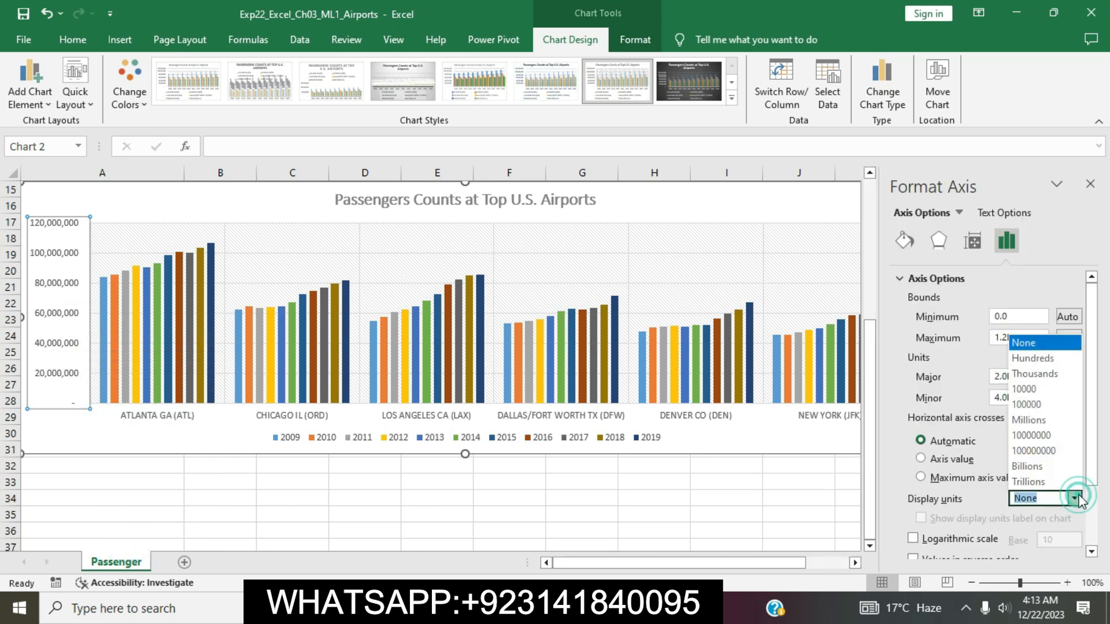
{"action": "left_click", "coordinate": [1046, 420]}
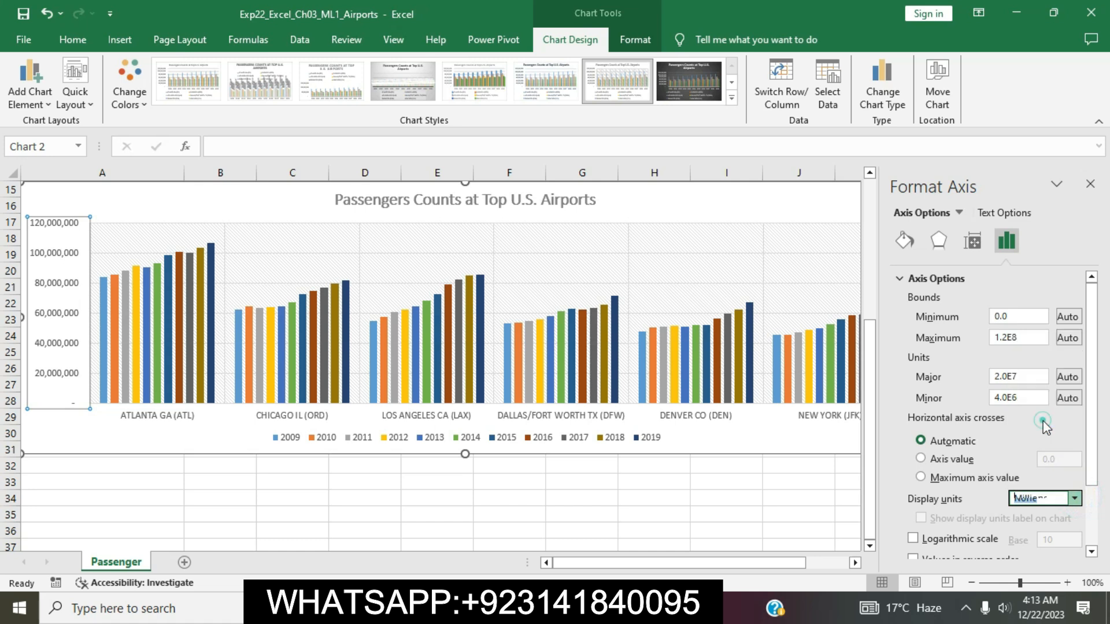
{"action": "left_click", "coordinate": [1091, 184]}
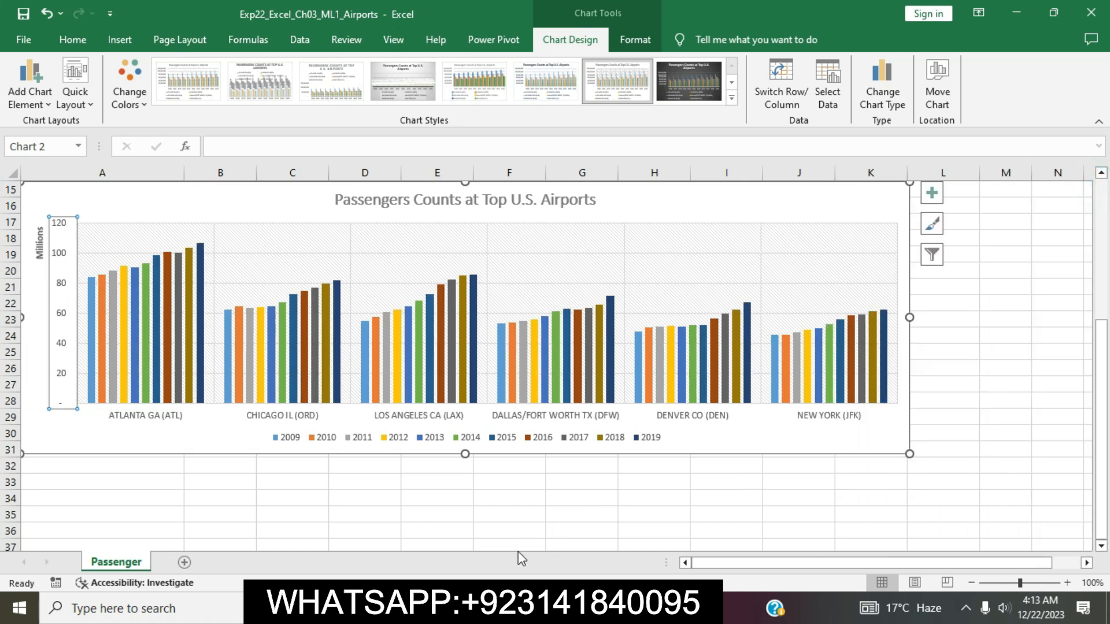
Switch to Word and copy the axis title text "Millions of Passengers" from the step 4 instructions.
{"action": "key", "text": "alt+Tab"}
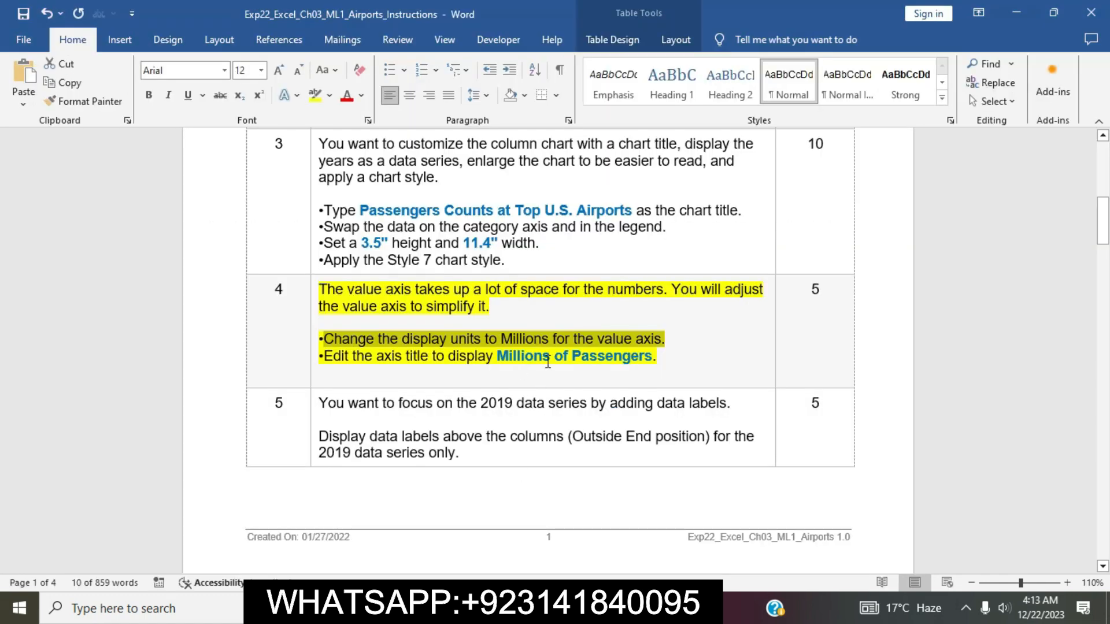
{"action": "left_click", "coordinate": [568, 357]}
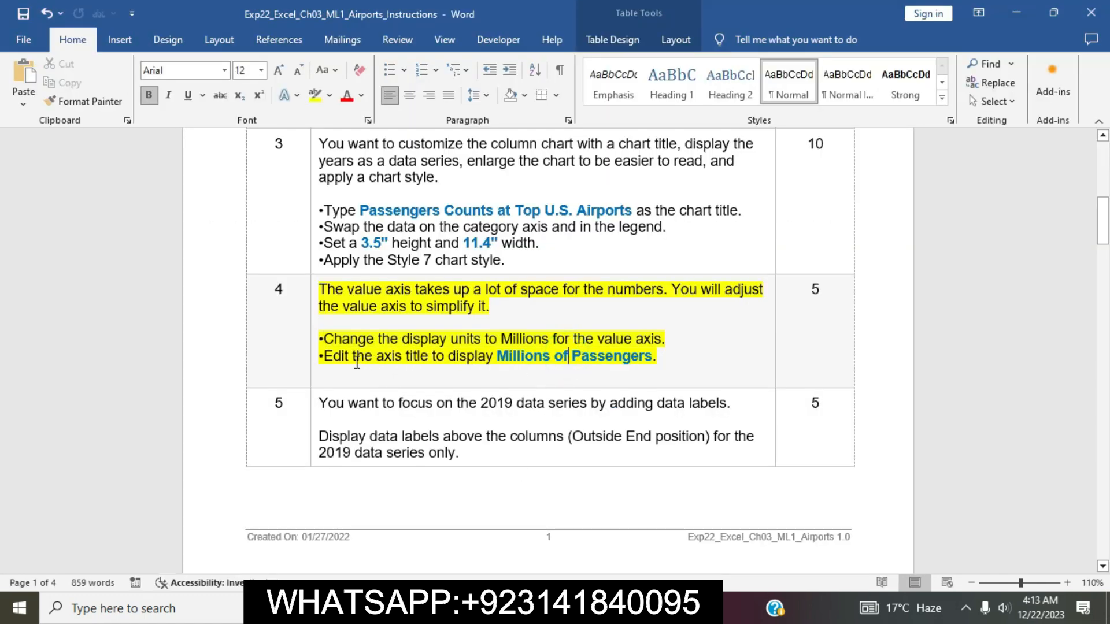
{"action": "left_click_drag", "start_coordinate": [499, 356], "coordinate": [629, 362]}
{"action": "key", "text": "ctrl+c"}
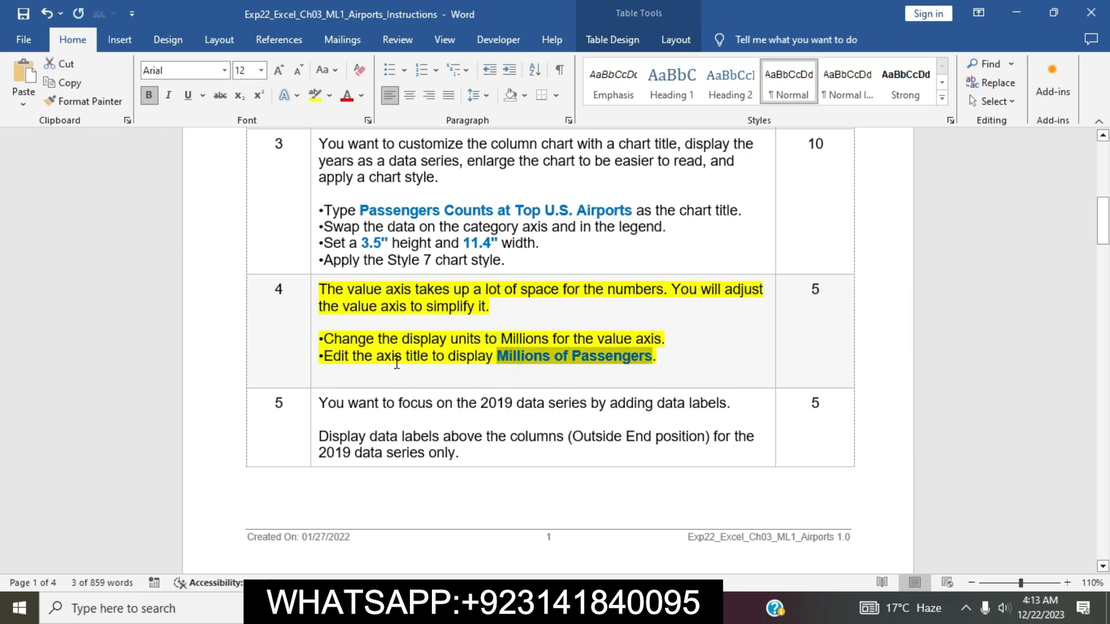
Switch to Excel and replace the value axis display units label with the copied text "Millions of Passengers".
{"action": "key", "text": "alt+Tab"}
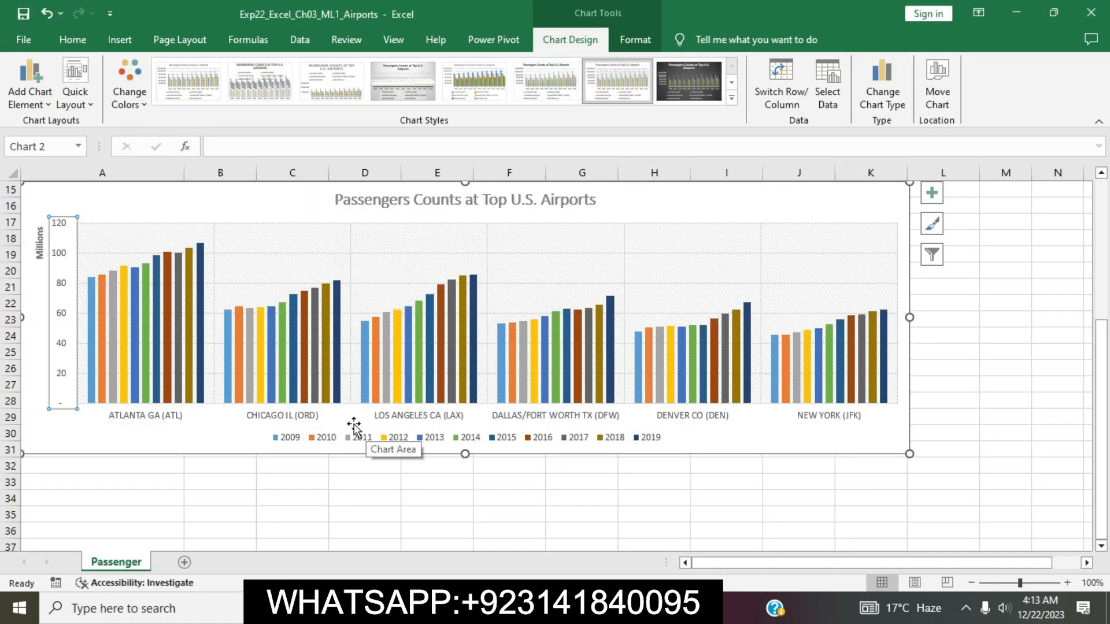
{"action": "left_click", "coordinate": [40, 247]}
{"action": "left_click", "coordinate": [41, 227]}
{"action": "key", "text": "BackSpace"}
{"action": "key", "text": "BackSpace"}
{"action": "key", "text": "BackSpace"}
{"action": "key", "text": "BackSpace"}
{"action": "key", "text": "BackSpace"}
{"action": "key", "text": "BackSpace"}
{"action": "key", "text": "BackSpace"}
{"action": "key", "text": "BackSpace"}
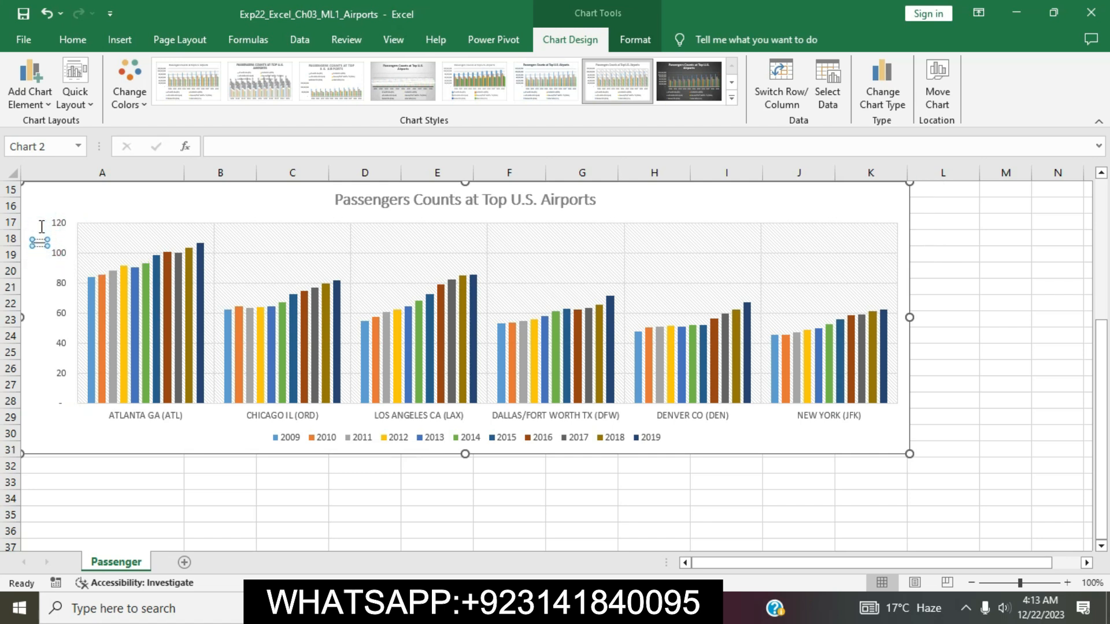
{"action": "key", "text": "ctrl+v"}
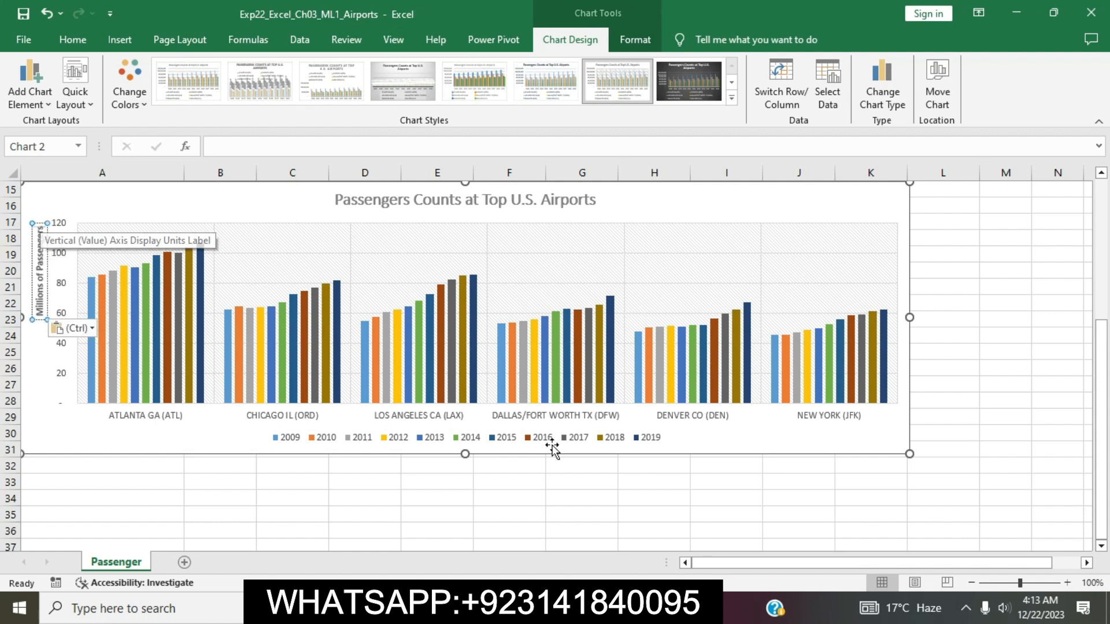
{"action": "left_click", "coordinate": [608, 476]}
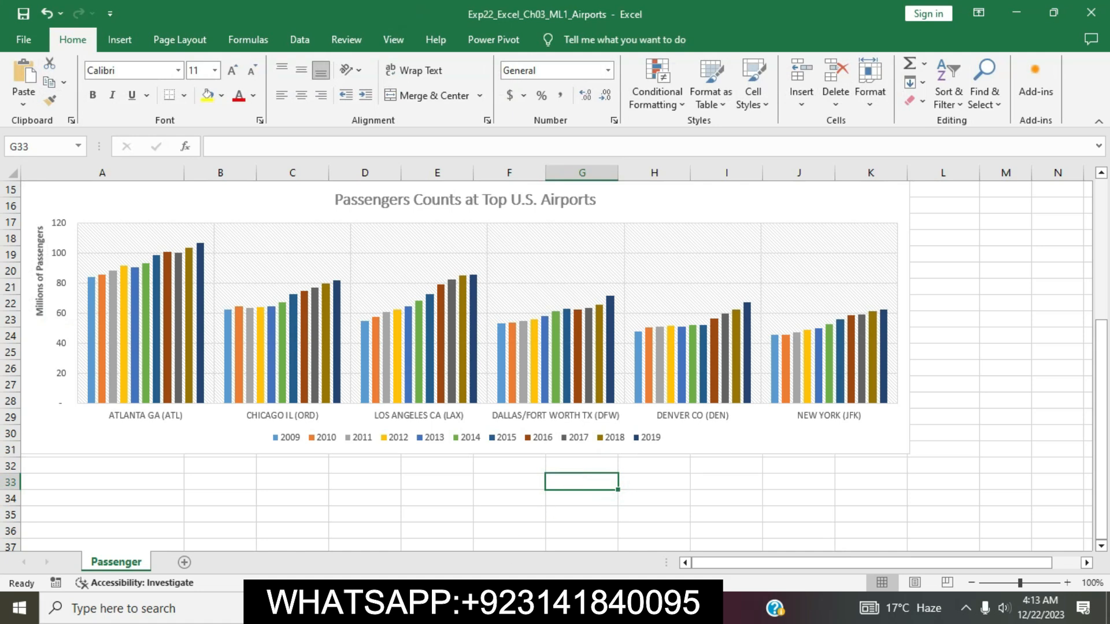
Switch to the Word instructions, remove the highlight from step 4 and highlight the step 5 instructions in yellow.
{"action": "key", "text": "alt+Tab"}
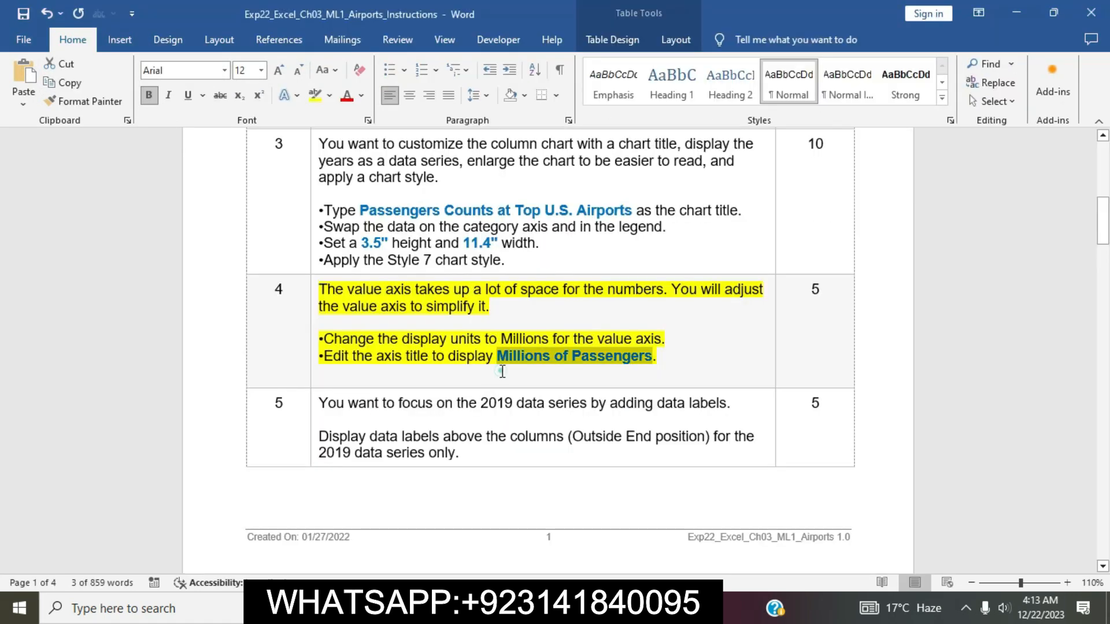
{"action": "left_click", "coordinate": [503, 372]}
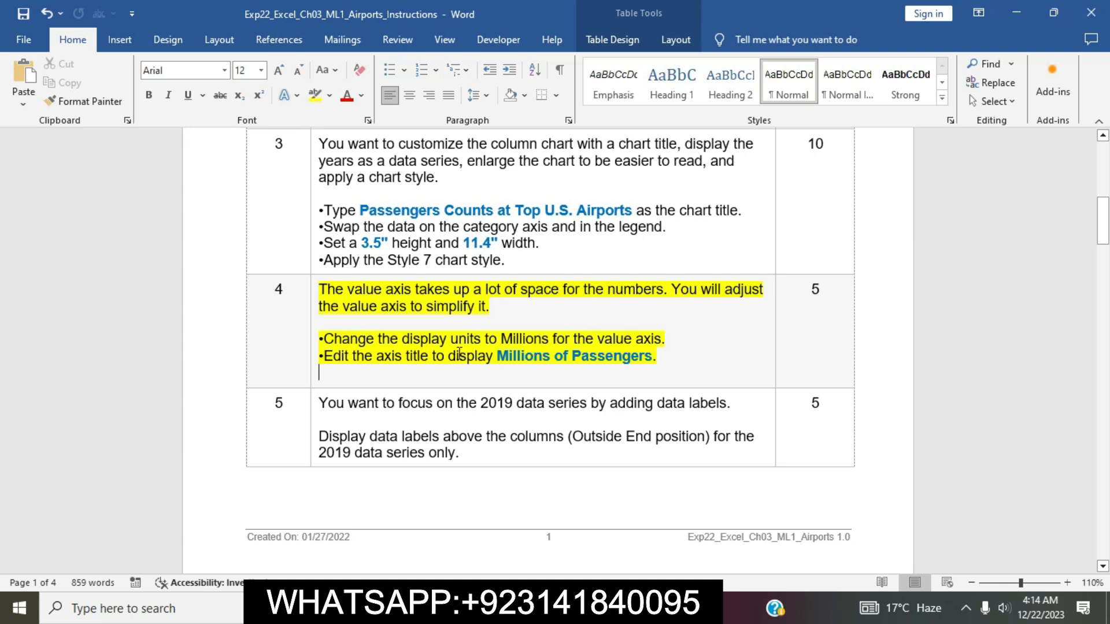
{"action": "left_click", "coordinate": [314, 292]}
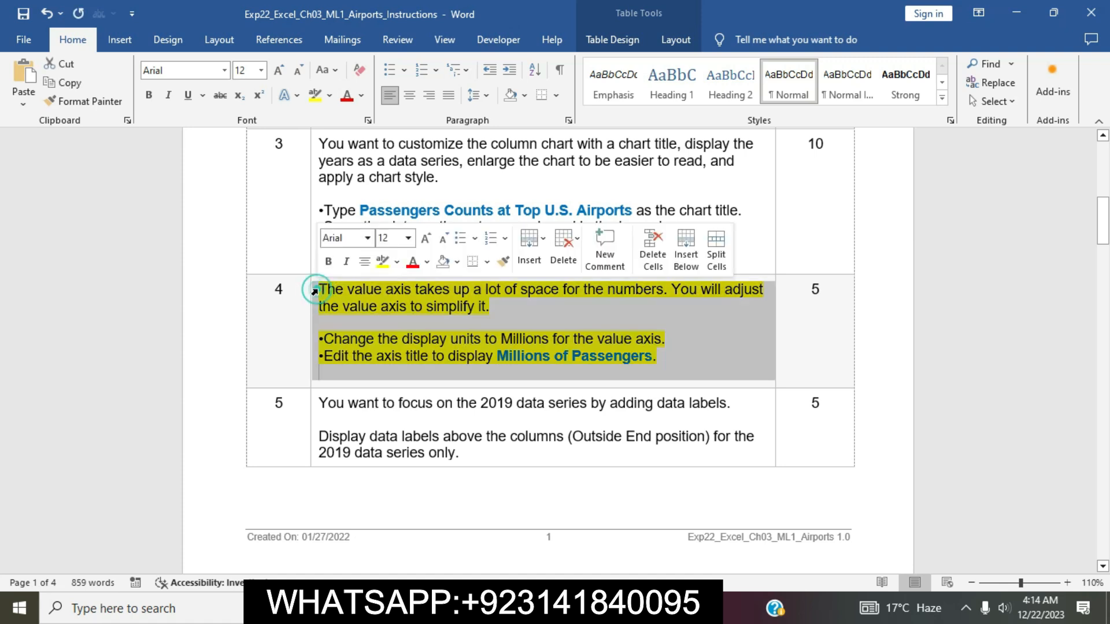
{"action": "left_click", "coordinate": [384, 265]}
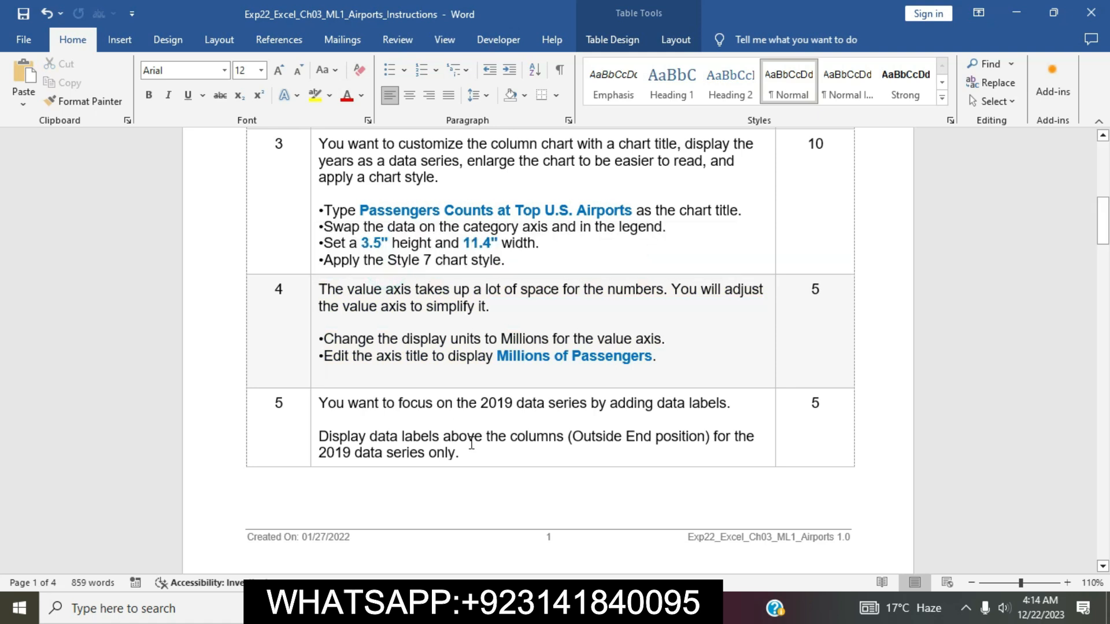
{"action": "scroll", "coordinate": [471, 442], "scroll_direction": "down", "scroll_amount": 3}
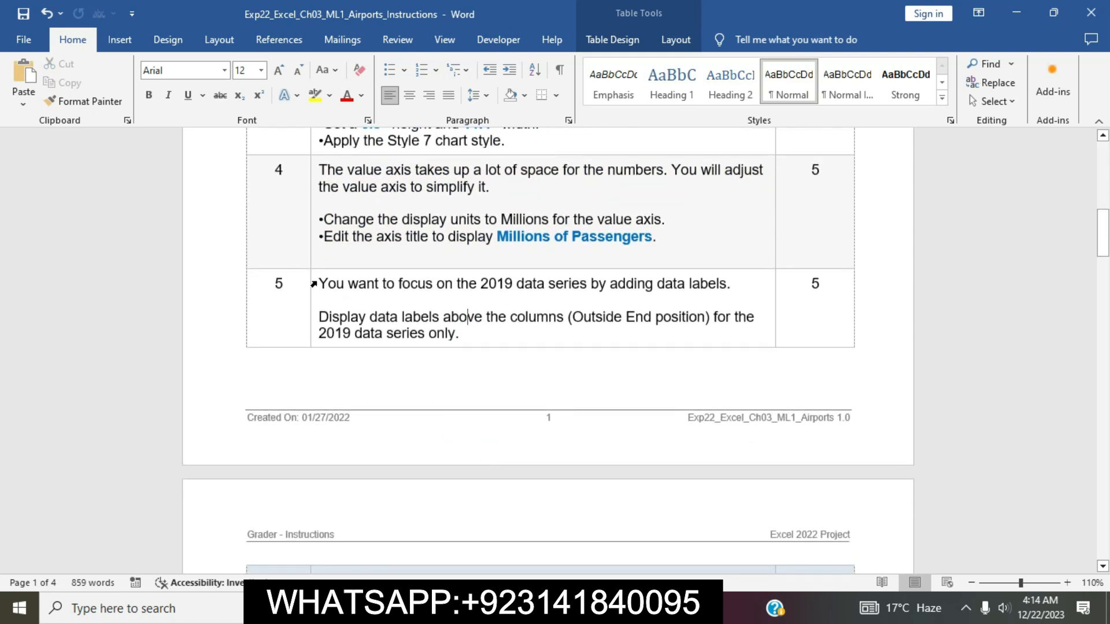
{"action": "left_click", "coordinate": [314, 284]}
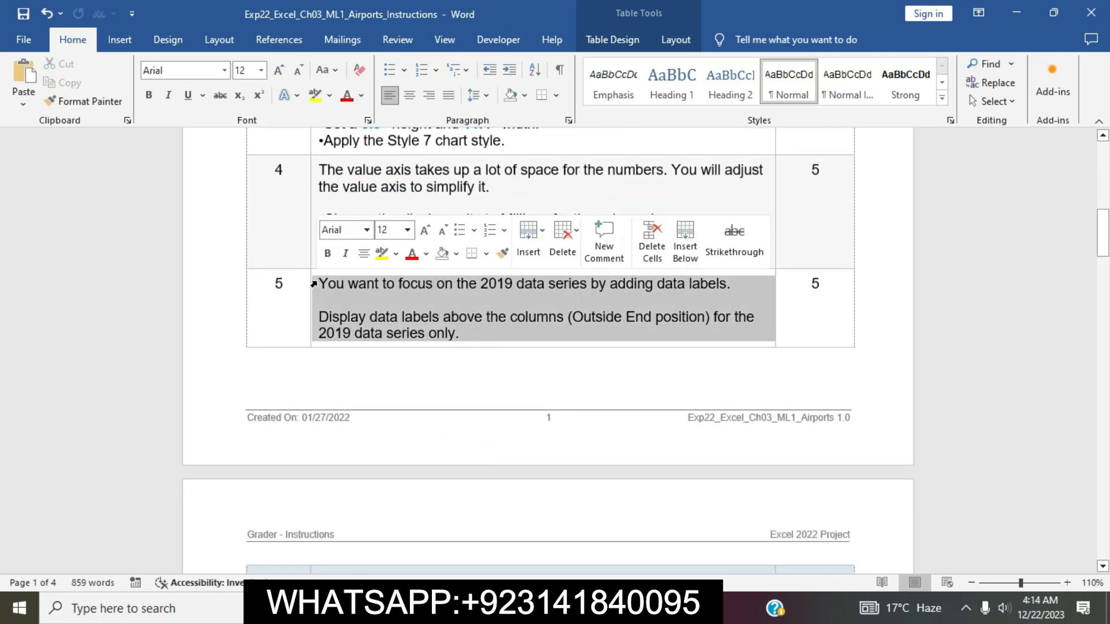
{"action": "left_click", "coordinate": [382, 254]}
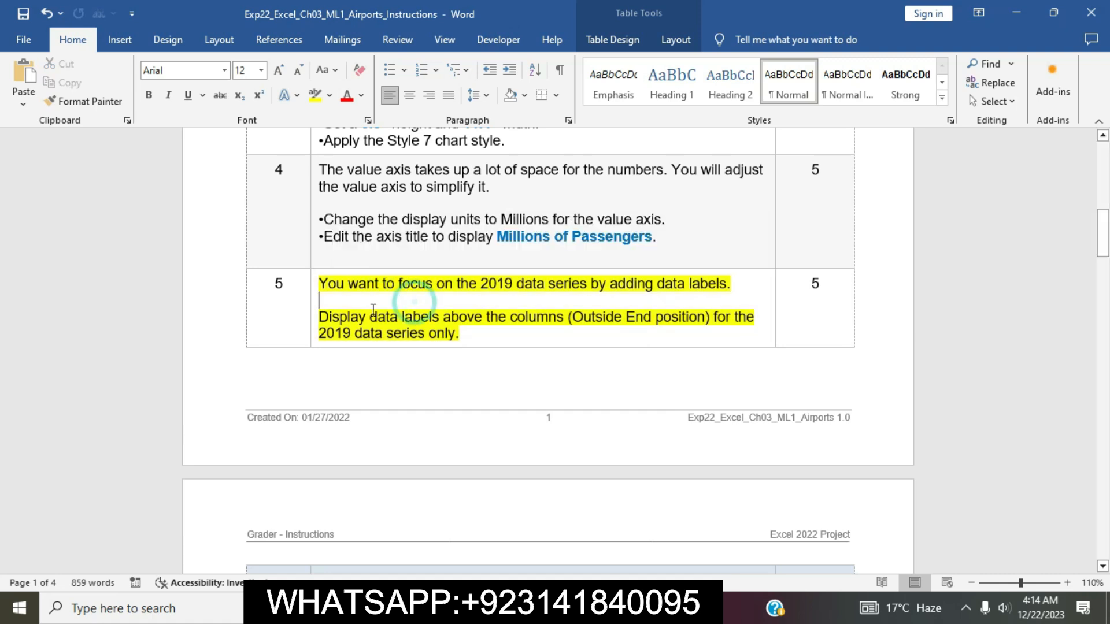
Check the data labels instruction in Word, and in Excel add Outside End data labels to the chart's 2009 data series.
{"action": "left_click_drag", "start_coordinate": [322, 315], "coordinate": [452, 340]}
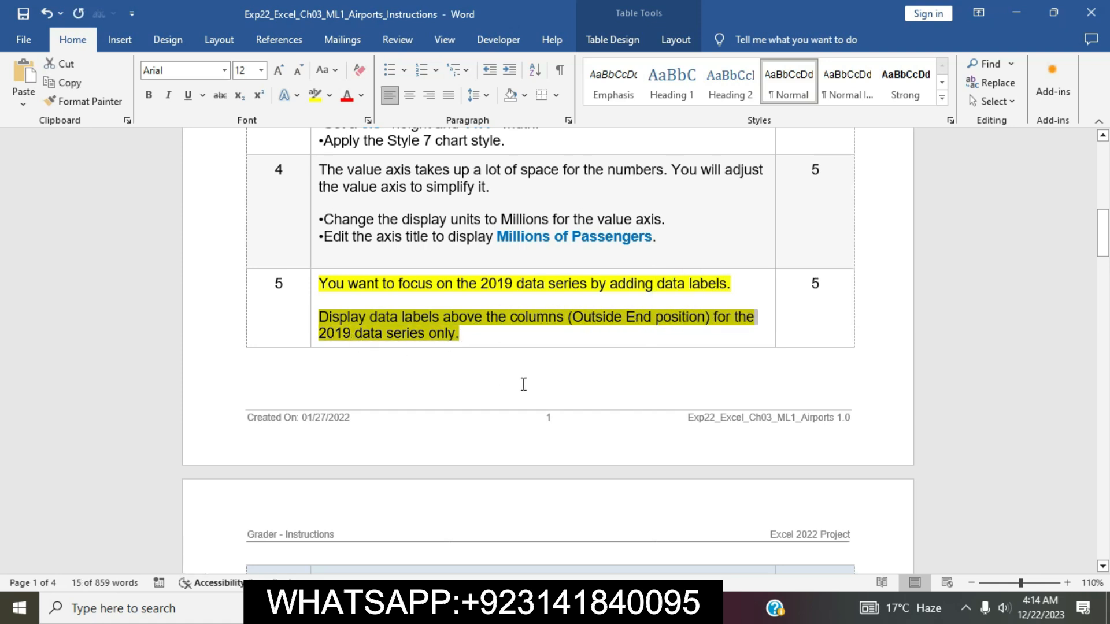
{"action": "key", "text": "alt+Tab"}
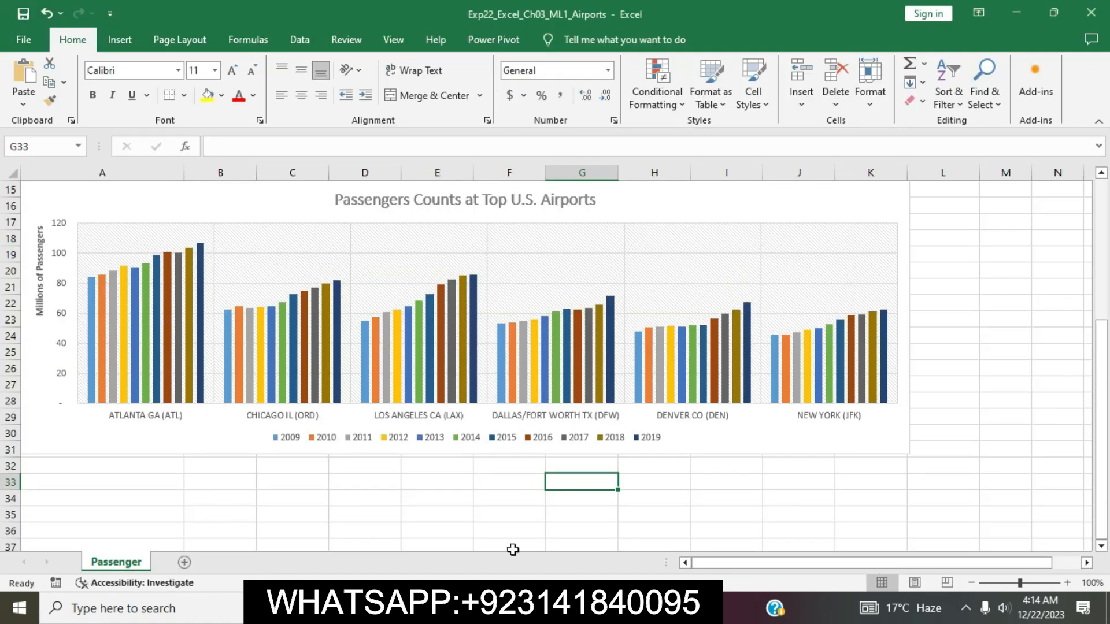
{"action": "left_click", "coordinate": [228, 400]}
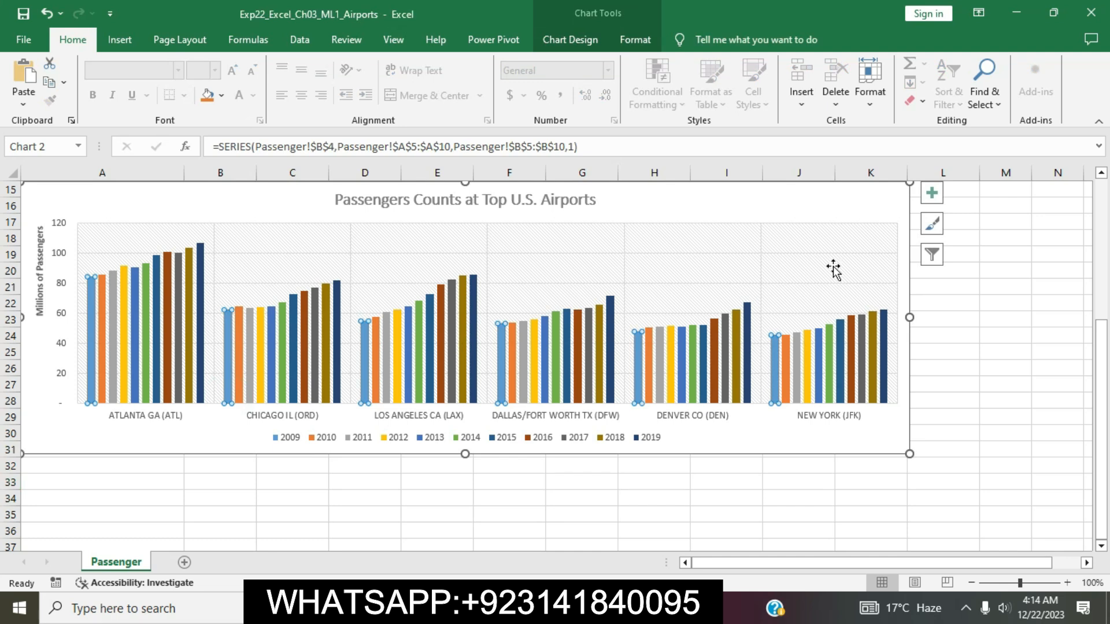
{"action": "left_click", "coordinate": [931, 196]}
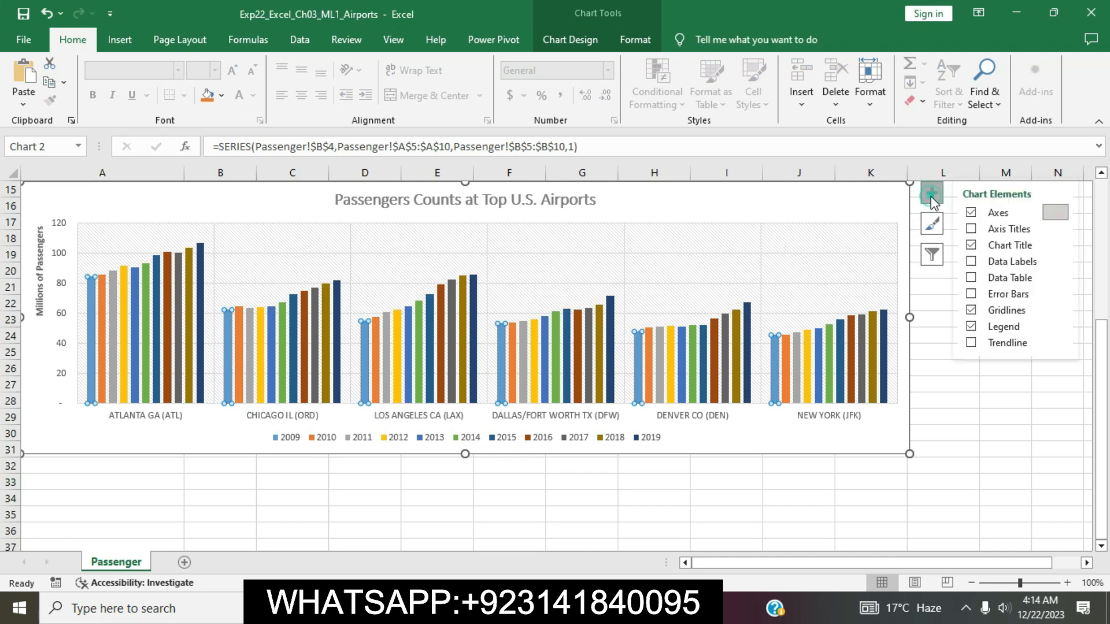
{"action": "left_click", "coordinate": [1061, 261]}
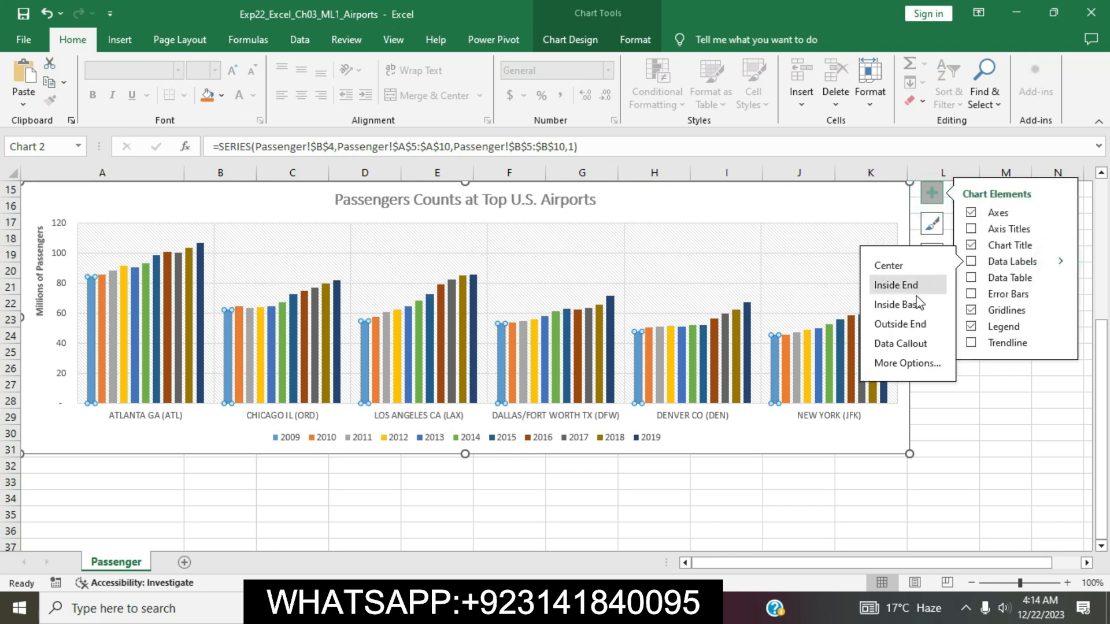
{"action": "left_click", "coordinate": [901, 327]}
{"action": "left_click", "coordinate": [837, 470]}
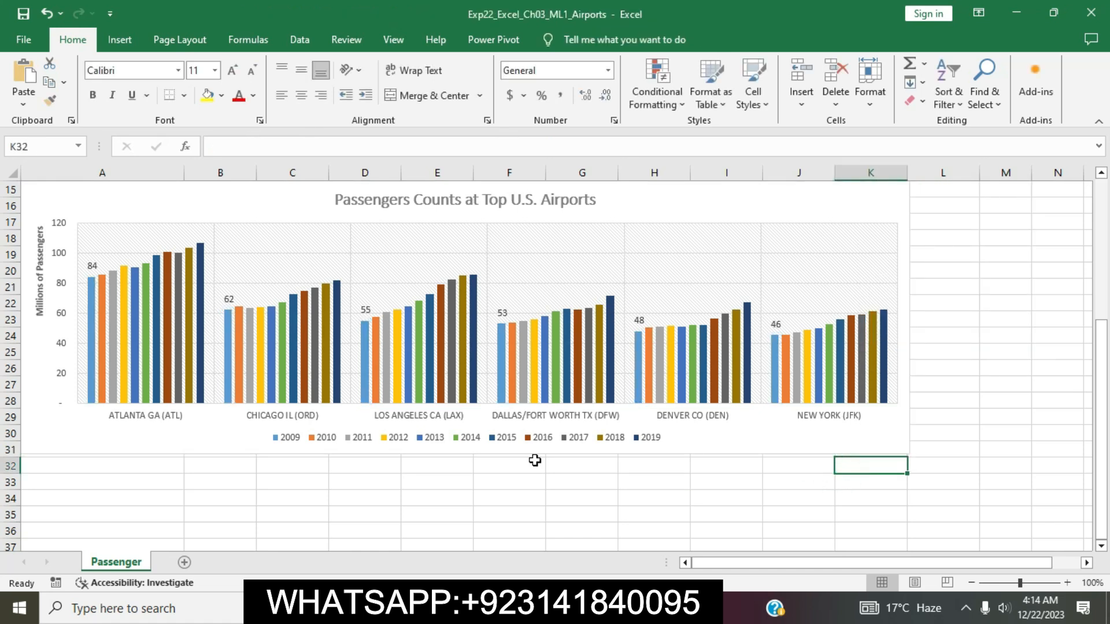
Switch to the Word instructions, remove the highlight from step 5 and highlight the step 6 instructions in yellow.
{"action": "key", "text": "alt+Tab"}
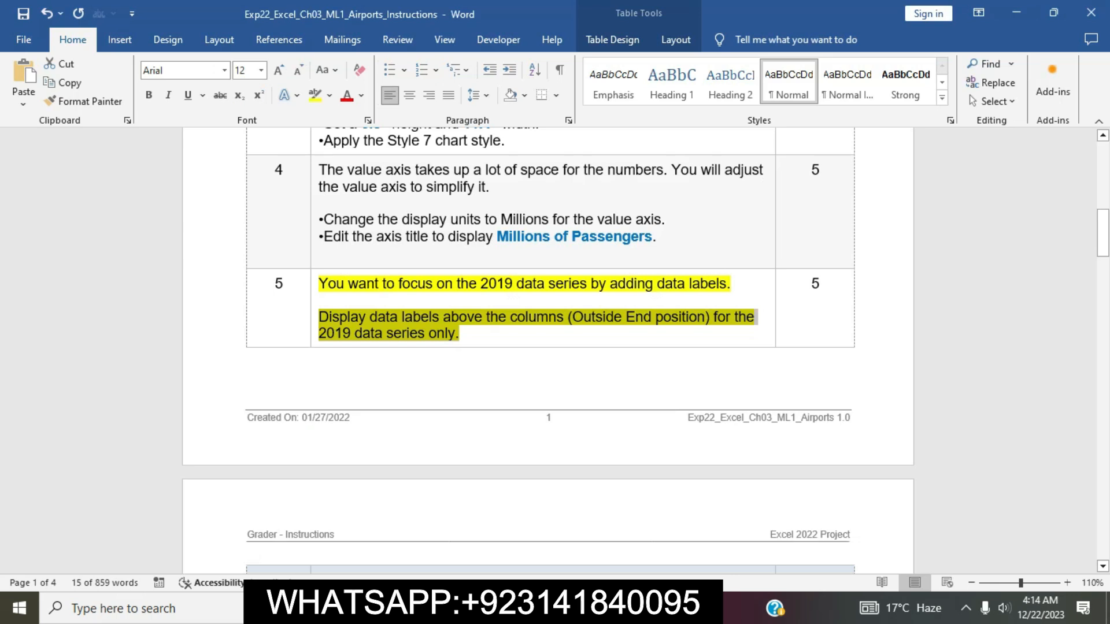
{"action": "left_click", "coordinate": [463, 366]}
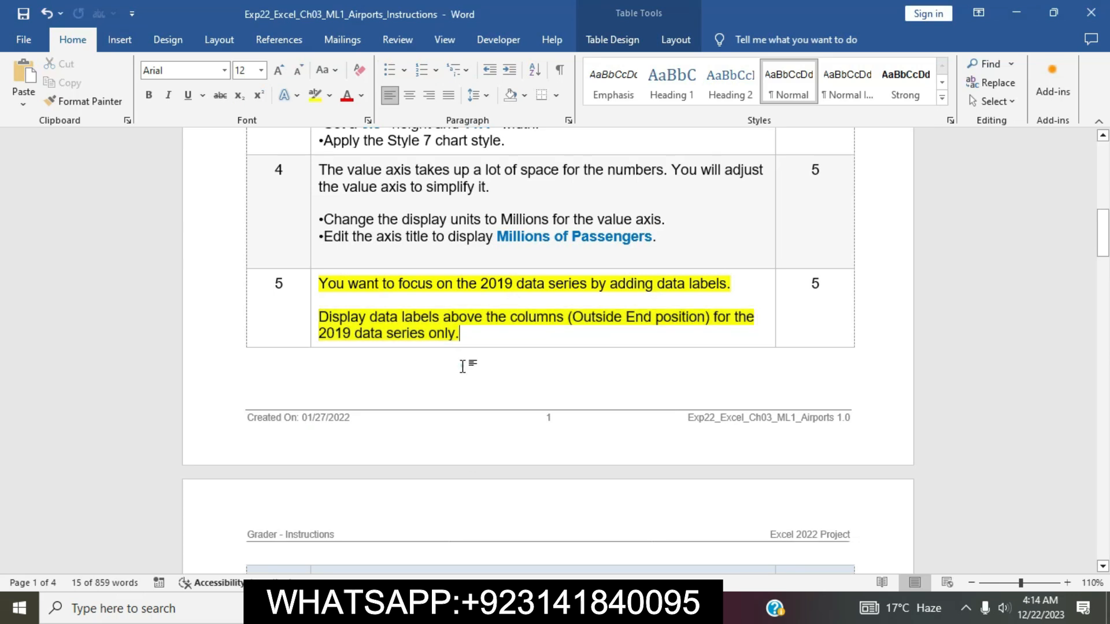
{"action": "left_click", "coordinate": [314, 288]}
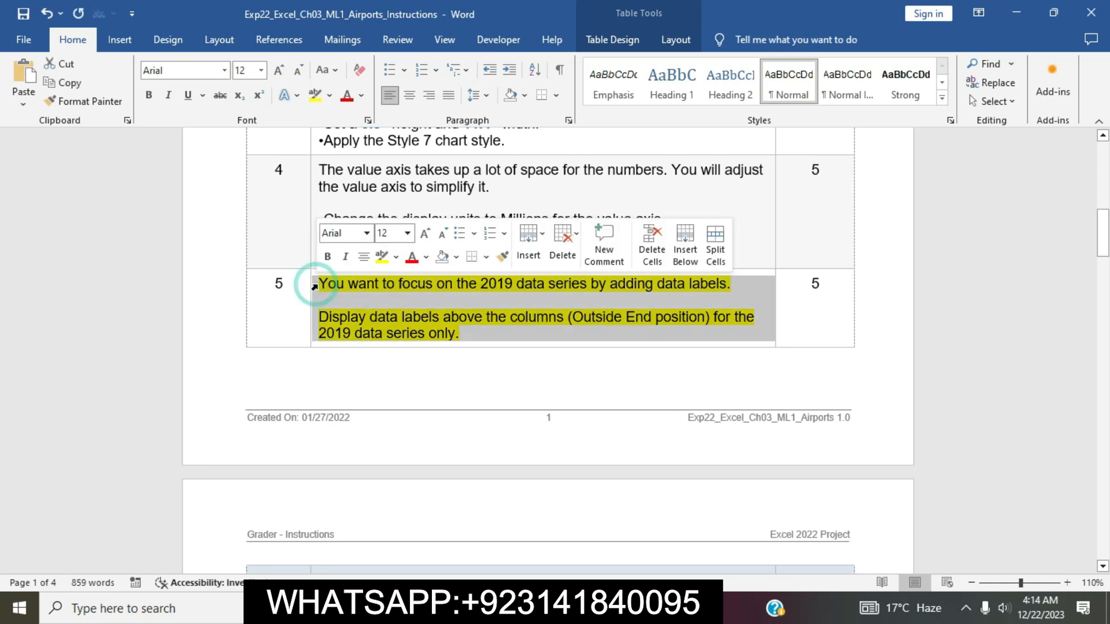
{"action": "left_click", "coordinate": [382, 257]}
{"action": "scroll", "coordinate": [550, 392], "scroll_direction": "down", "scroll_amount": 8}
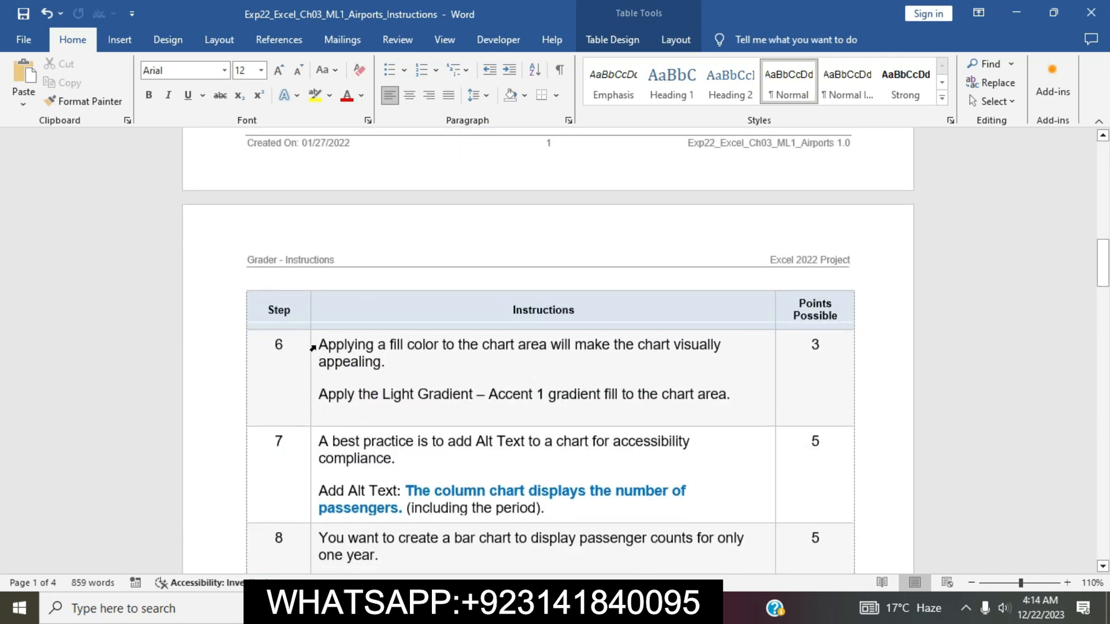
{"action": "left_click", "coordinate": [313, 347]}
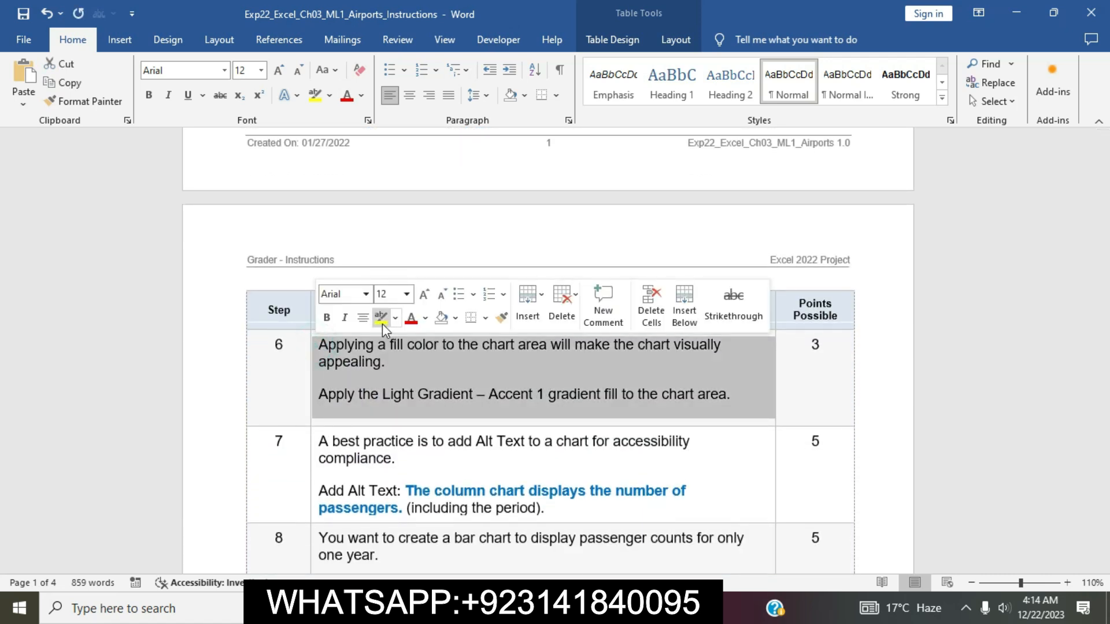
{"action": "left_click", "coordinate": [381, 319]}
{"action": "left_click", "coordinate": [436, 387]}
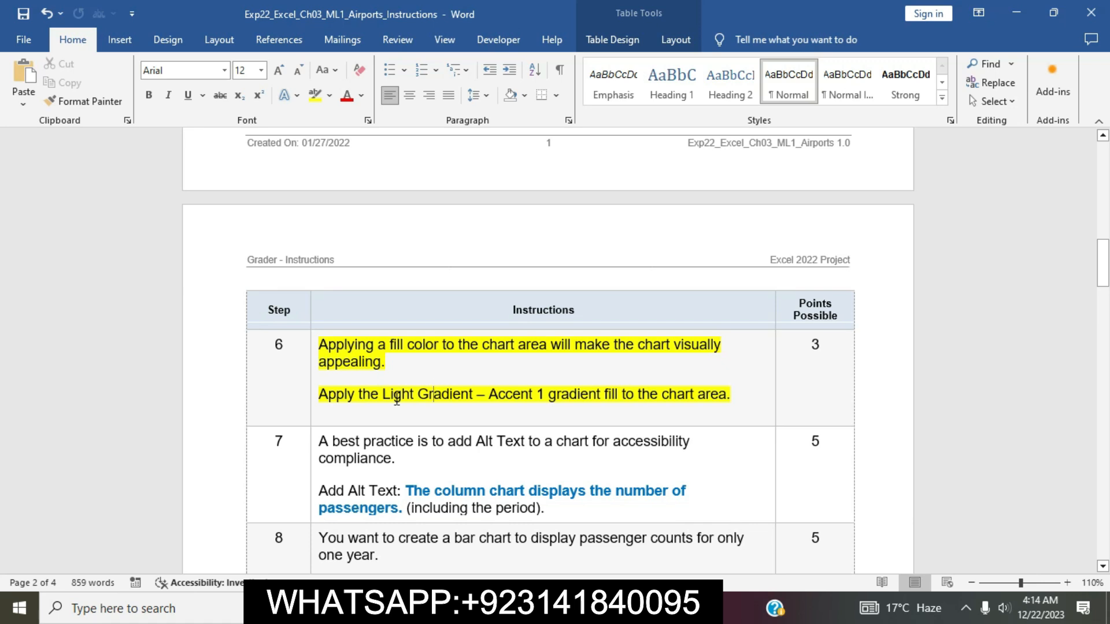
Check the fill instruction in Word, and in Excel apply the Light Gradient – Accent 1 preset gradient fill to the chart area.
{"action": "left_click_drag", "start_coordinate": [326, 395], "coordinate": [733, 399]}
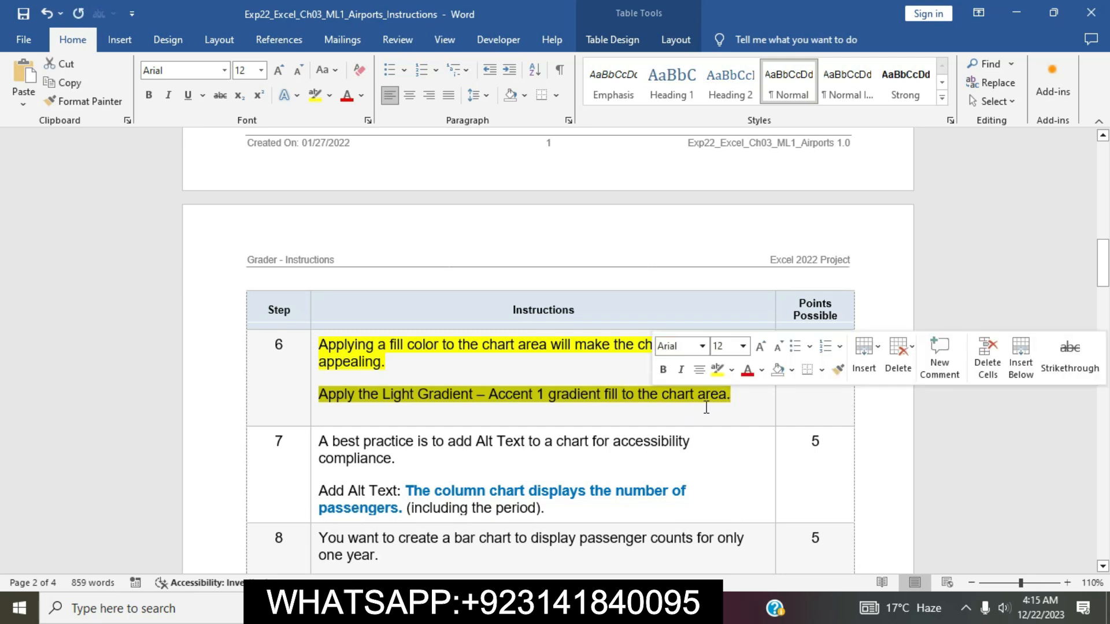
{"action": "key", "text": "alt+Tab"}
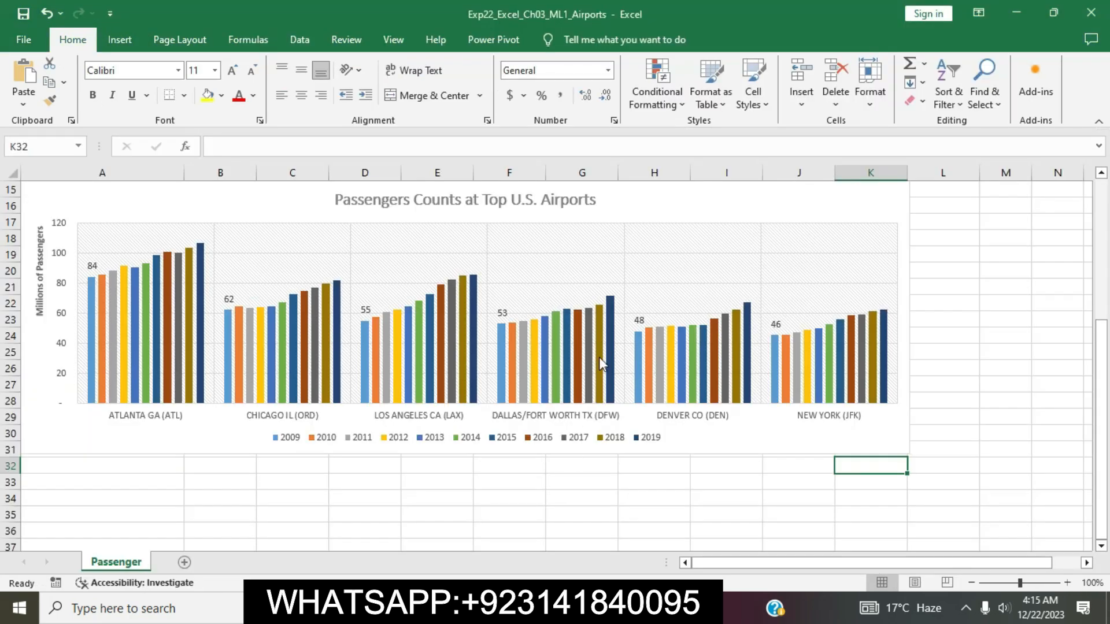
{"action": "scroll", "coordinate": [828, 214], "scroll_direction": "up", "scroll_amount": 2}
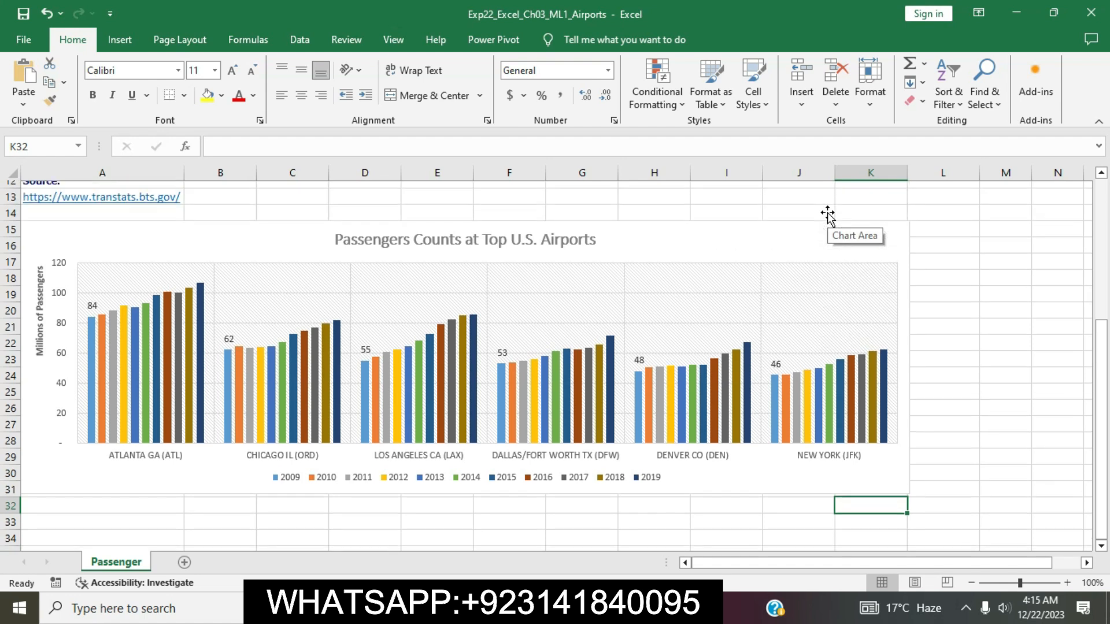
{"action": "left_click", "coordinate": [813, 279]}
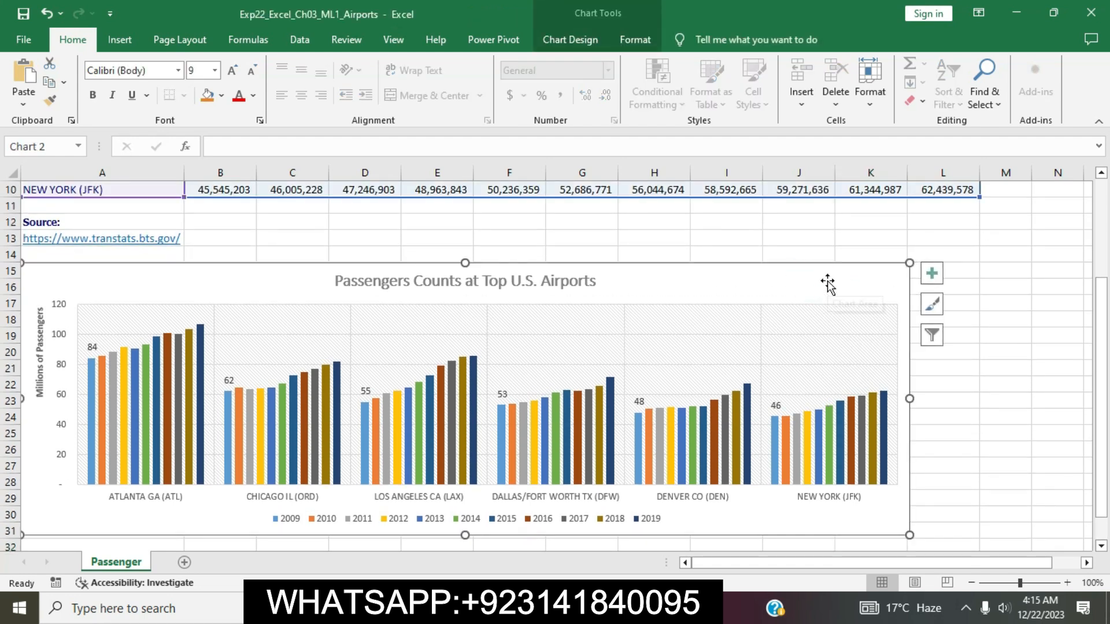
{"action": "right_click", "coordinate": [828, 281]}
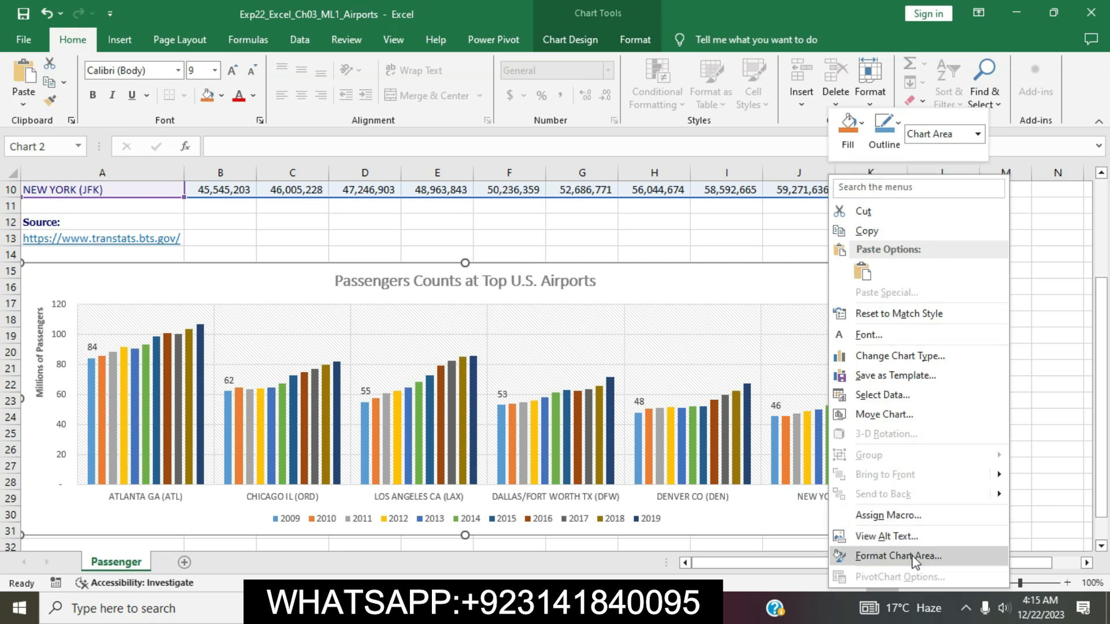
{"action": "left_click", "coordinate": [915, 560]}
{"action": "left_click", "coordinate": [903, 280]}
{"action": "left_click", "coordinate": [912, 339]}
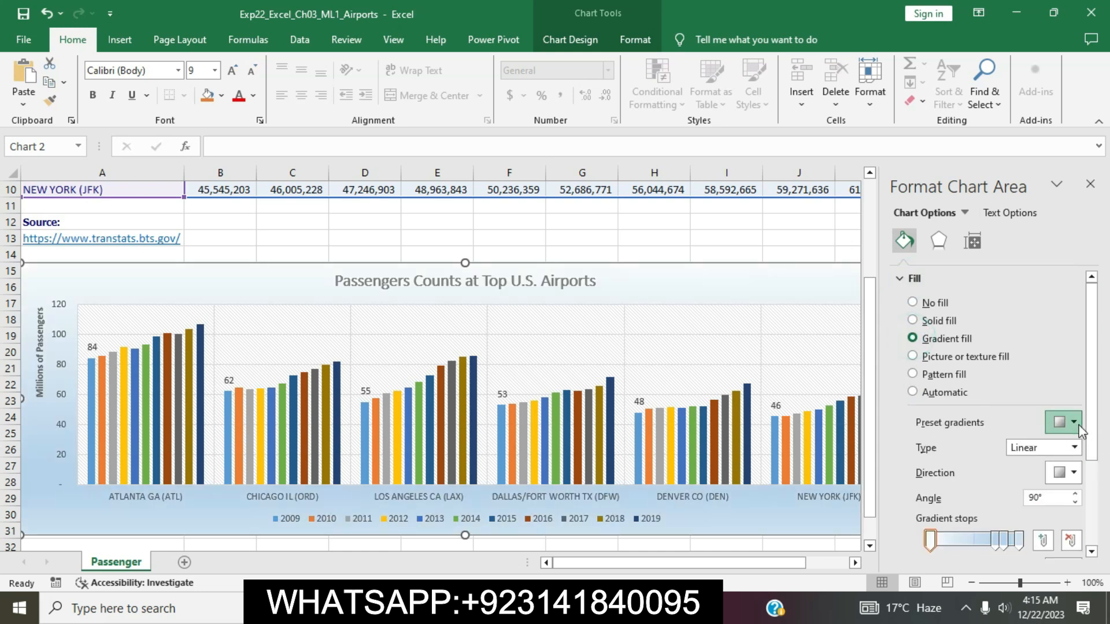
{"action": "left_click", "coordinate": [1075, 422]}
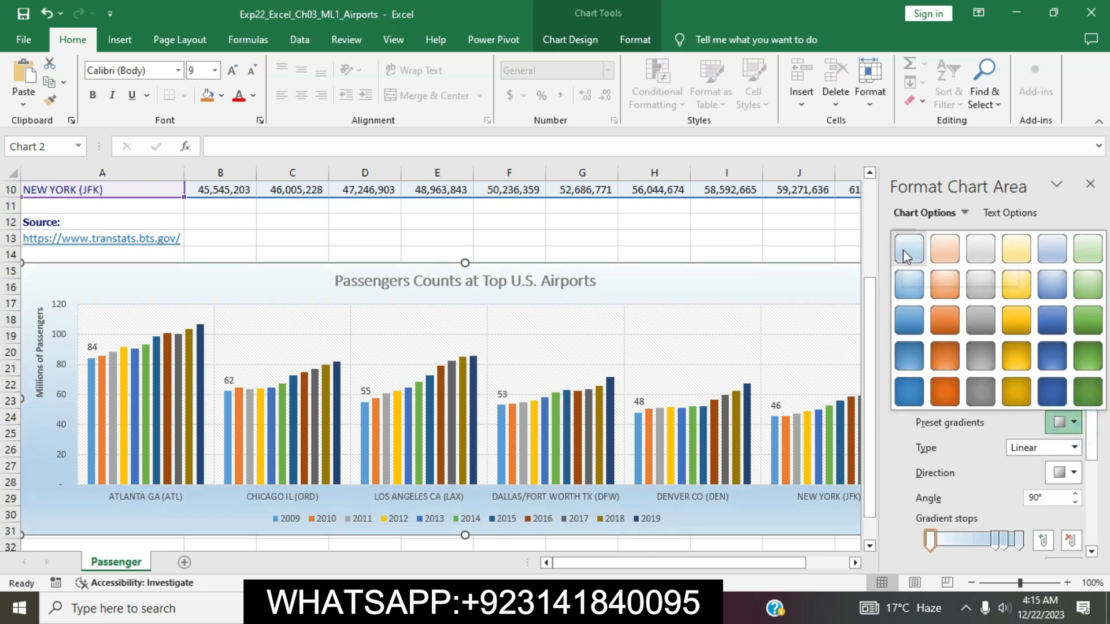
{"action": "left_click", "coordinate": [907, 255]}
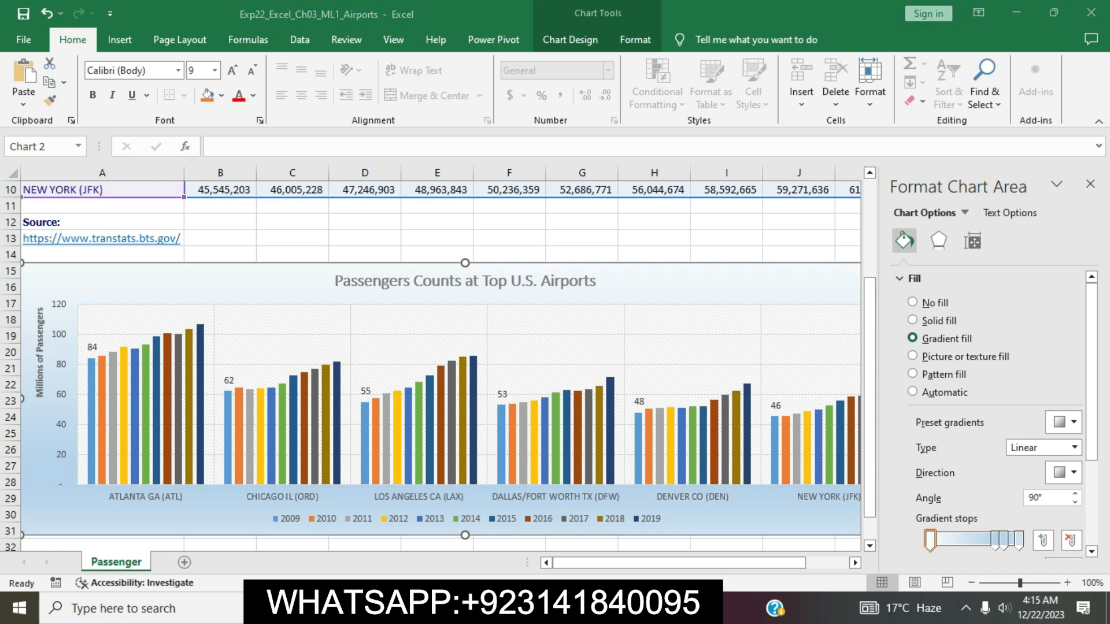
Switch to the Word instructions, remove the highlight from step 6 and highlight the step 7 instructions in yellow.
{"action": "key", "text": "alt+Tab"}
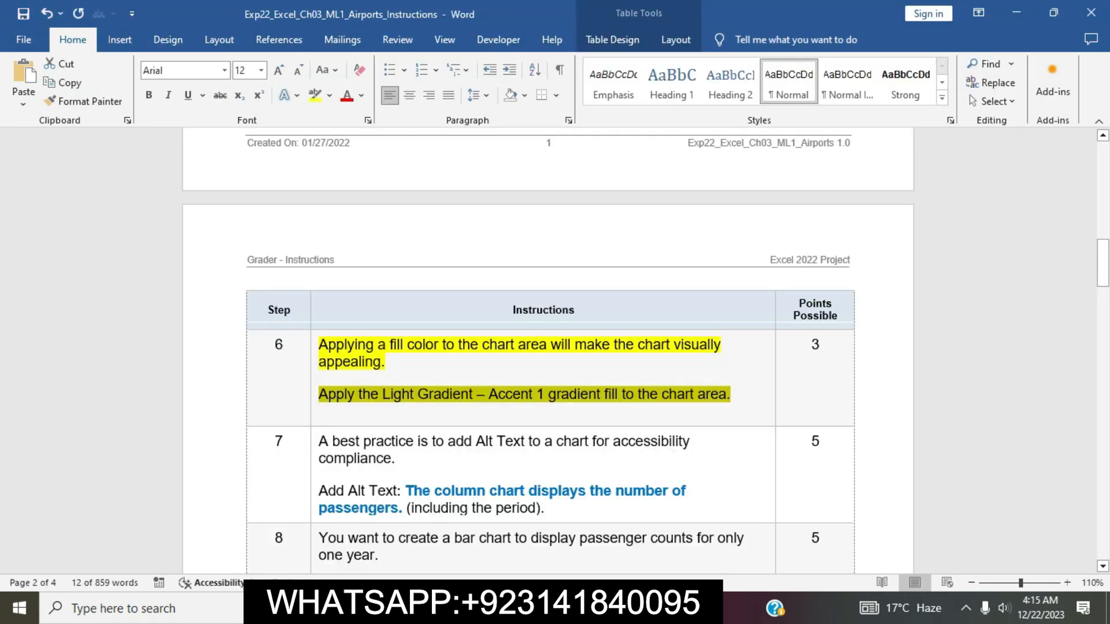
{"action": "left_click", "coordinate": [709, 404]}
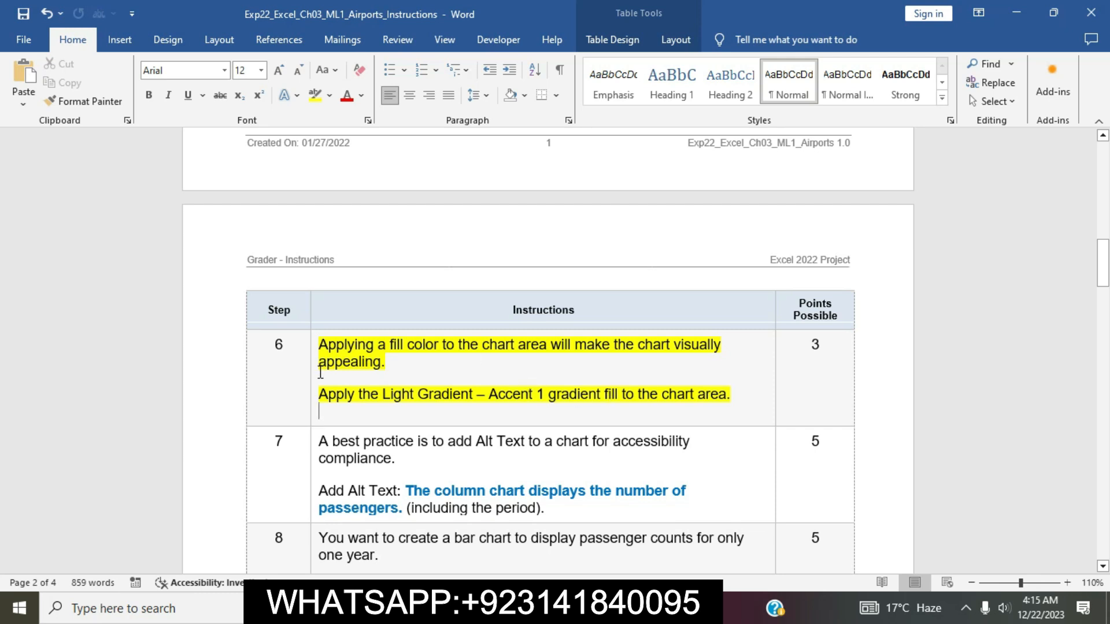
{"action": "left_click", "coordinate": [311, 352]}
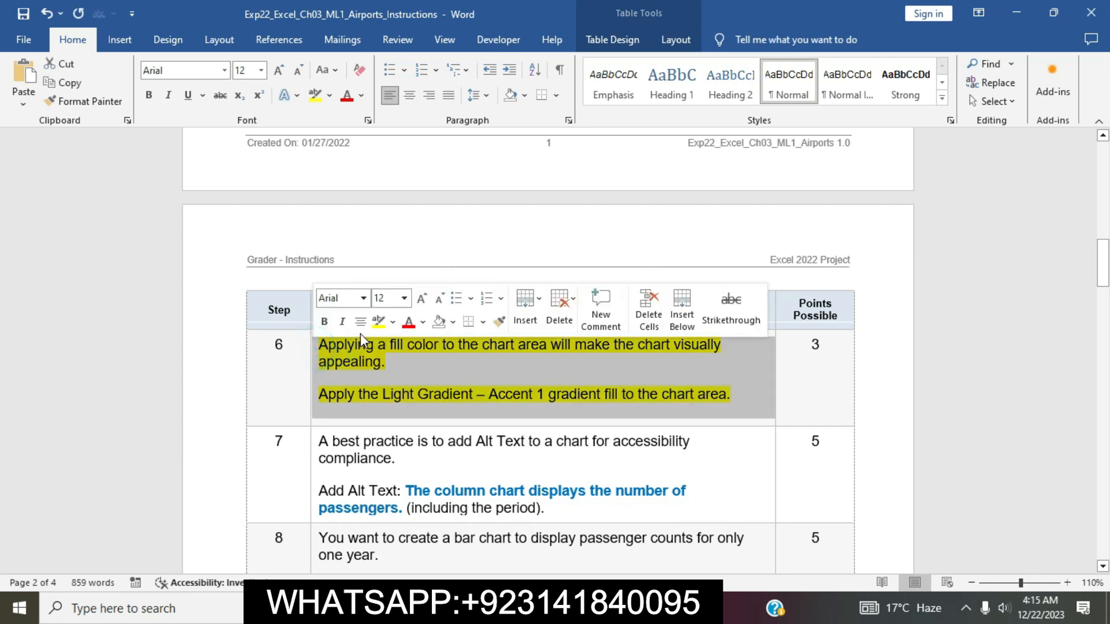
{"action": "left_click", "coordinate": [379, 327]}
{"action": "left_click", "coordinate": [450, 461]}
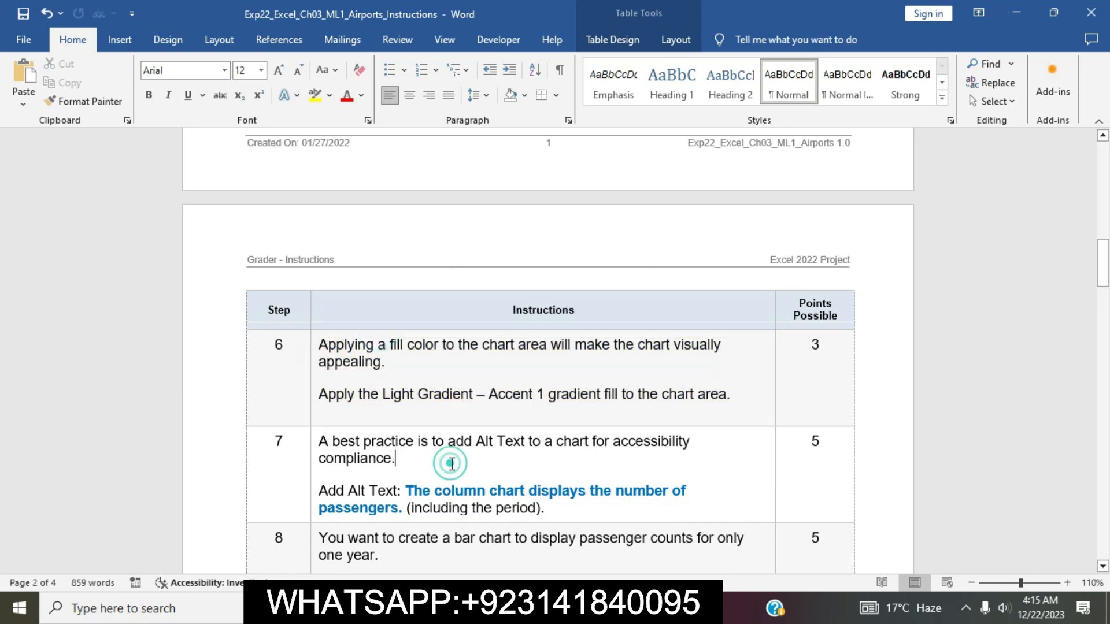
{"action": "scroll", "coordinate": [451, 461], "scroll_direction": "down", "scroll_amount": 3}
{"action": "left_click", "coordinate": [315, 276]}
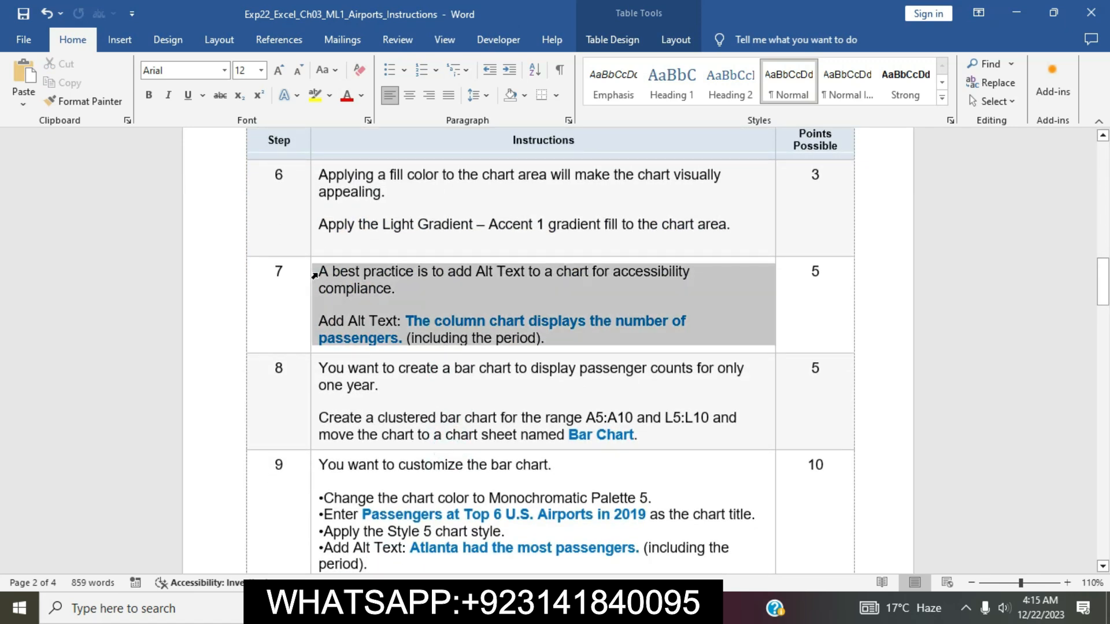
{"action": "left_click", "coordinate": [382, 246]}
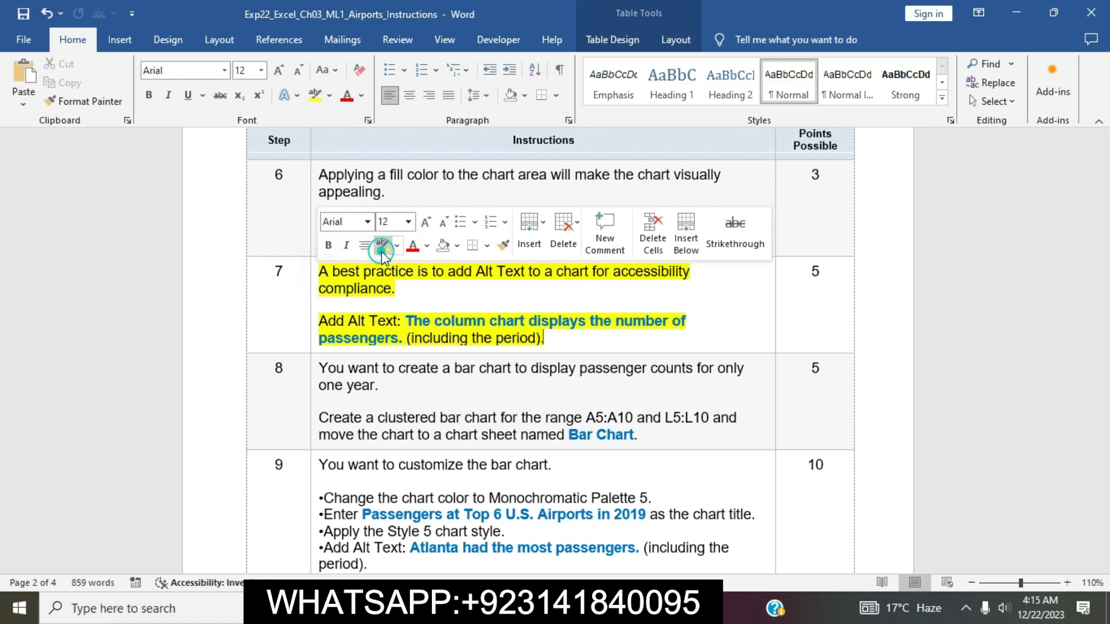
Copy the step 7 alt text sentence from the Word instructions, then switch to Excel and close the chart area formatting options.
{"action": "left_click", "coordinate": [390, 339]}
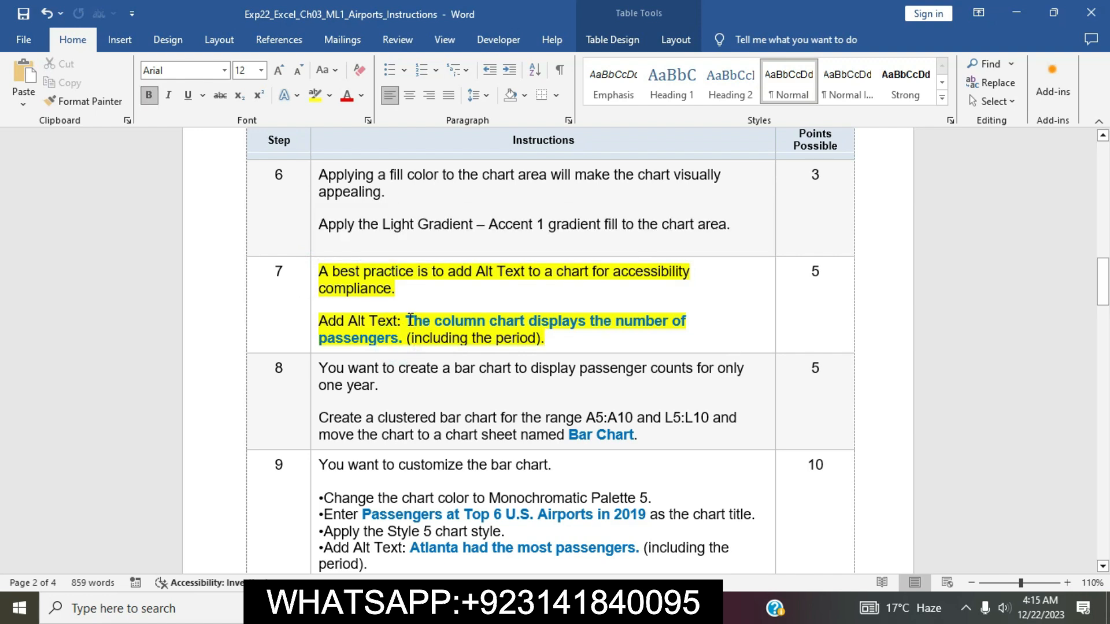
{"action": "left_click_drag", "start_coordinate": [405, 321], "coordinate": [401, 339]}
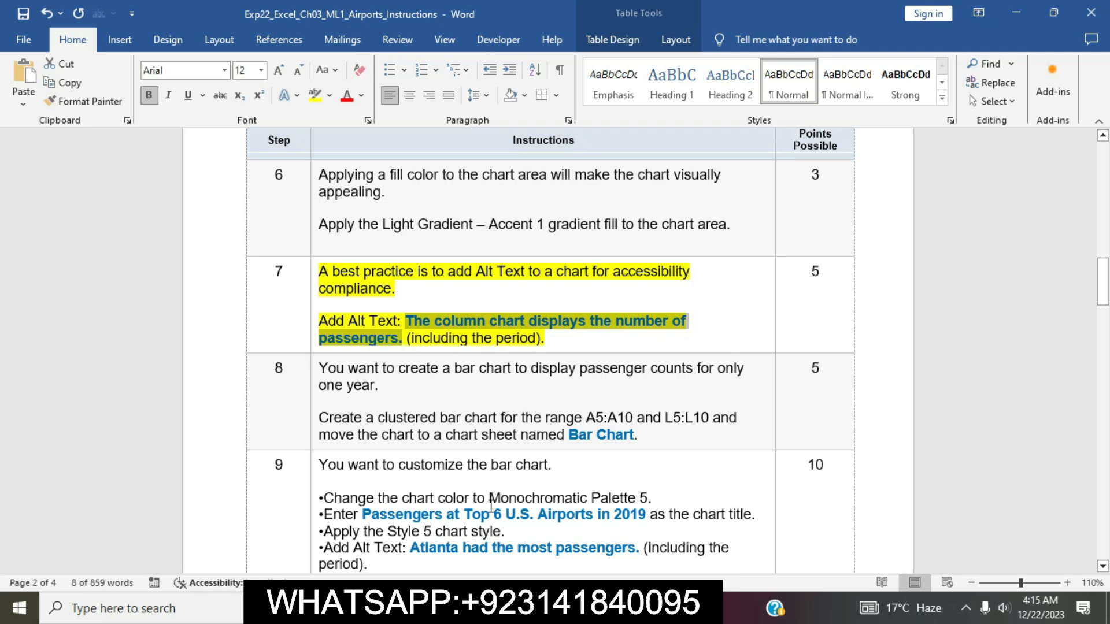
{"action": "key", "text": "alt+Tab"}
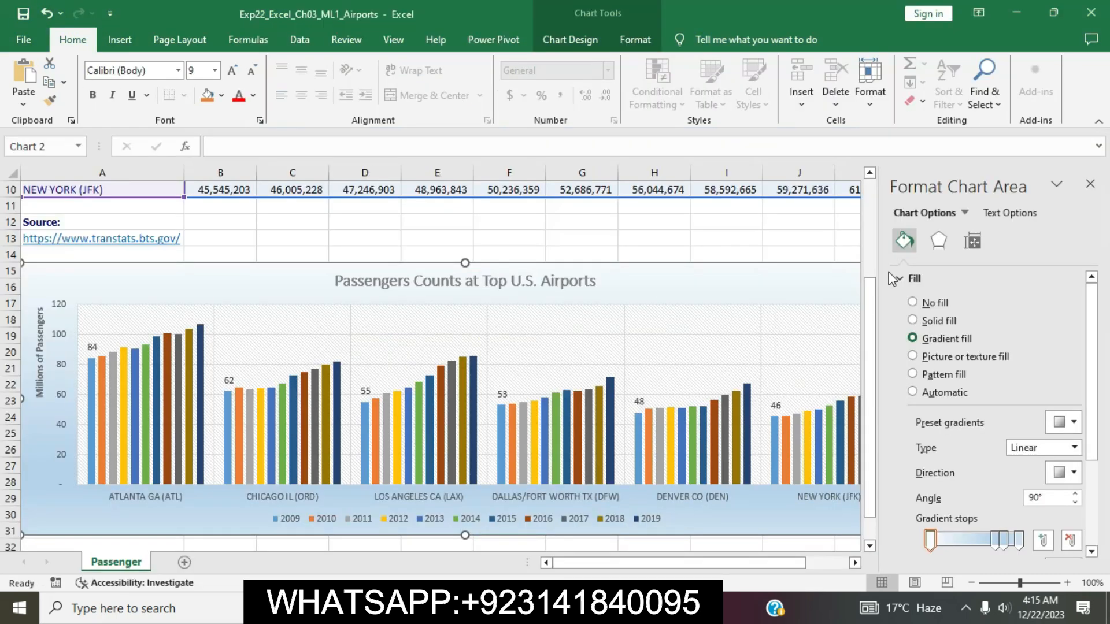
{"action": "left_click", "coordinate": [1091, 184]}
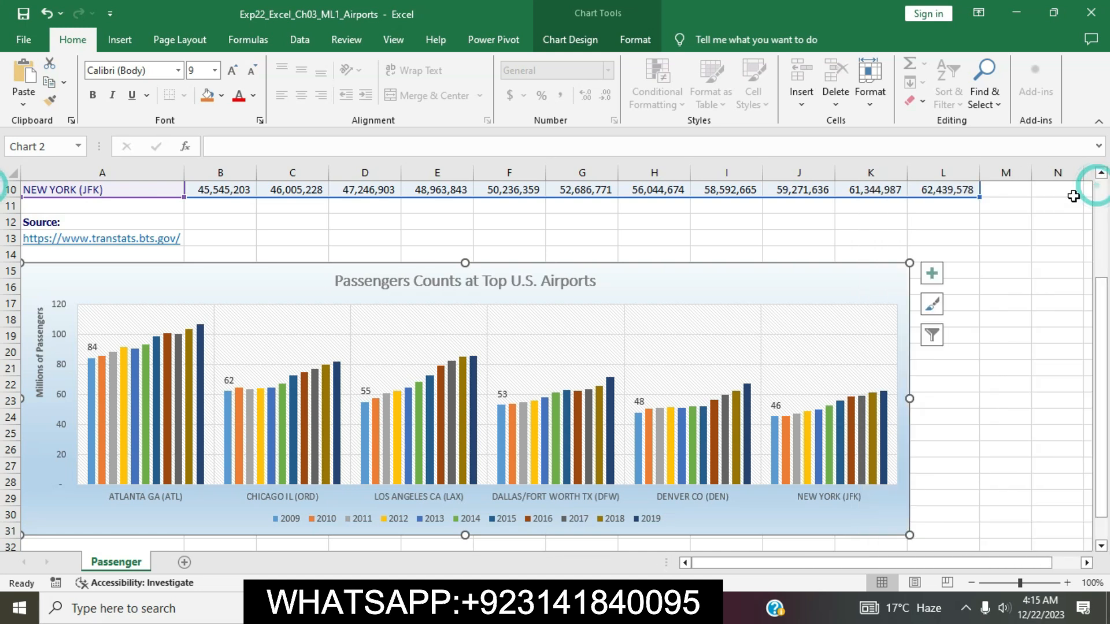
{"action": "left_click", "coordinate": [968, 249]}
Add the alt text "The column chart displays the number of passengers." to the column chart.
{"action": "left_click", "coordinate": [884, 267]}
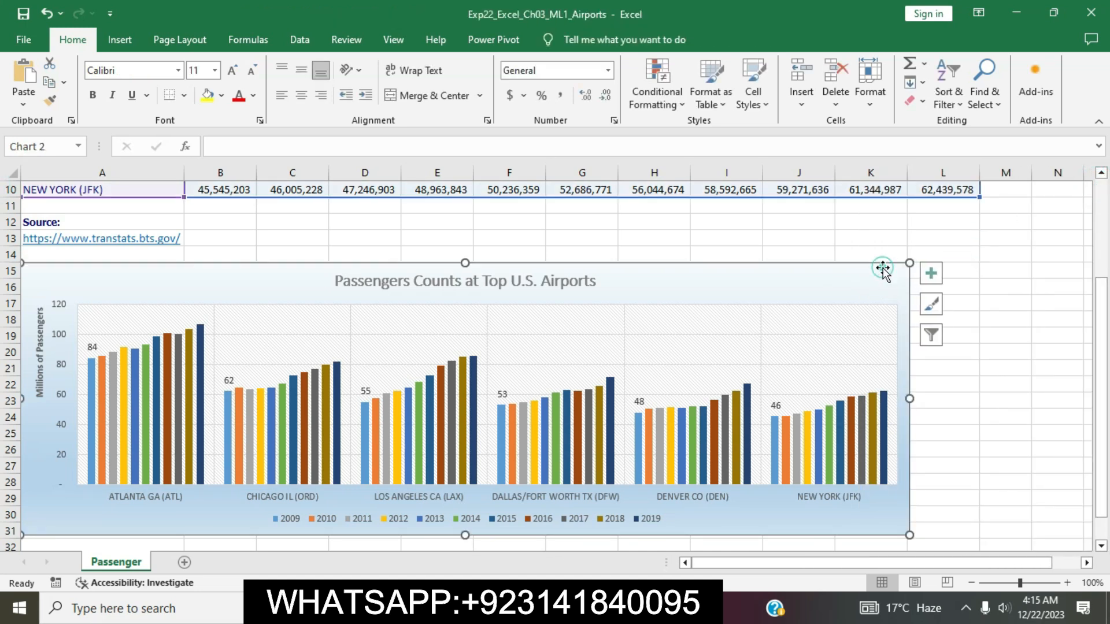
{"action": "right_click", "coordinate": [882, 267]}
{"action": "left_click", "coordinate": [949, 539]}
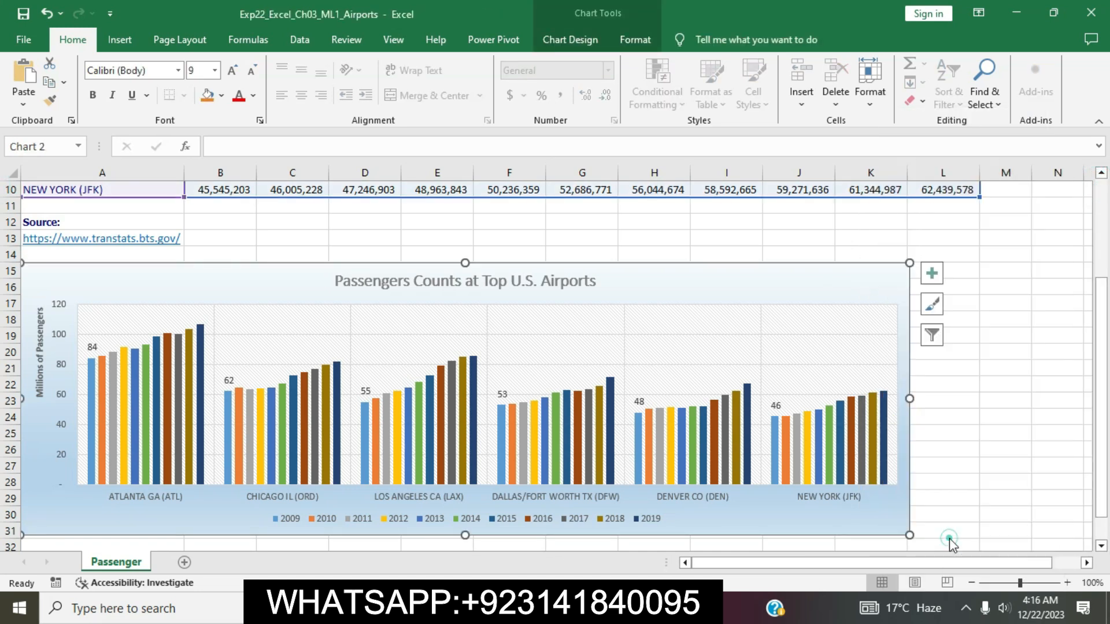
{"action": "type", "text": "The column chart displays the number of passengers."}
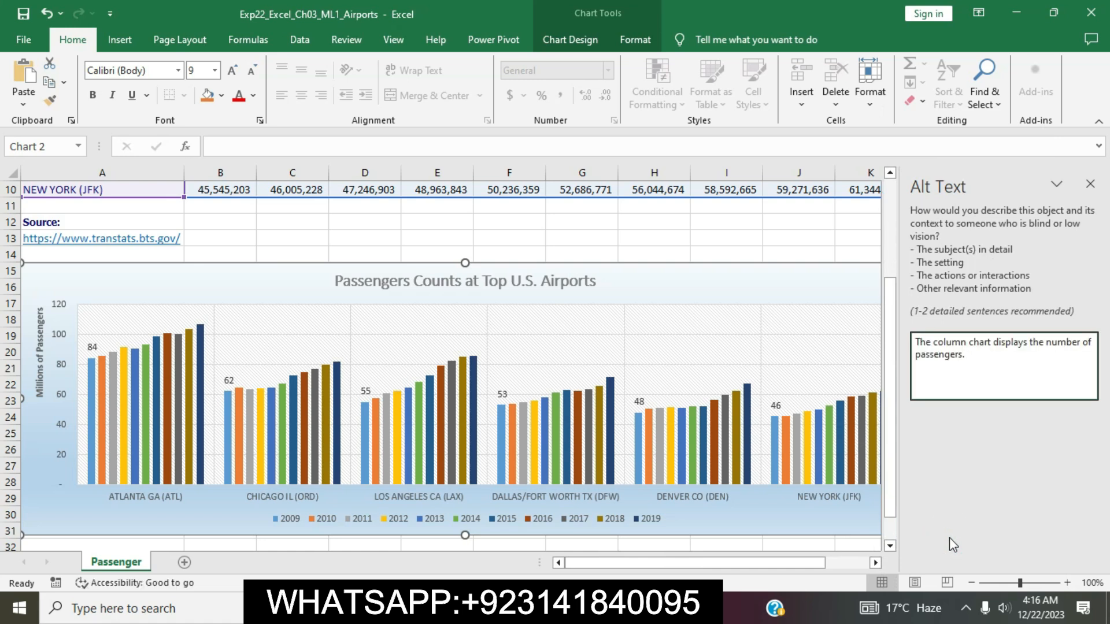
{"action": "left_click", "coordinate": [831, 239]}
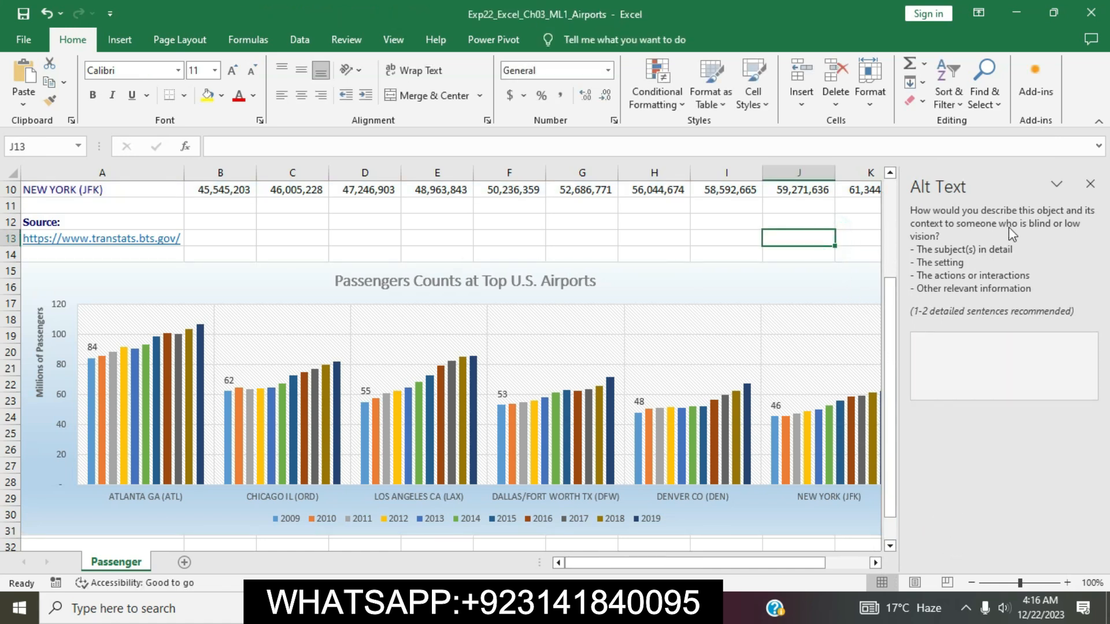
{"action": "left_click", "coordinate": [1089, 184]}
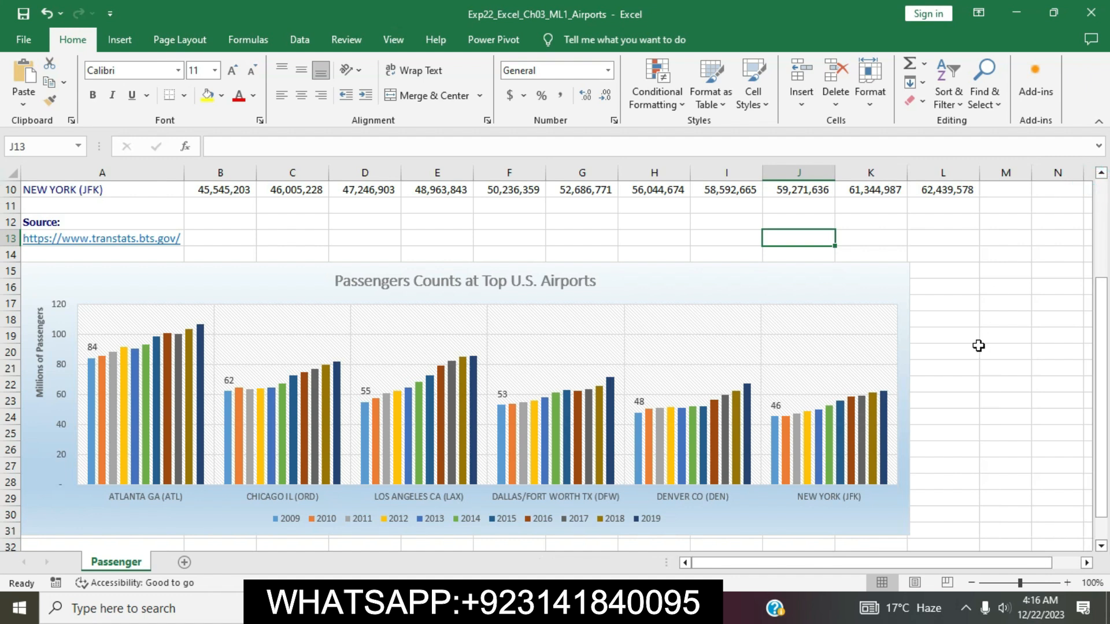
Switch to the Word instructions, remove the highlight from step 7 and highlight the step 8 instructions in yellow.
{"action": "key", "text": "alt+Tab"}
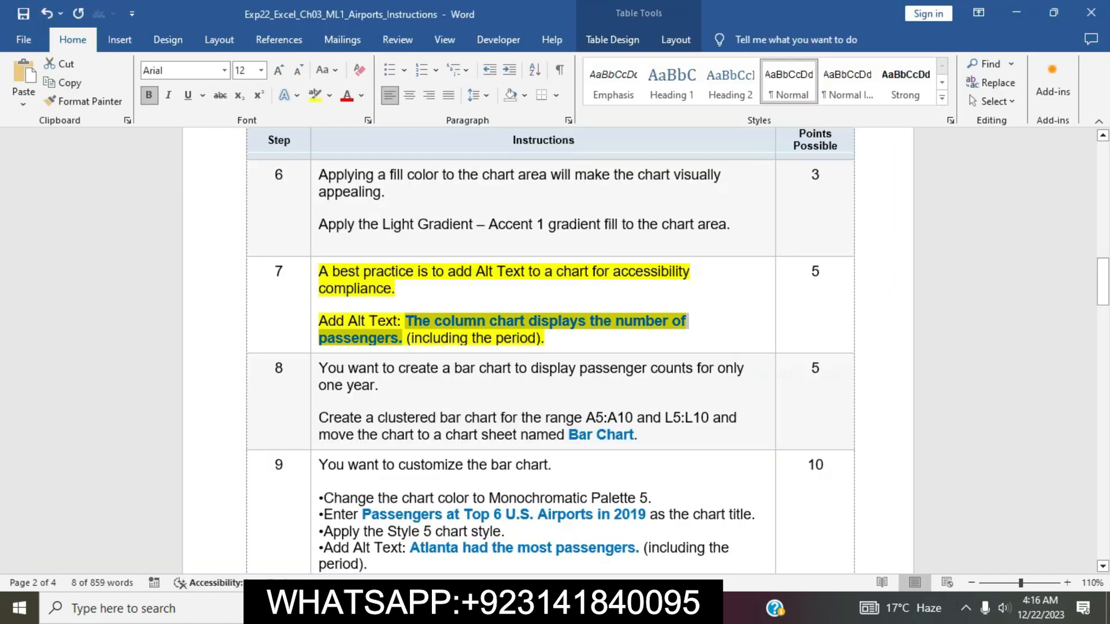
{"action": "left_click", "coordinate": [536, 344]}
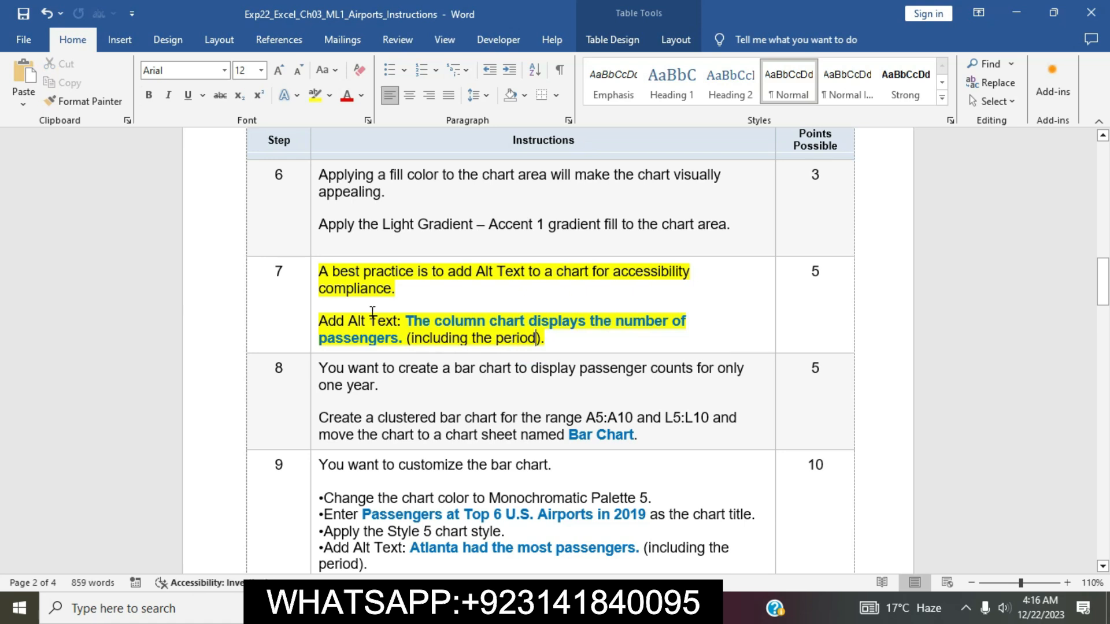
{"action": "left_click", "coordinate": [309, 272]}
{"action": "left_click", "coordinate": [378, 243]}
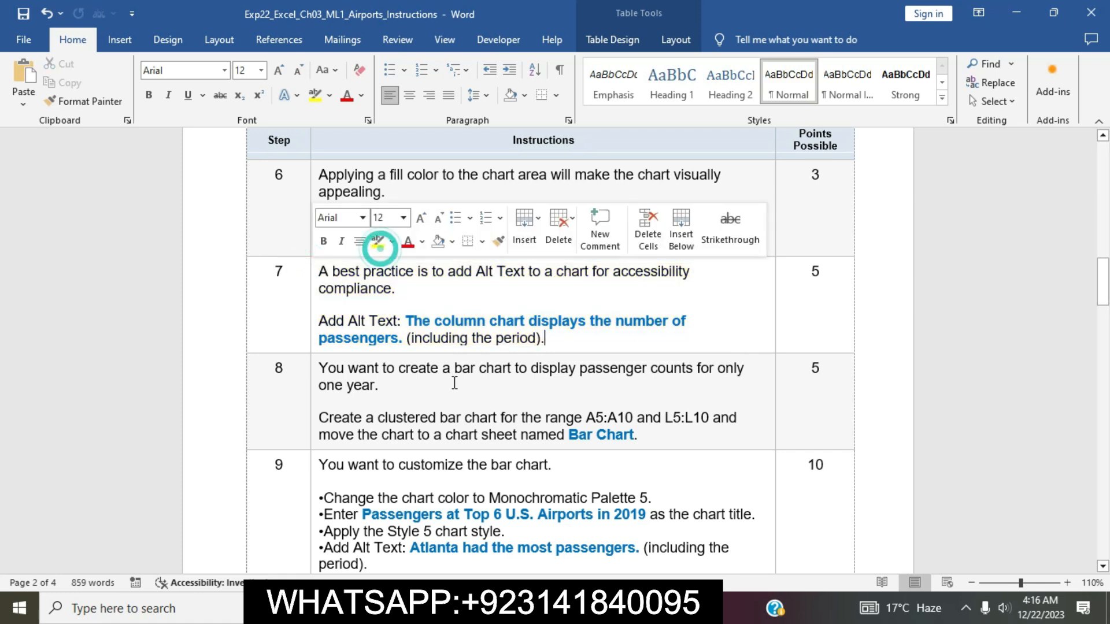
{"action": "scroll", "coordinate": [477, 425], "scroll_direction": "down", "scroll_amount": 3}
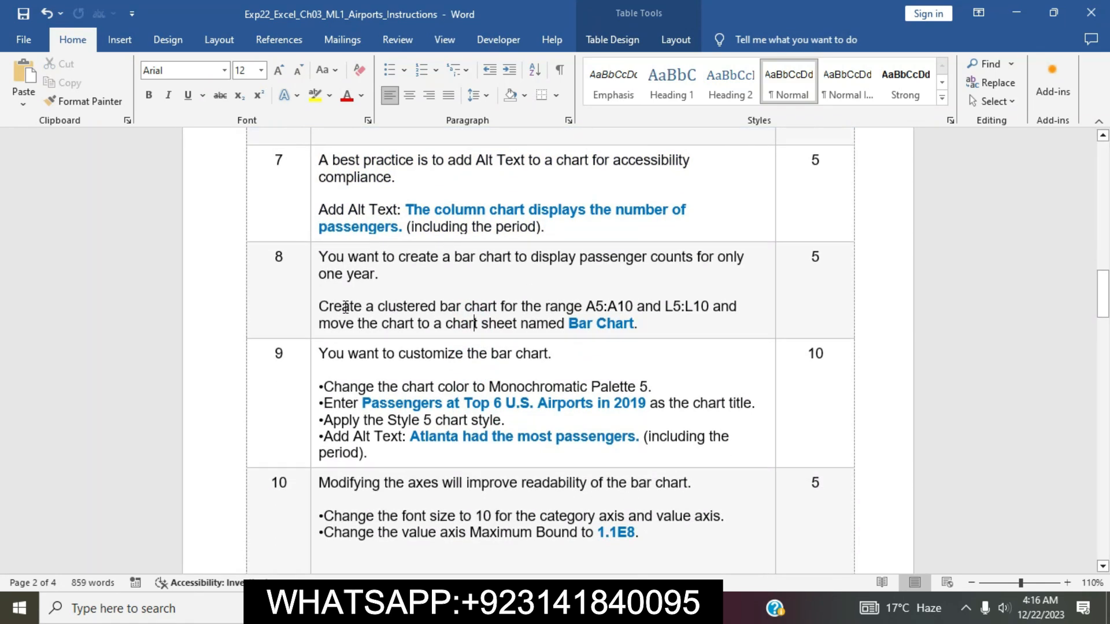
{"action": "left_click", "coordinate": [312, 261]}
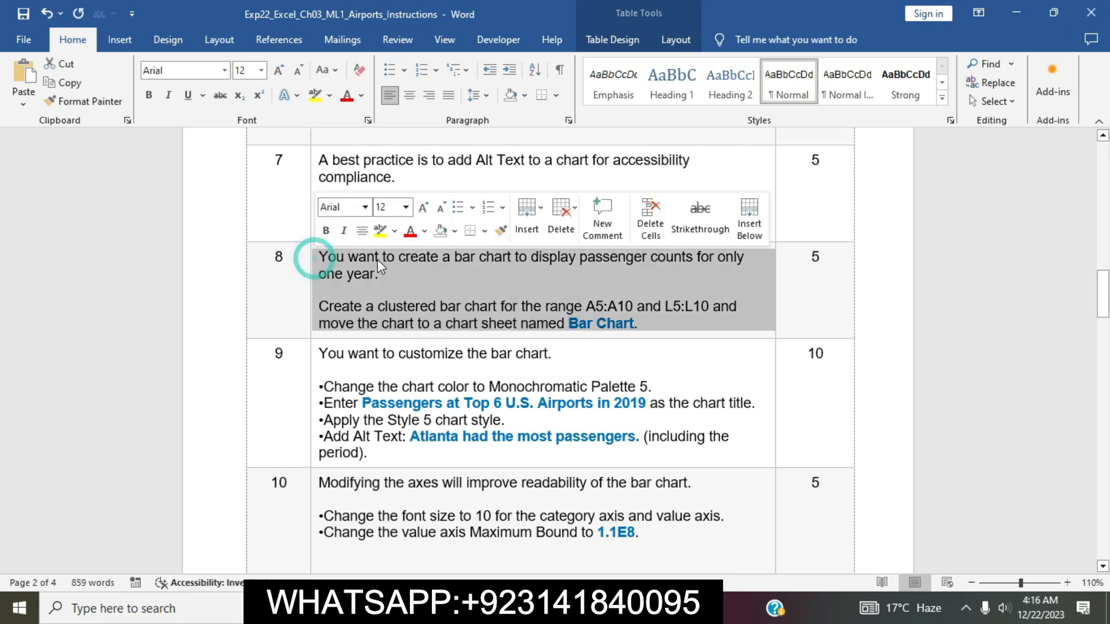
{"action": "left_click", "coordinate": [376, 229]}
{"action": "key", "text": "Right"}
{"action": "left_click", "coordinate": [418, 298]}
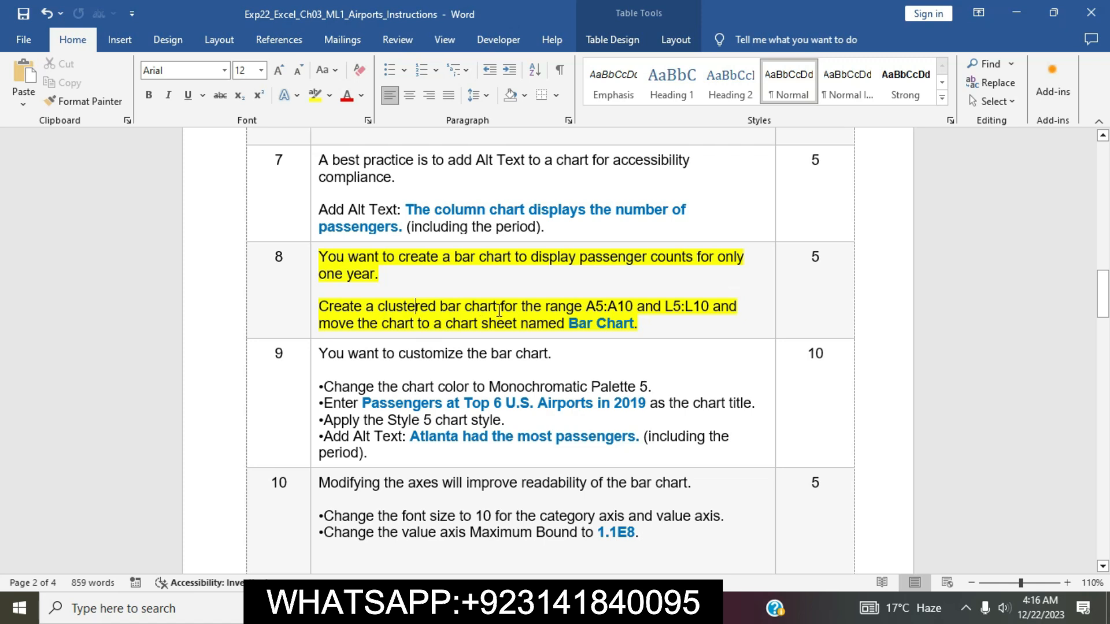
Copy the range reference A5:A10 from the Word instructions and select that range in the Excel Passenger sheet.
{"action": "double_click", "coordinate": [585, 311]}
{"action": "left_click", "coordinate": [618, 308]}
{"action": "double_click", "coordinate": [596, 307]}
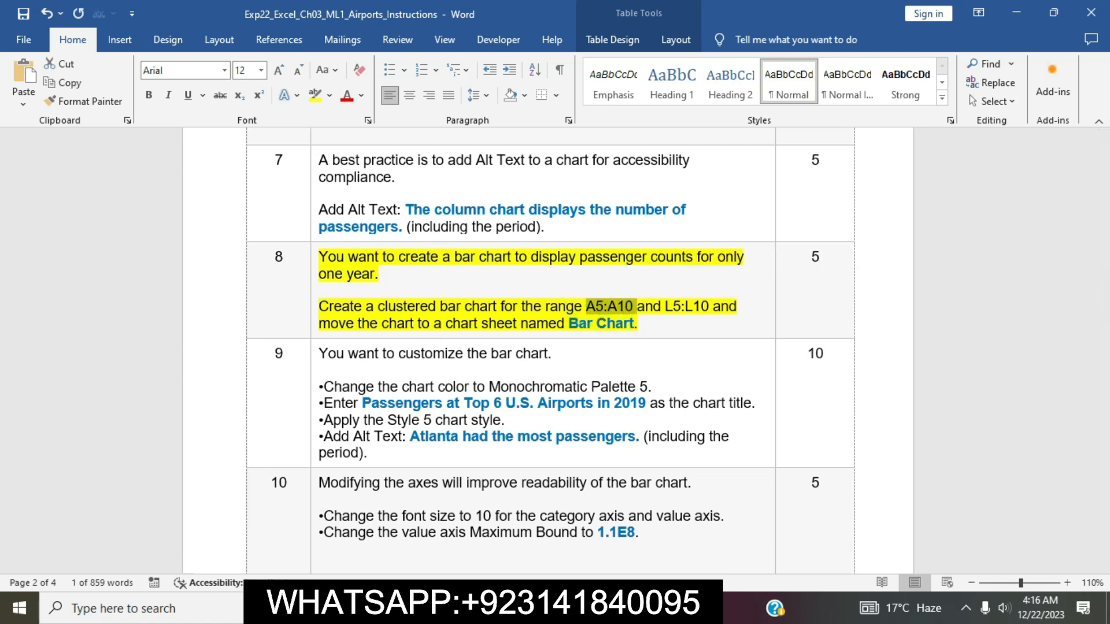
{"action": "left_click", "coordinate": [534, 608]}
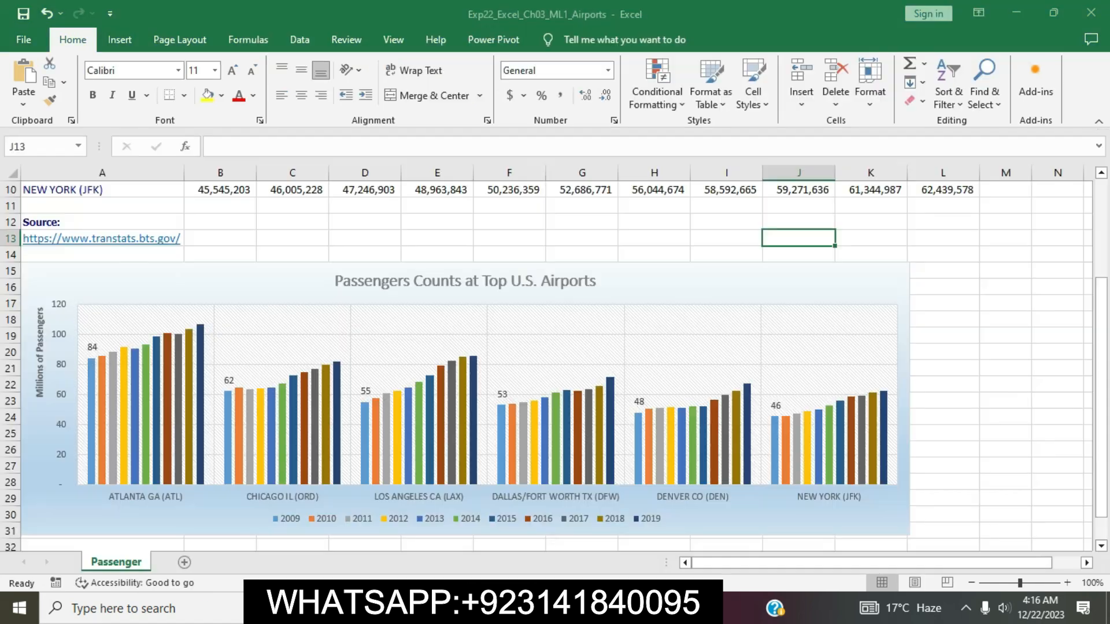
{"action": "left_click", "coordinate": [58, 147]}
{"action": "type", "text": "A5:A10"}
{"action": "key", "text": "Return"}
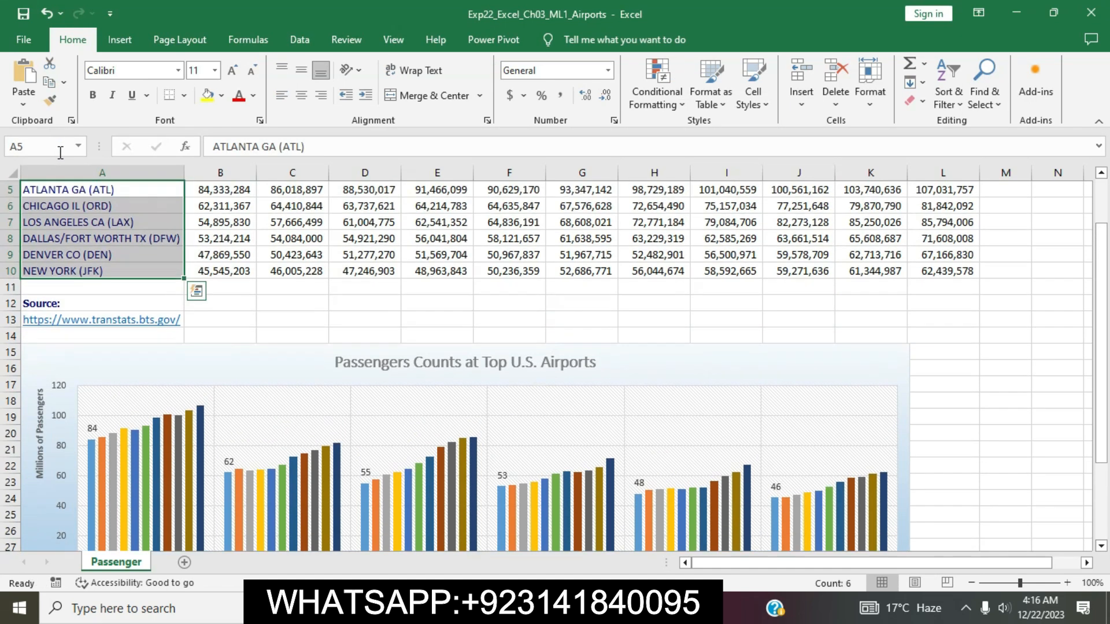
Copy the reference L5:L10 from the Word instructions and add that range to the A5:A10 selection in Excel.
{"action": "left_click", "coordinate": [501, 608]}
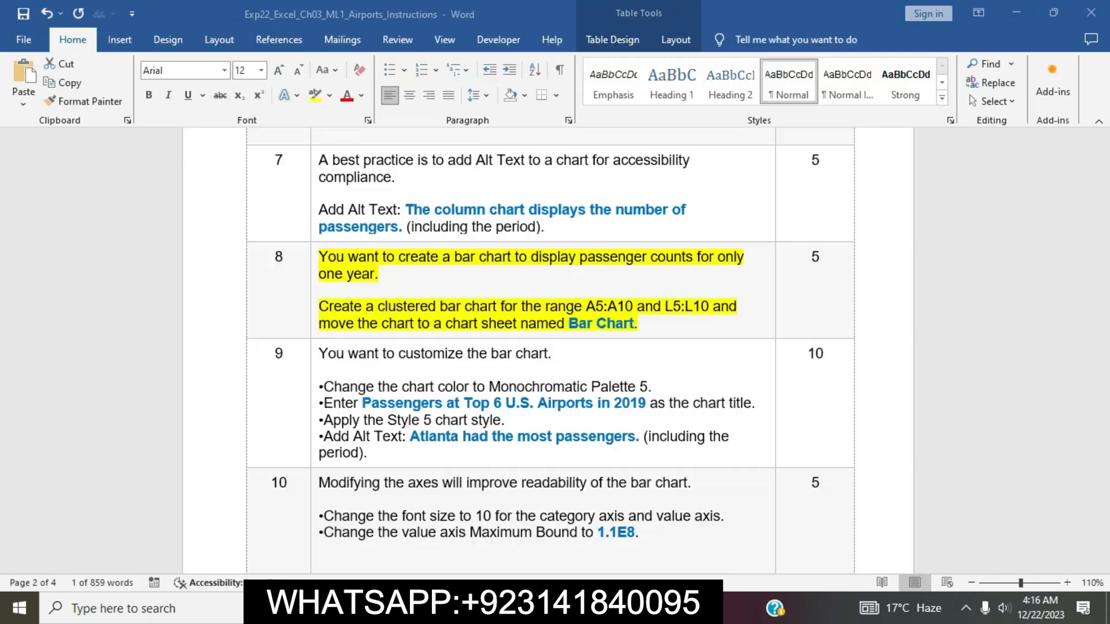
{"action": "left_click_drag", "start_coordinate": [665, 305], "coordinate": [709, 312]}
{"action": "key", "text": "ctrl+c"}
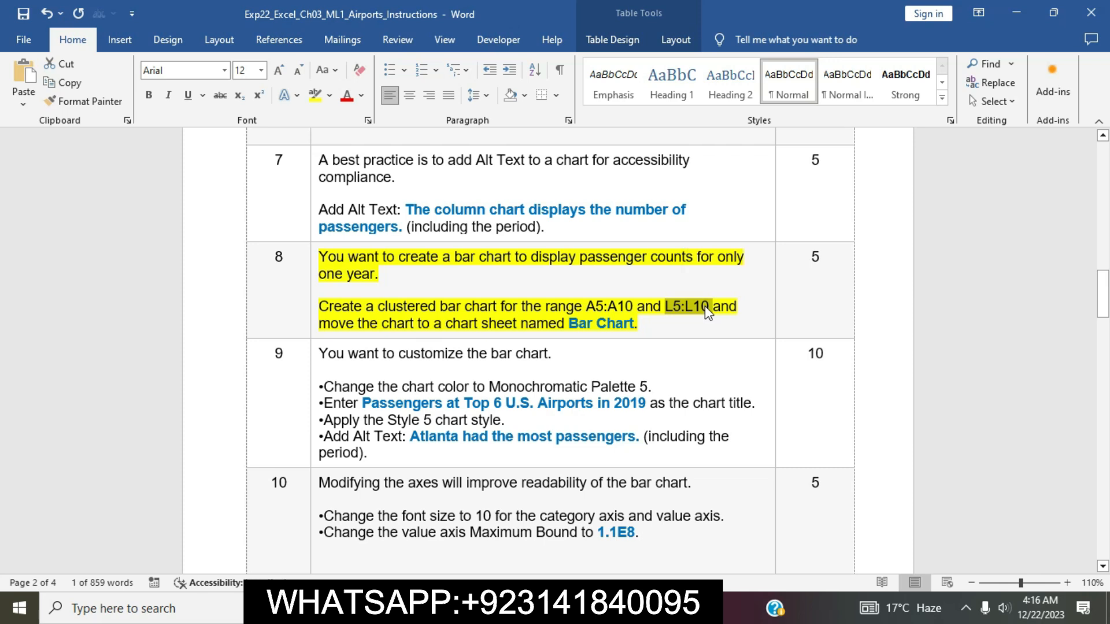
{"action": "left_click", "coordinate": [520, 608]}
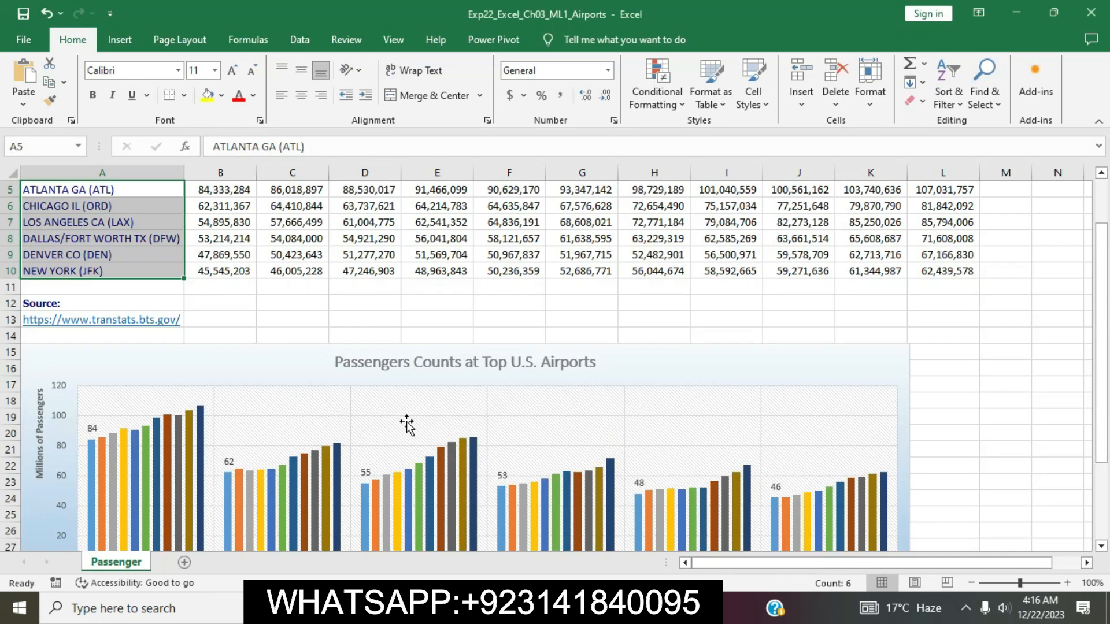
{"action": "left_click", "coordinate": [53, 146]}
{"action": "key", "text": "ctrl+v"}
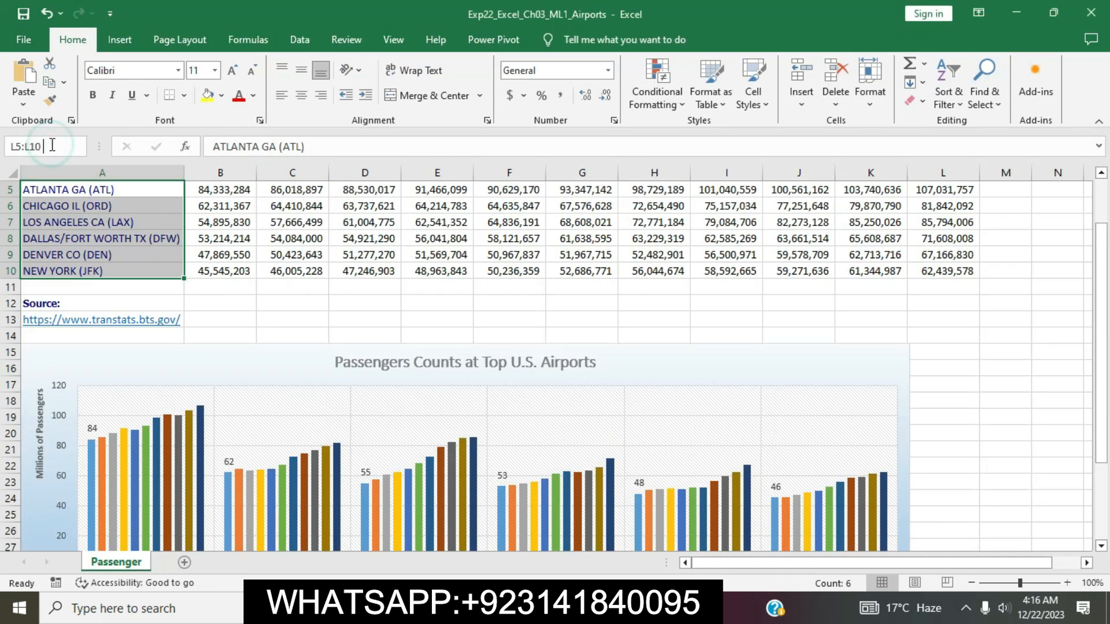
{"action": "key", "text": "Return"}
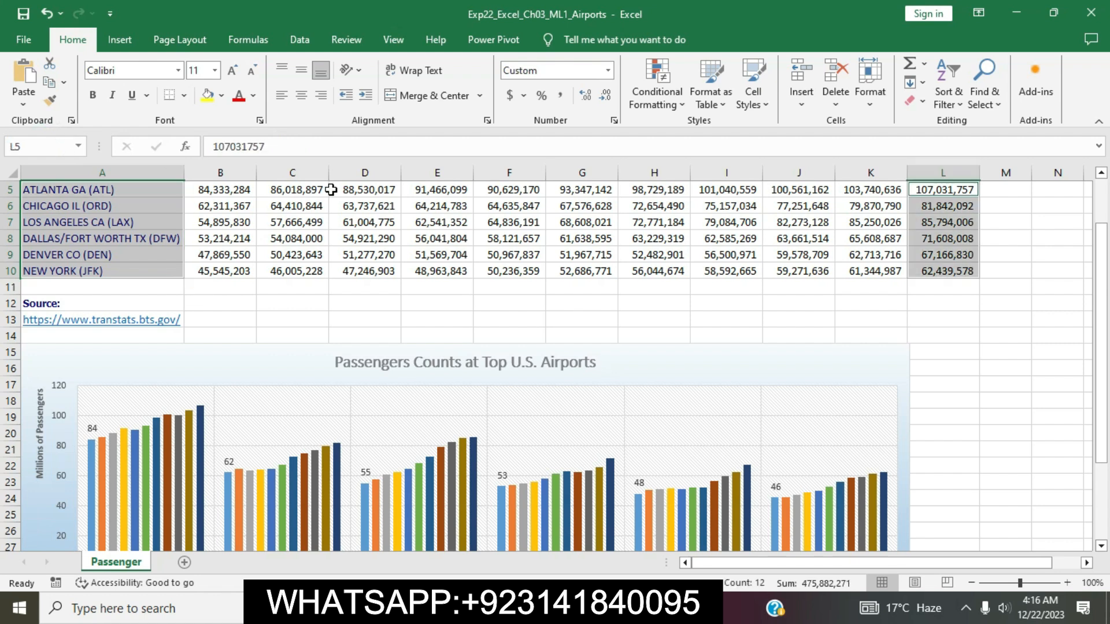
Switch to the Word instructions and copy the chart sheet name "Bar Chart" from step 8.
{"action": "left_click", "coordinate": [512, 608]}
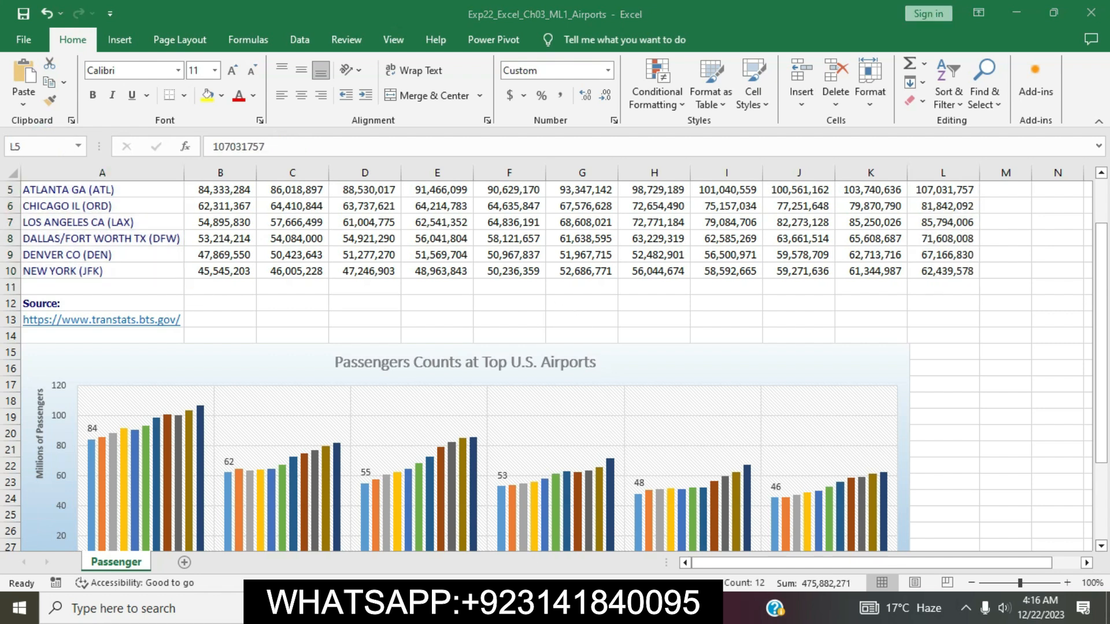
{"action": "left_click", "coordinate": [652, 308]}
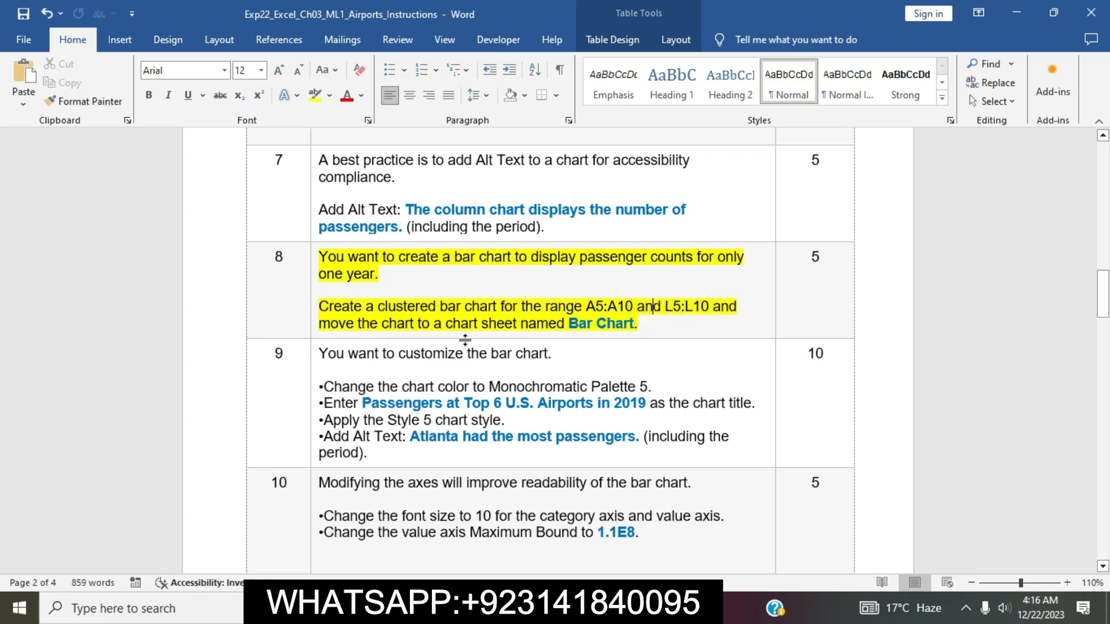
{"action": "left_click_drag", "start_coordinate": [571, 324], "coordinate": [631, 325]}
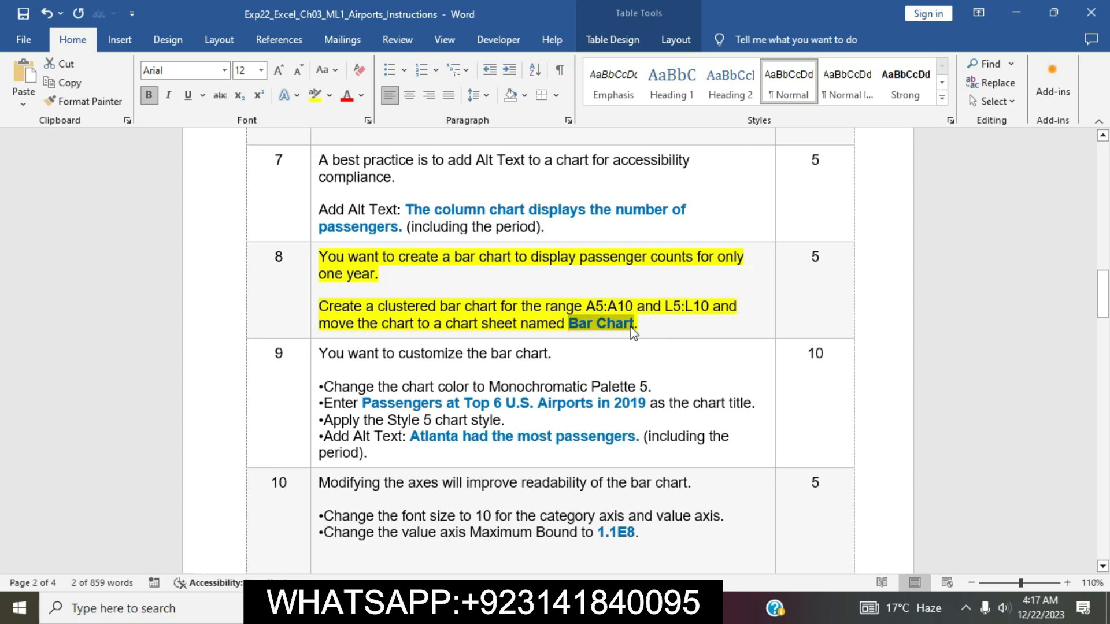
Switch to Excel and insert a clustered bar chart from the selected ranges A5:A10 and L5:L10.
{"action": "key", "text": "alt+Tab"}
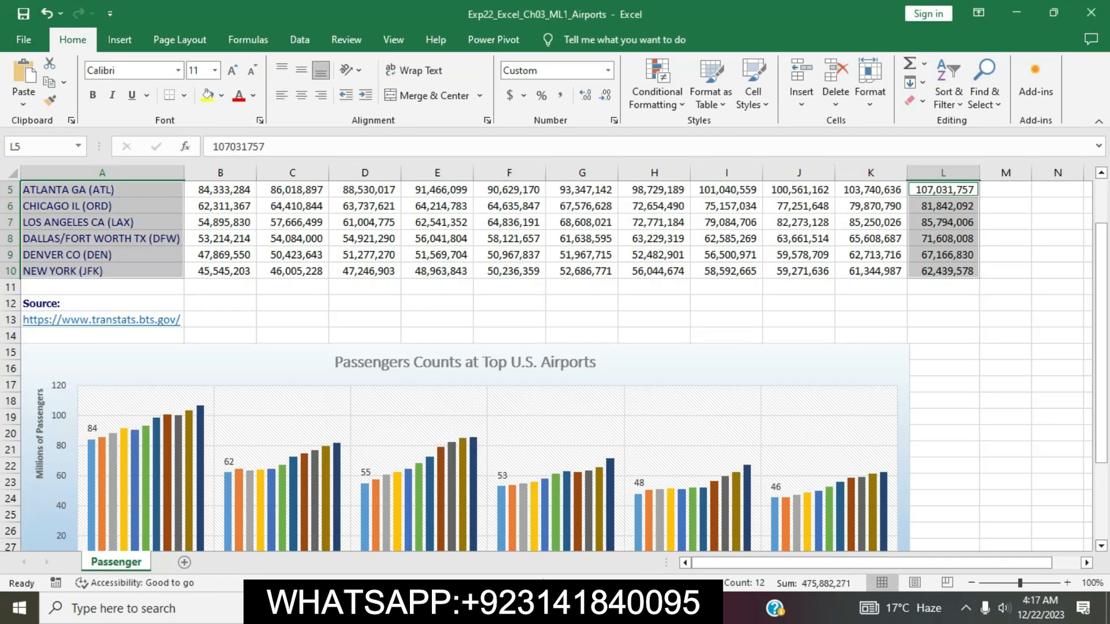
{"action": "left_click", "coordinate": [115, 41]}
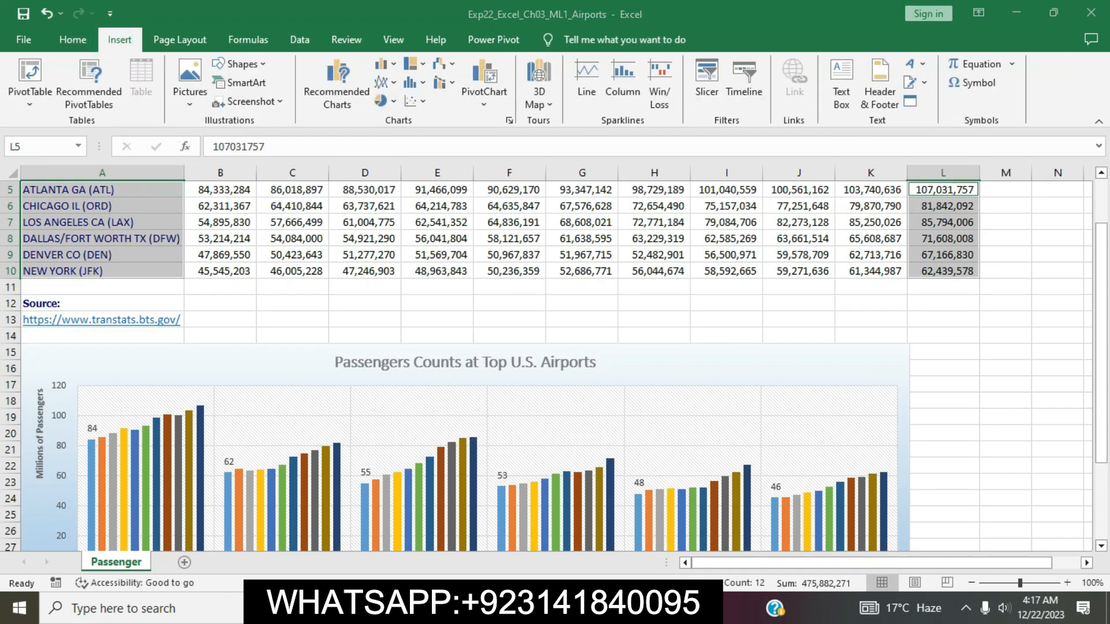
{"action": "key", "text": "alt+Tab"}
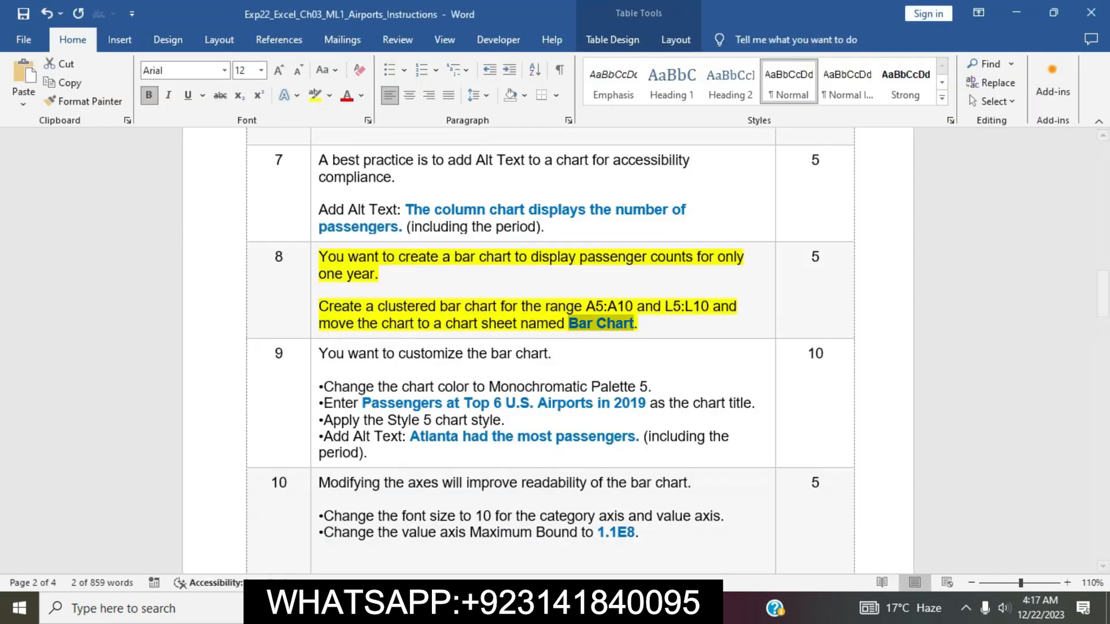
{"action": "key", "text": "alt+Tab"}
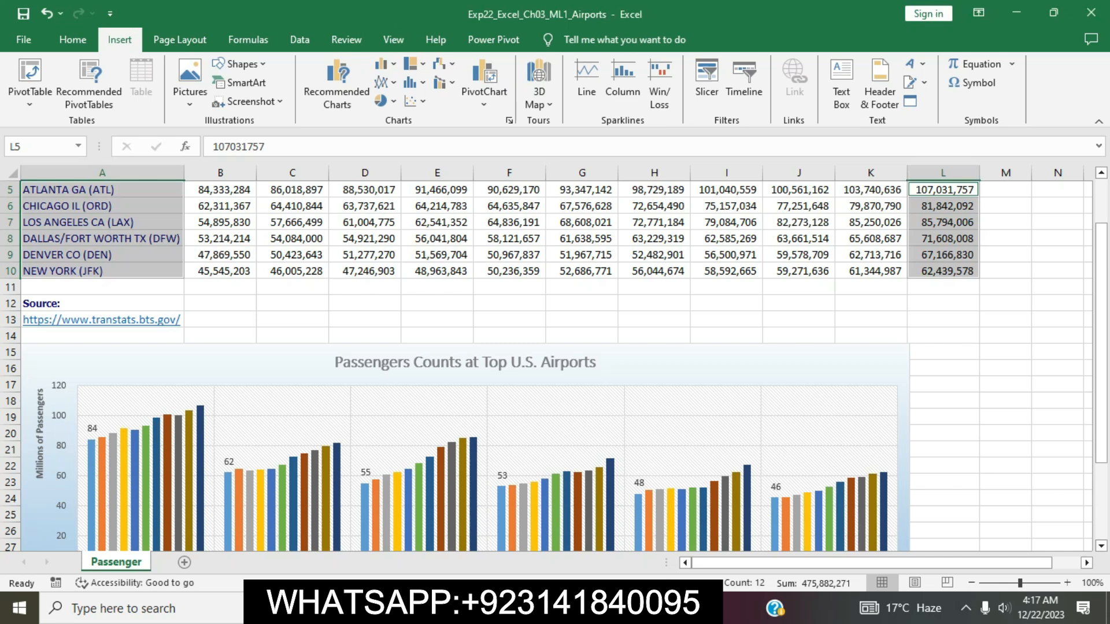
{"action": "left_click", "coordinate": [509, 121]}
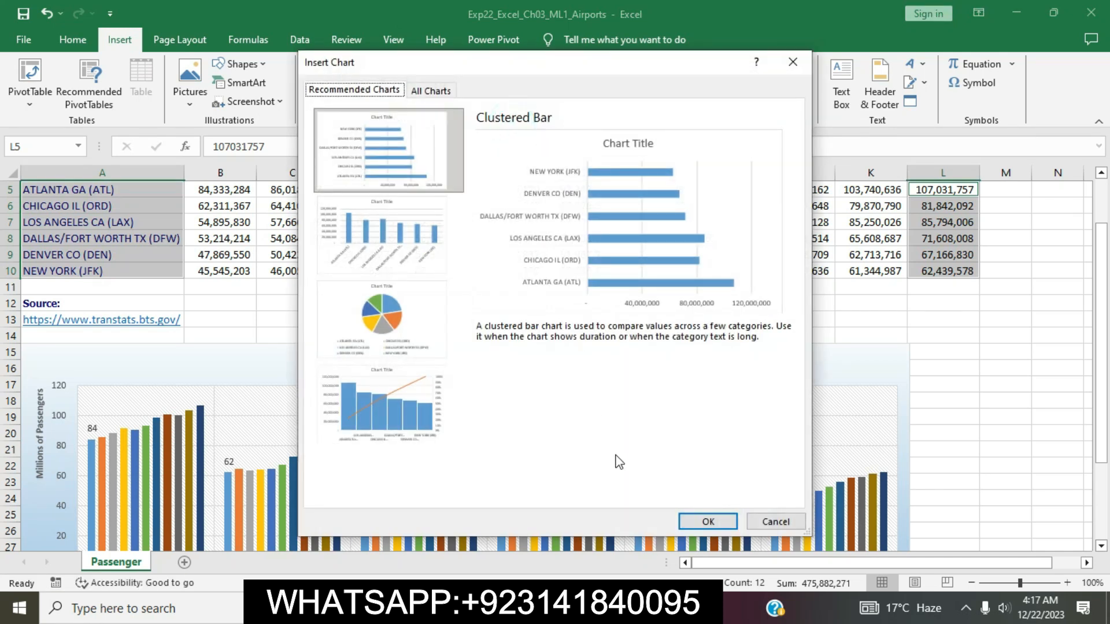
{"action": "left_click", "coordinate": [694, 524]}
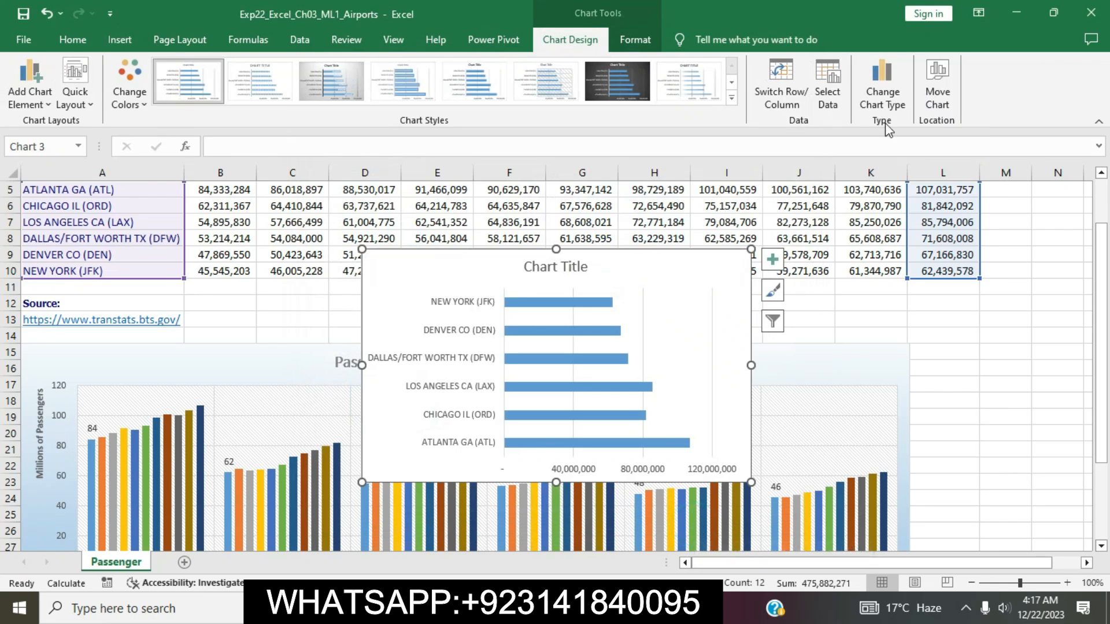
Move the clustered bar chart to a new chart sheet named Bar Chart.
{"action": "left_click", "coordinate": [937, 81]}
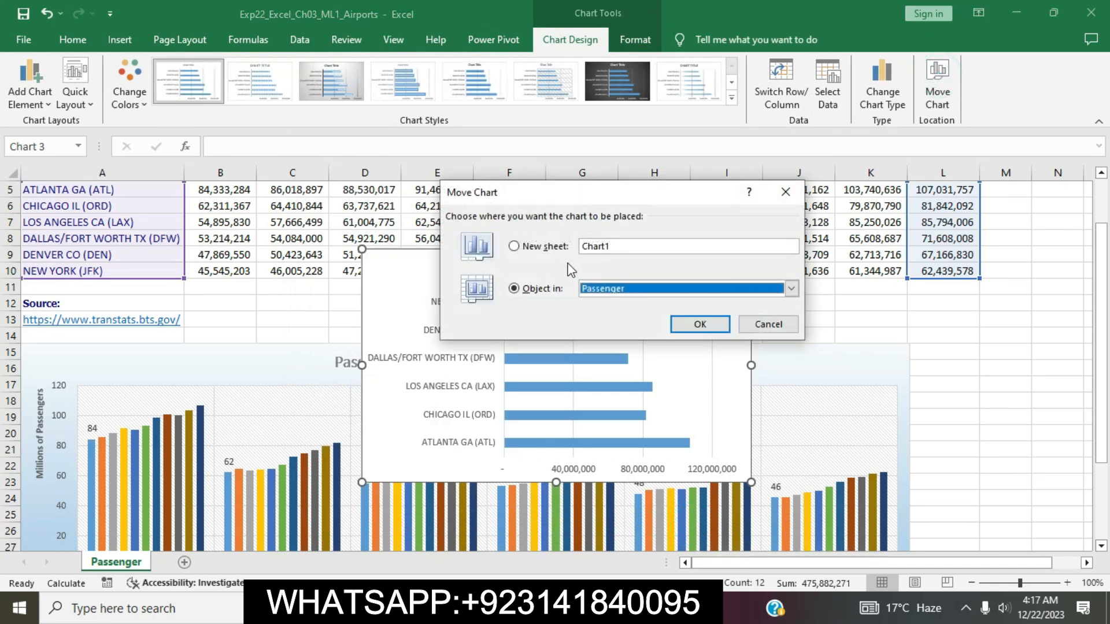
{"action": "left_click", "coordinate": [515, 248]}
{"action": "type", "text": "Bar Chart"}
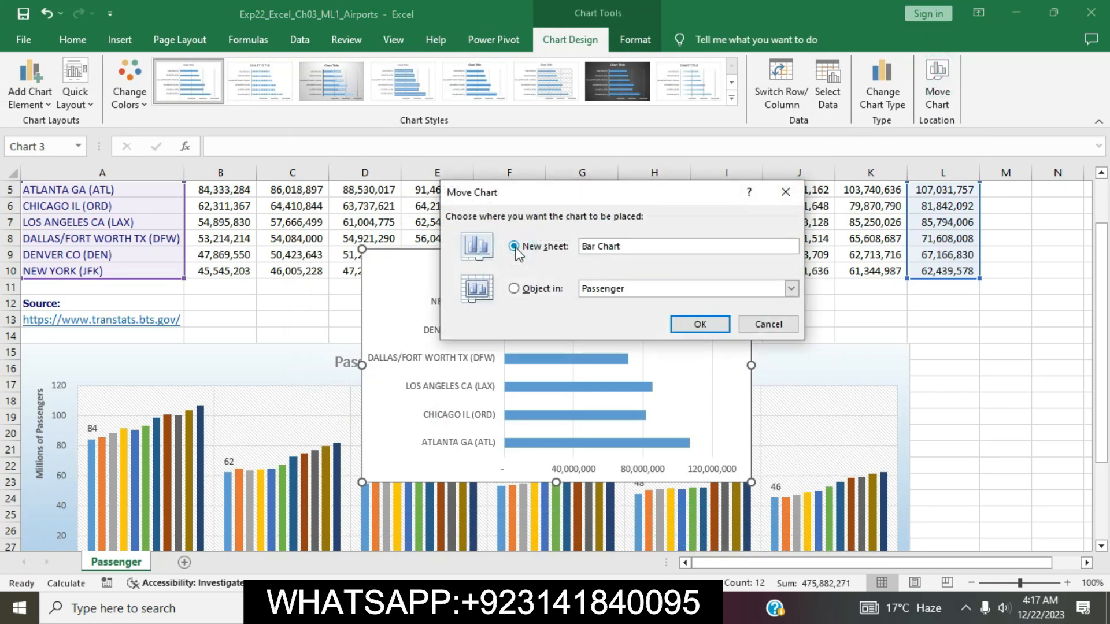
{"action": "left_click", "coordinate": [712, 324]}
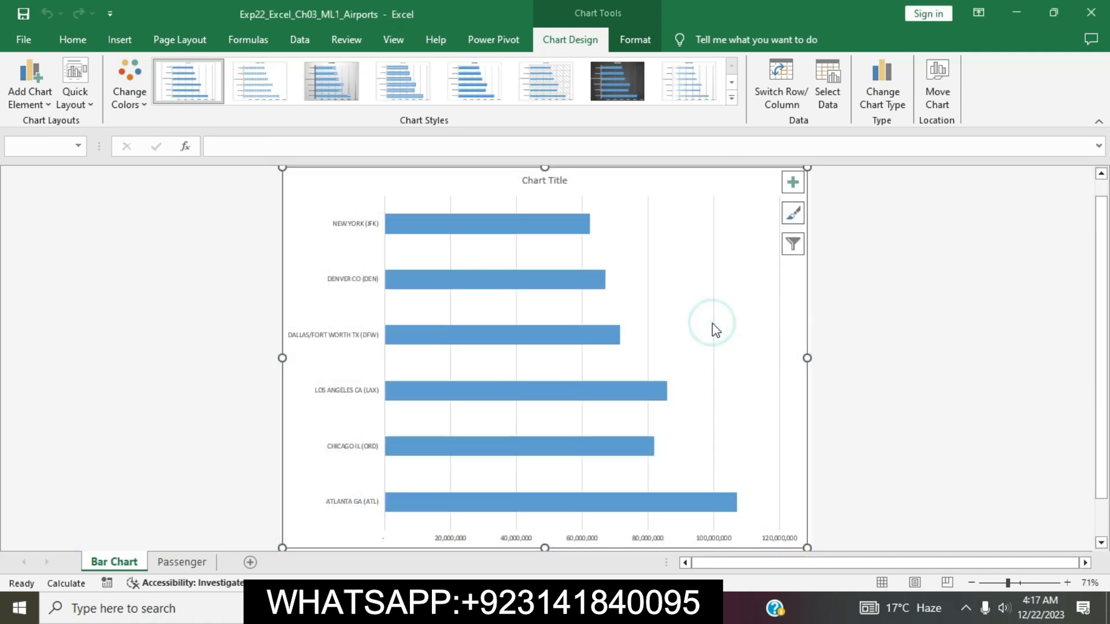
Switch to the Word instructions, remove the yellow highlight from the step 8 text, and highlight the step 9 text in yellow.
{"action": "key", "text": "alt+Tab"}
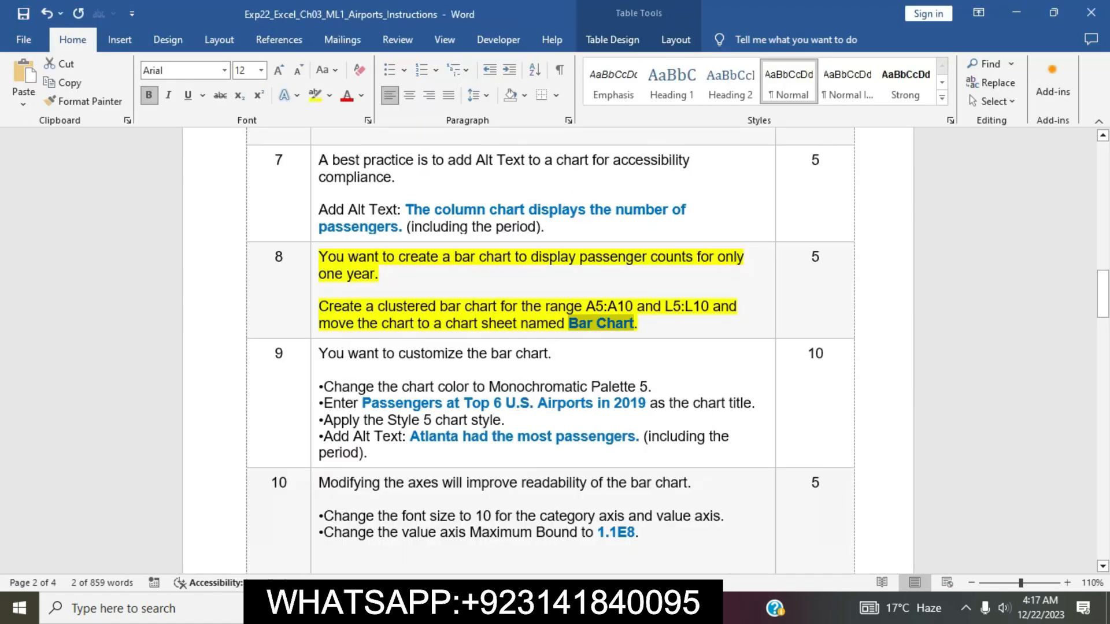
{"action": "left_click", "coordinate": [622, 325]}
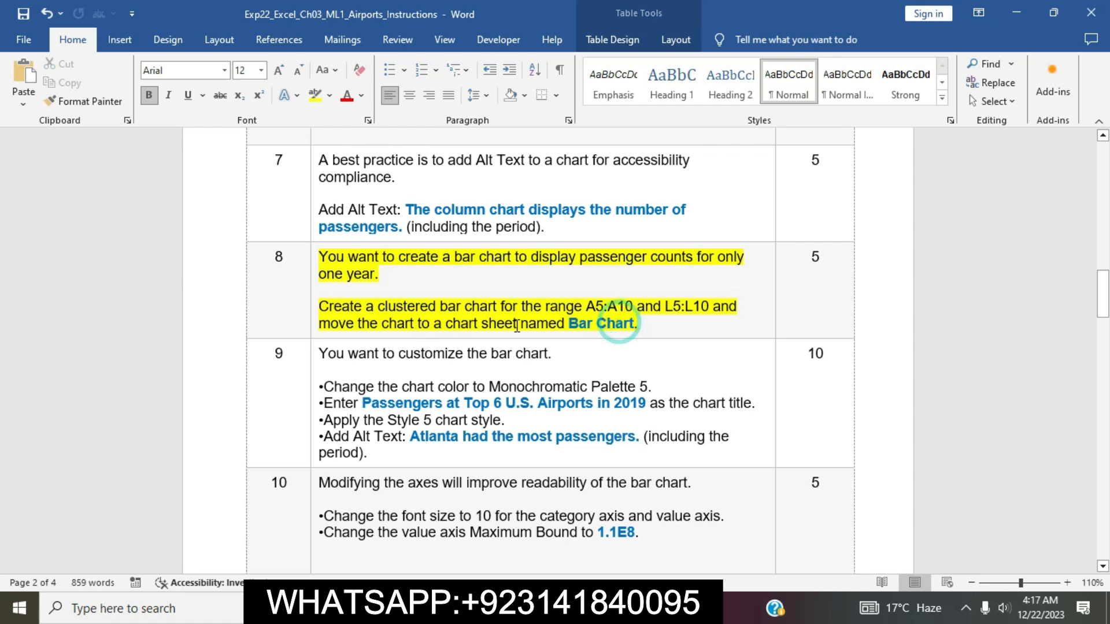
{"action": "left_click", "coordinate": [311, 254]}
{"action": "left_click", "coordinate": [381, 228]}
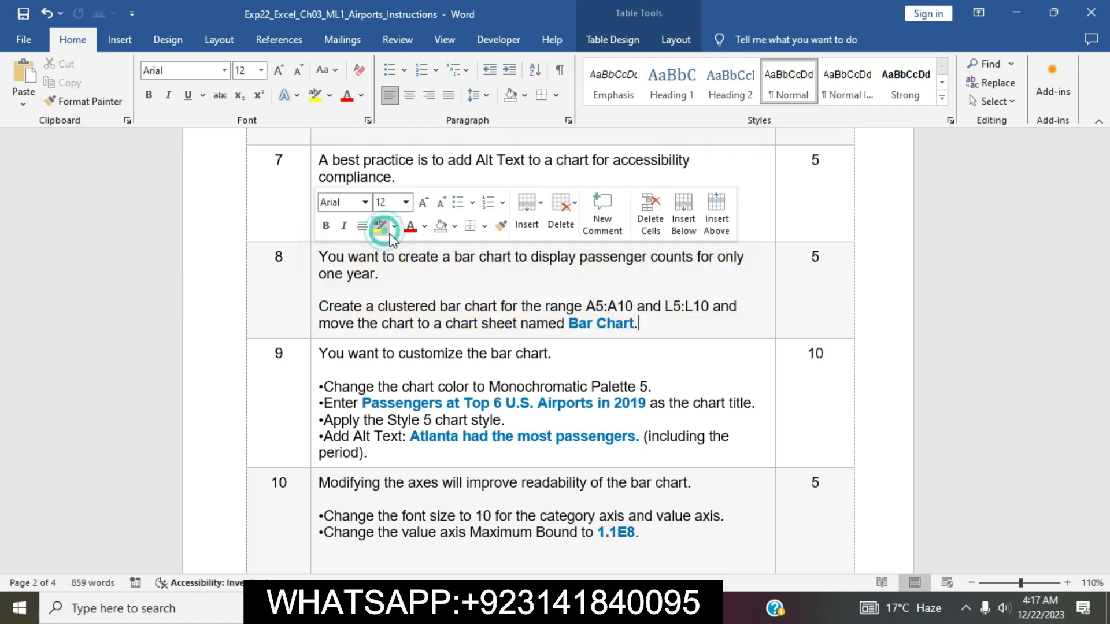
{"action": "scroll", "coordinate": [387, 298], "scroll_direction": "down", "scroll_amount": 3}
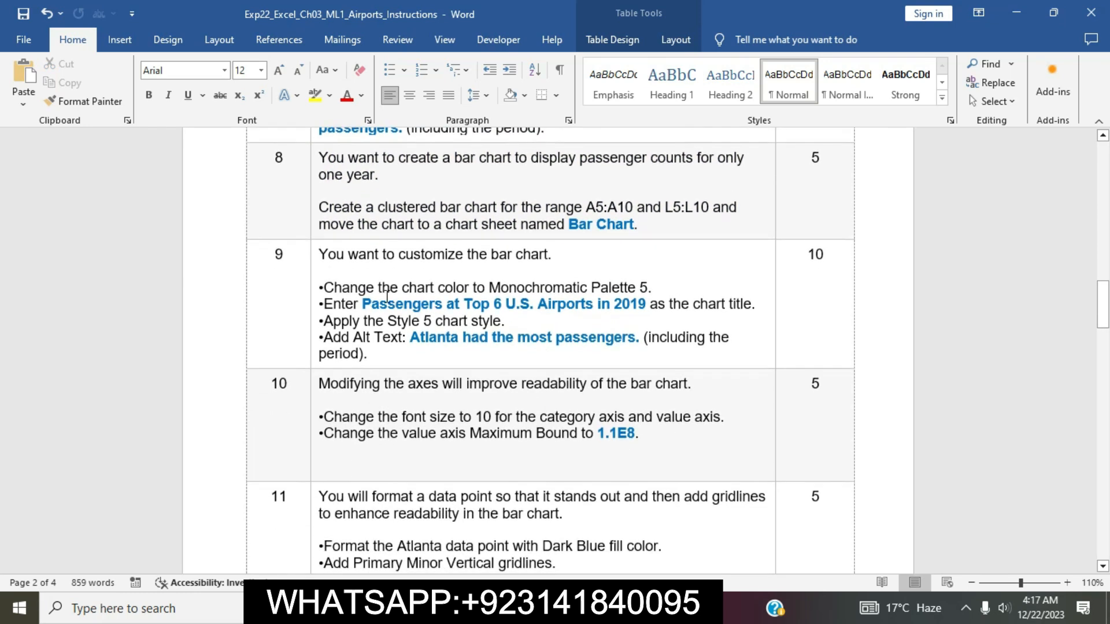
{"action": "left_click", "coordinate": [313, 260]}
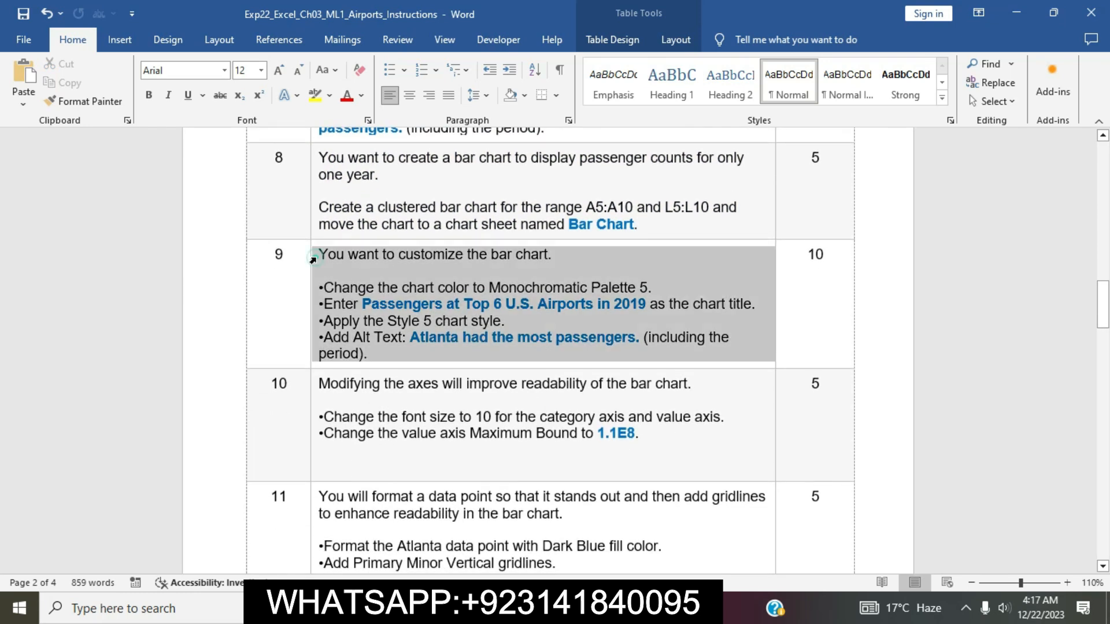
{"action": "left_click", "coordinate": [381, 229]}
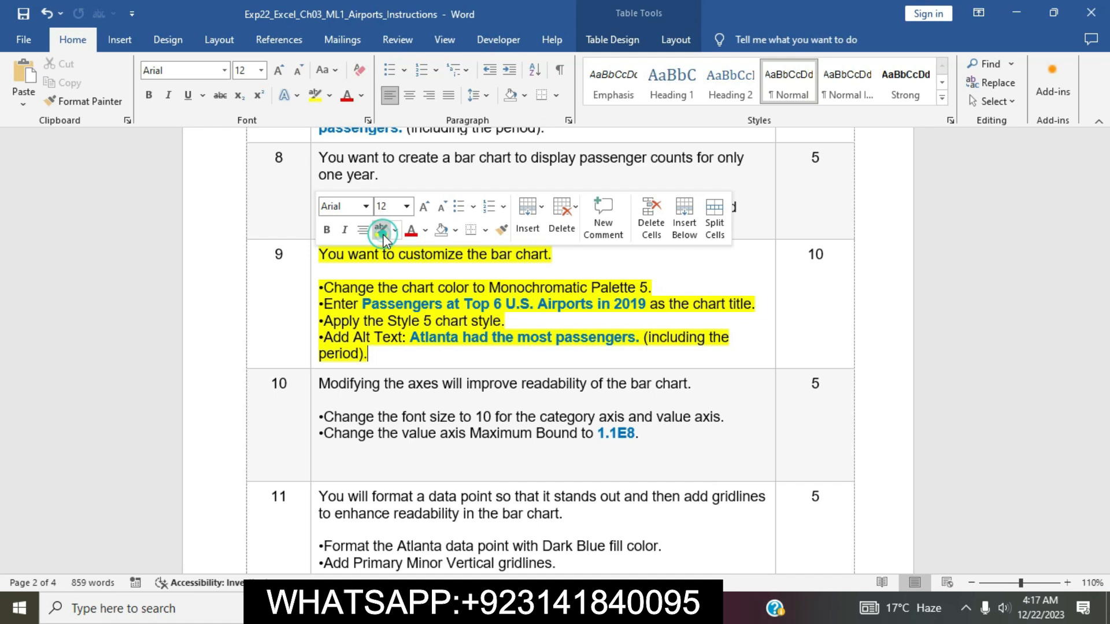
{"action": "left_click", "coordinate": [461, 313]}
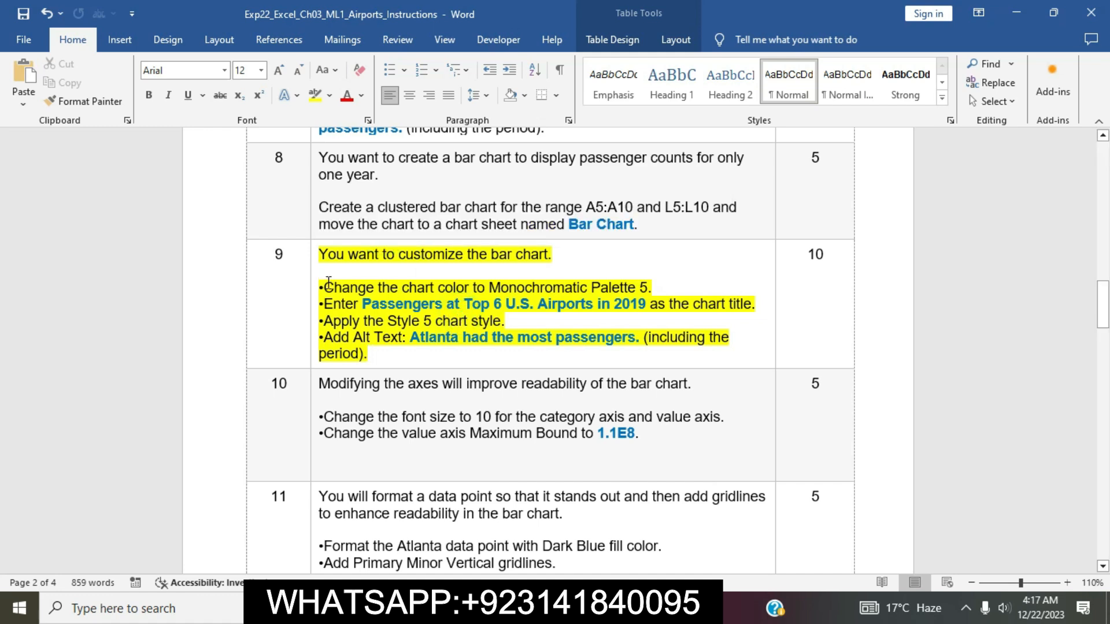
Select the chart color instruction in step 9, switch to Excel, and change the bar chart's colors to Monochromatic Palette 5.
{"action": "left_click_drag", "start_coordinate": [325, 286], "coordinate": [651, 288]}
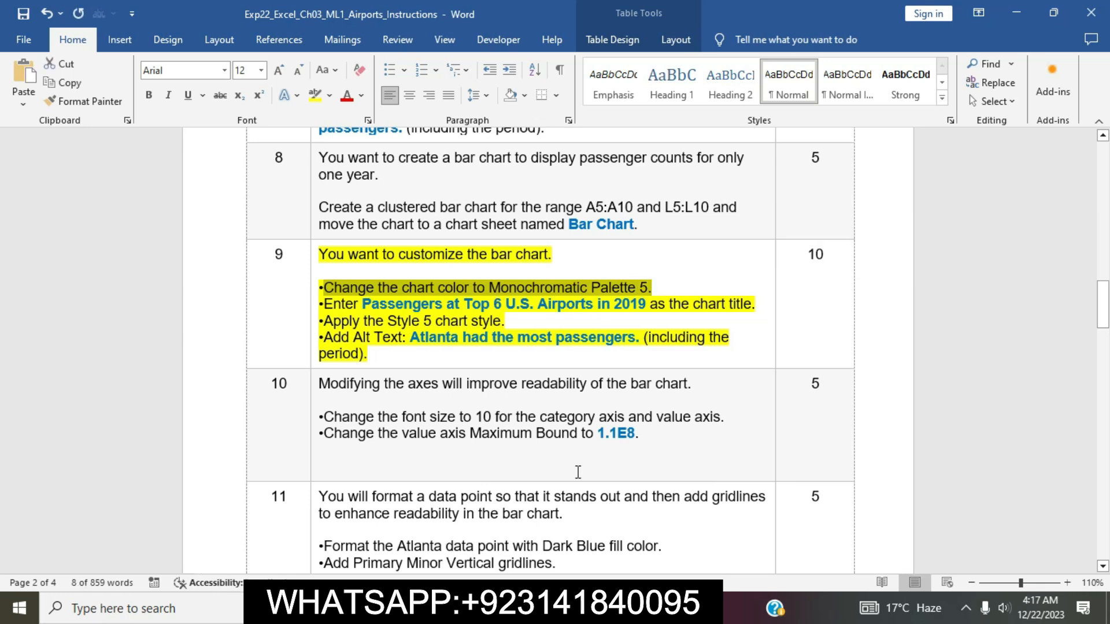
{"action": "key", "text": "alt+Tab"}
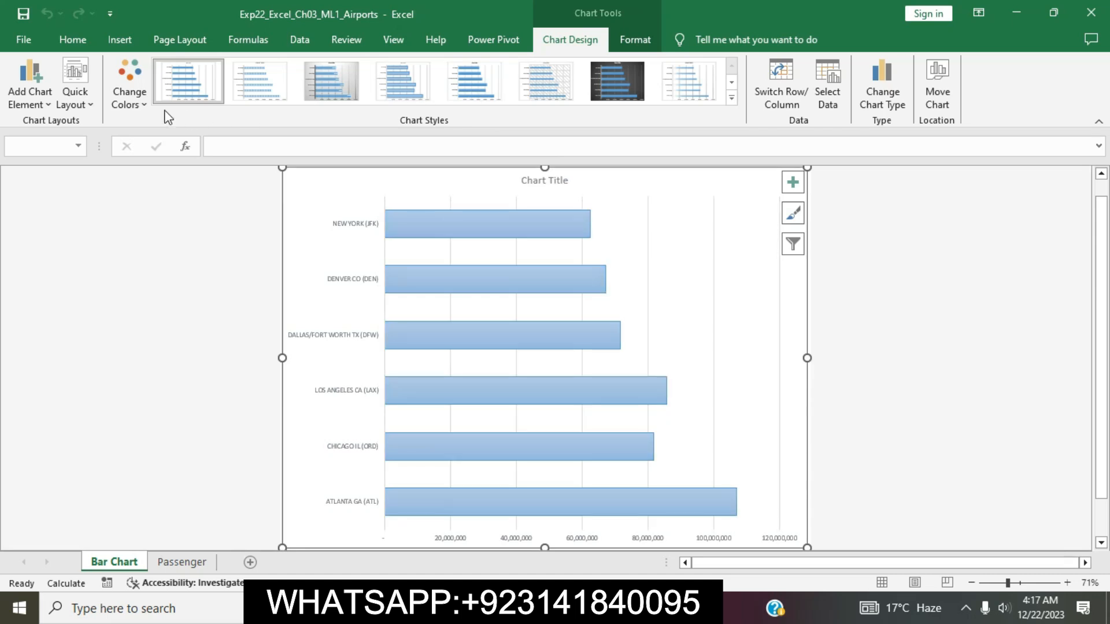
{"action": "left_click", "coordinate": [142, 103]}
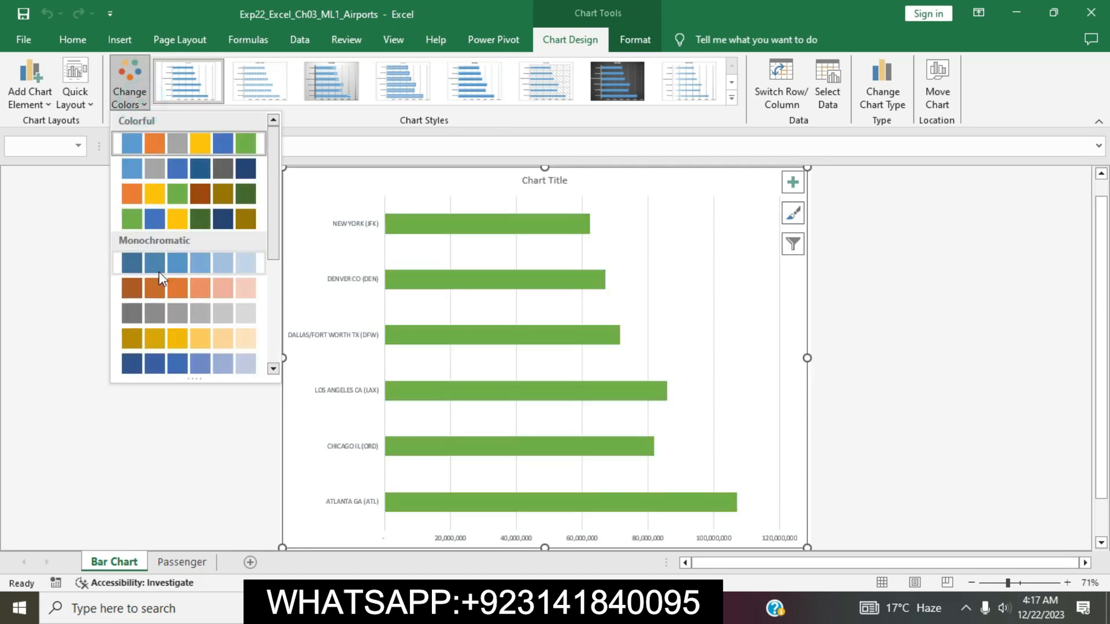
{"action": "left_click", "coordinate": [165, 370]}
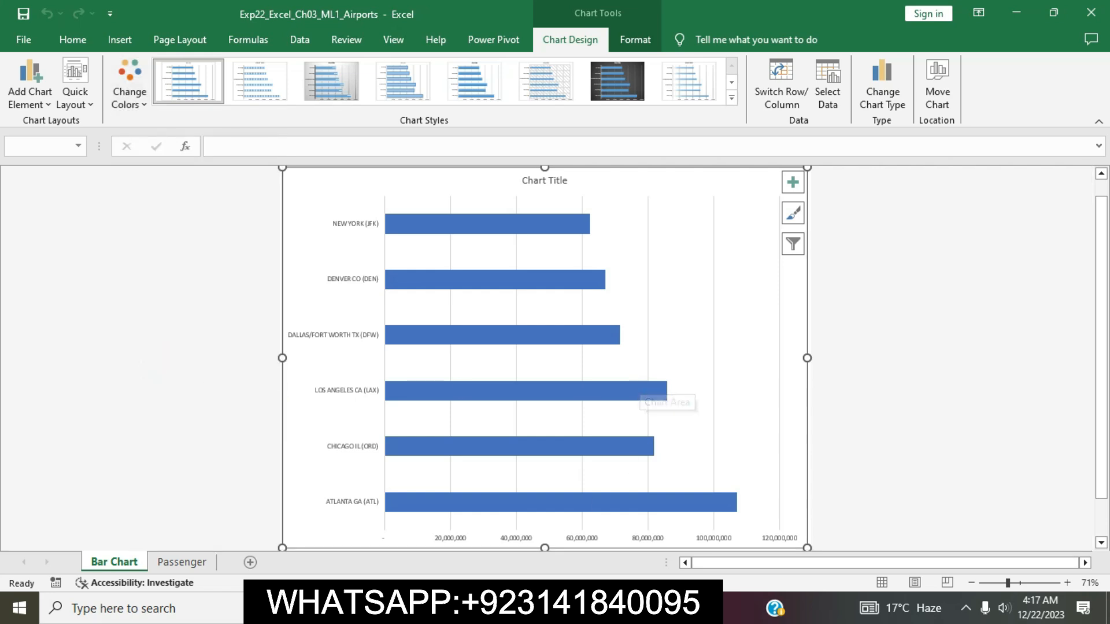
Copy the title text "Passengers at Top 6 U.S. Airports in 2019" from step 9 of the Word instructions and return to Excel.
{"action": "key", "text": "alt+Tab"}
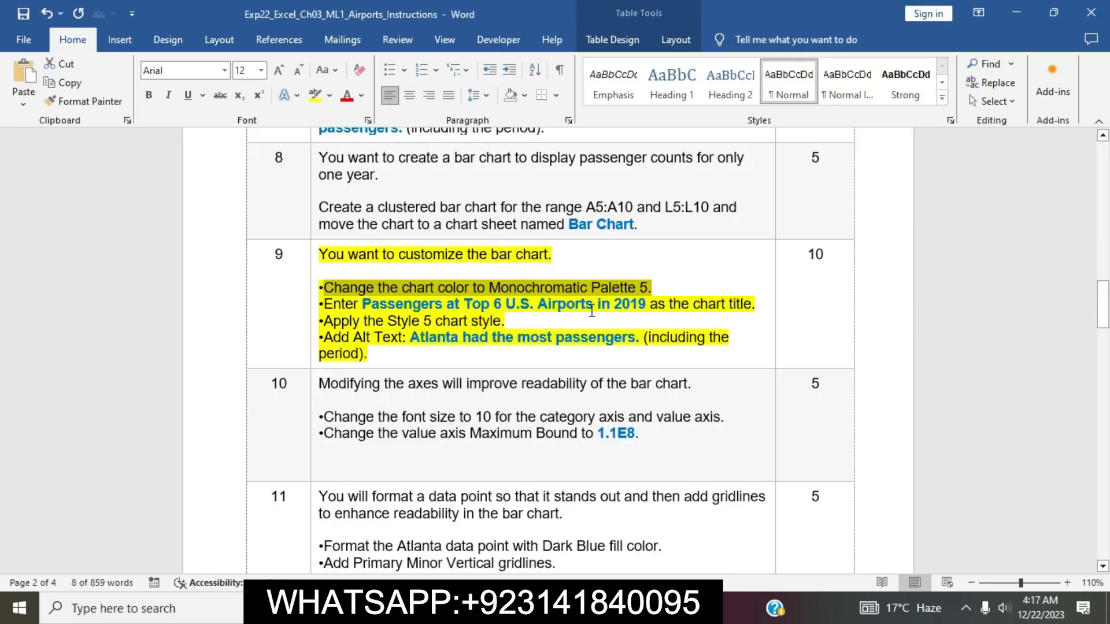
{"action": "left_click_drag", "start_coordinate": [363, 304], "coordinate": [629, 307]}
{"action": "key", "text": "ctrl+c"}
{"action": "key", "text": "alt+Tab"}
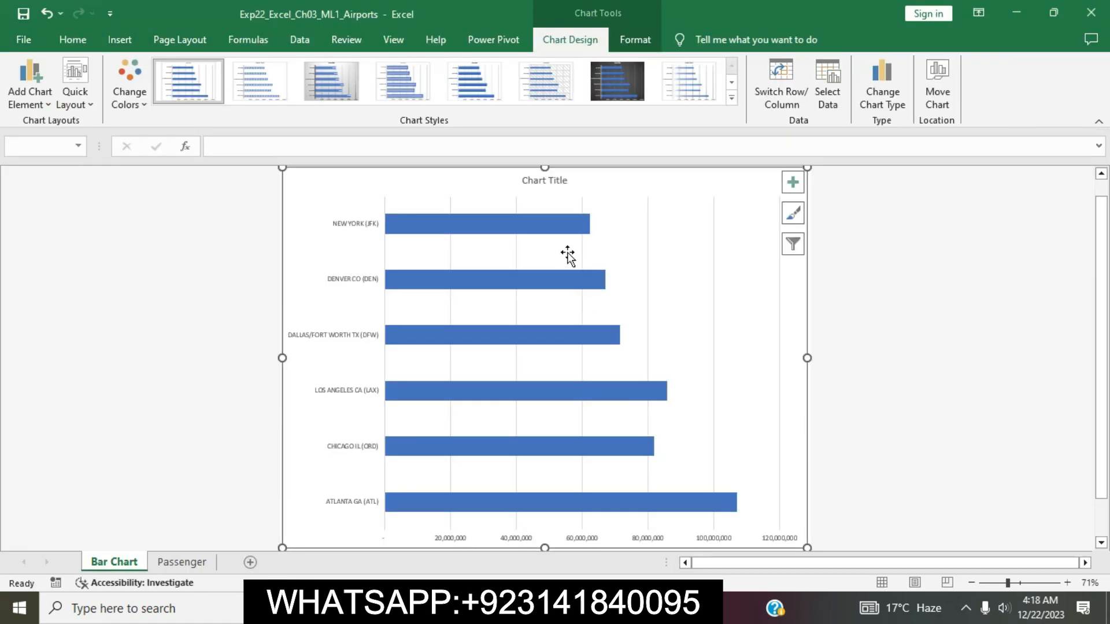
Replace the bar chart's placeholder title with the copied text "Passengers at Top 6 U.S. Airports in 2019".
{"action": "left_click", "coordinate": [545, 181]}
{"action": "left_click", "coordinate": [569, 180]}
{"action": "left_click", "coordinate": [569, 180]}
{"action": "key", "text": "ctrl+a"}
{"action": "key", "text": "BackSpace"}
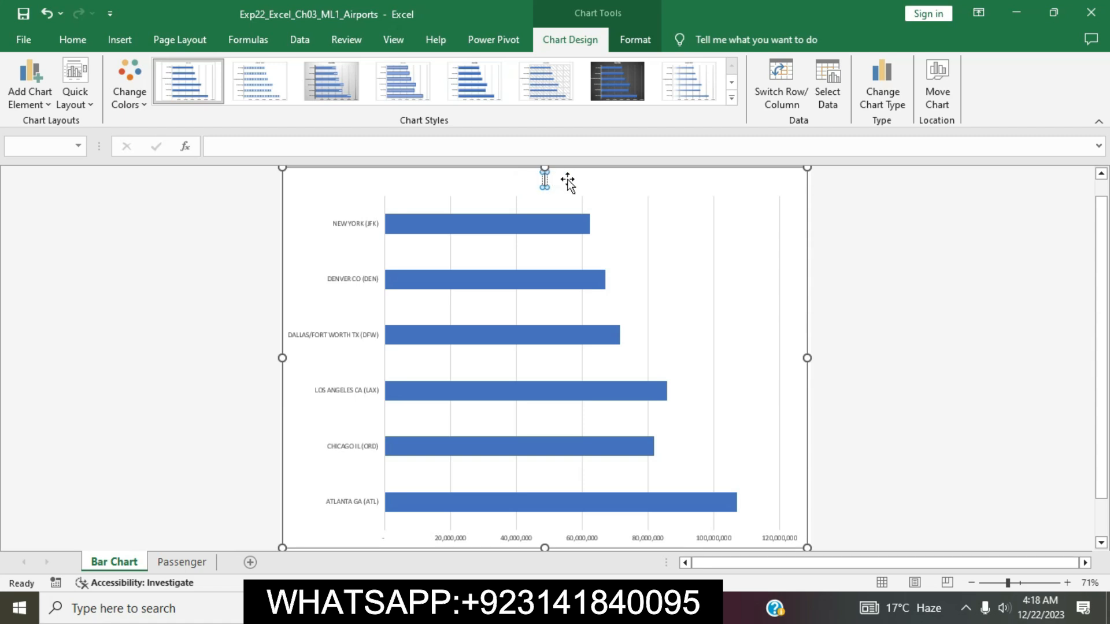
{"action": "key", "text": "ctrl+v"}
Select the chart style instruction in Word's step 9, switch back to Excel, and apply the Style 5 chart style to the bar chart.
{"action": "left_click", "coordinate": [487, 608]}
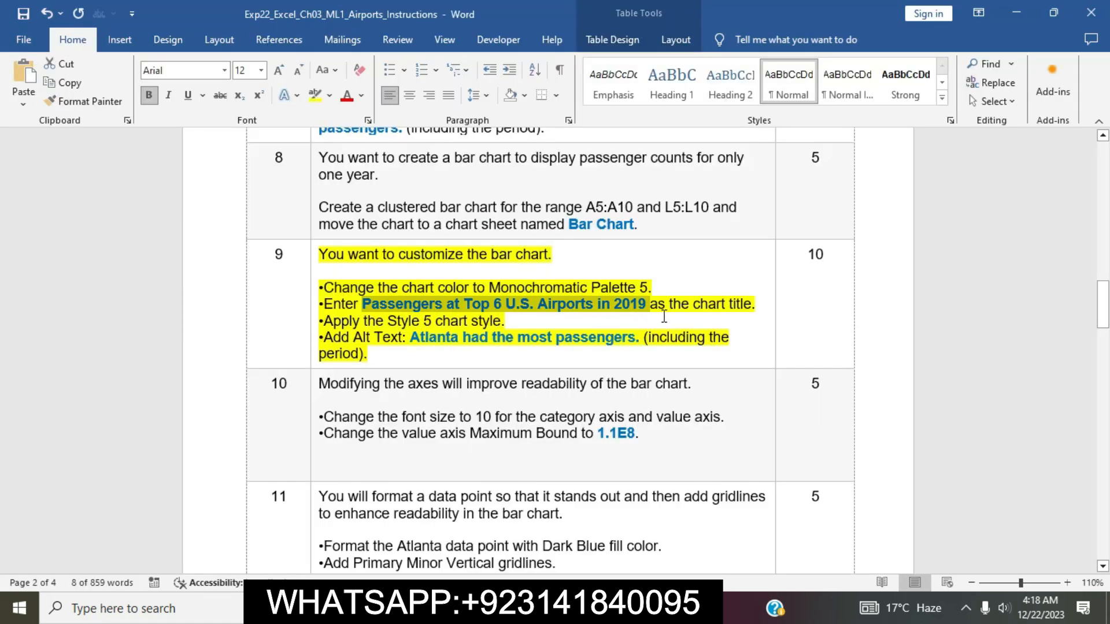
{"action": "left_click", "coordinate": [667, 316]}
{"action": "left_click", "coordinate": [325, 322], "text": "shift"}
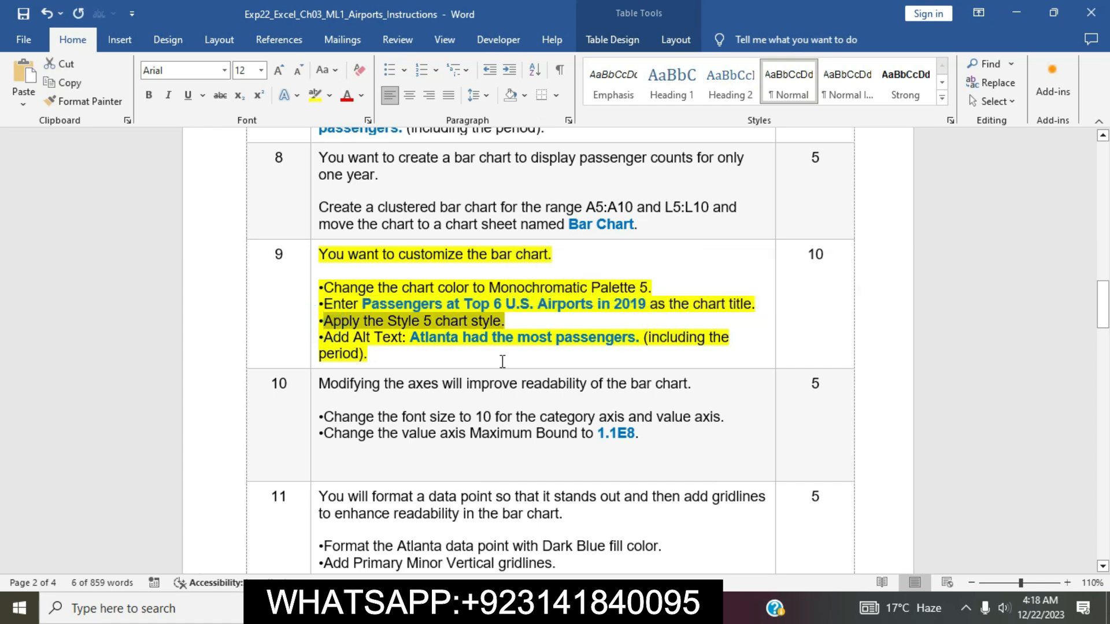
{"action": "key", "text": "alt+Tab"}
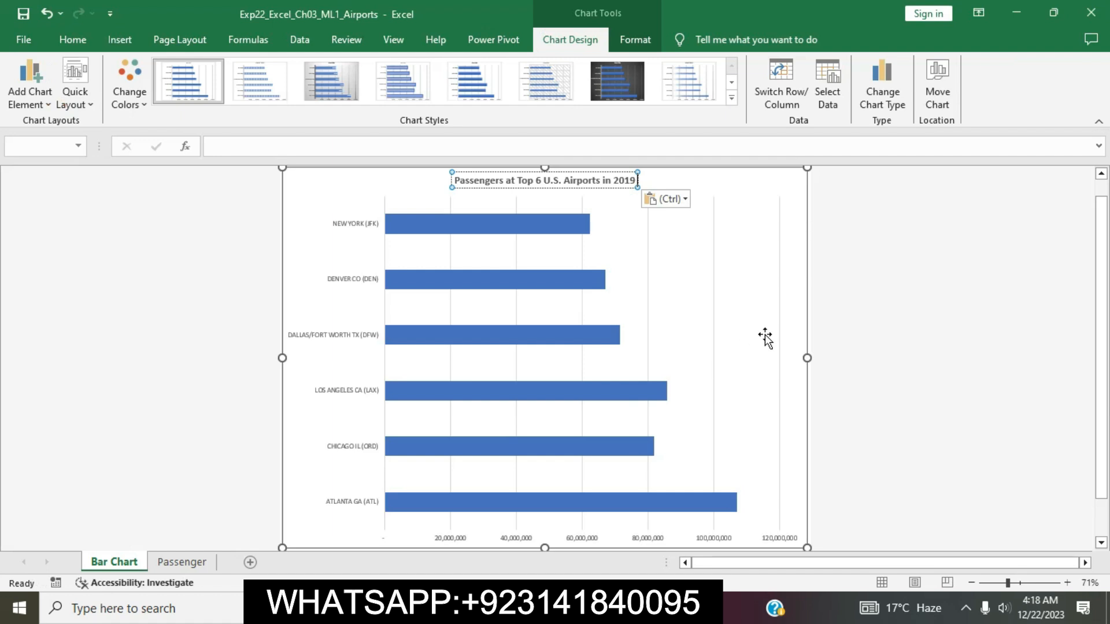
{"action": "left_click", "coordinate": [785, 181]}
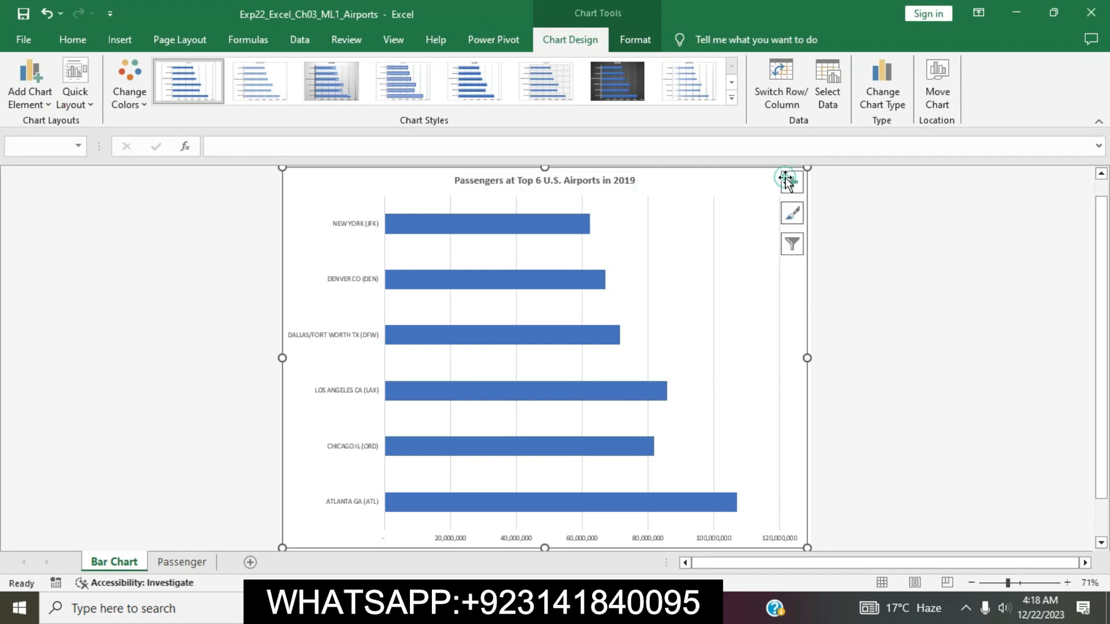
{"action": "left_click", "coordinate": [494, 86]}
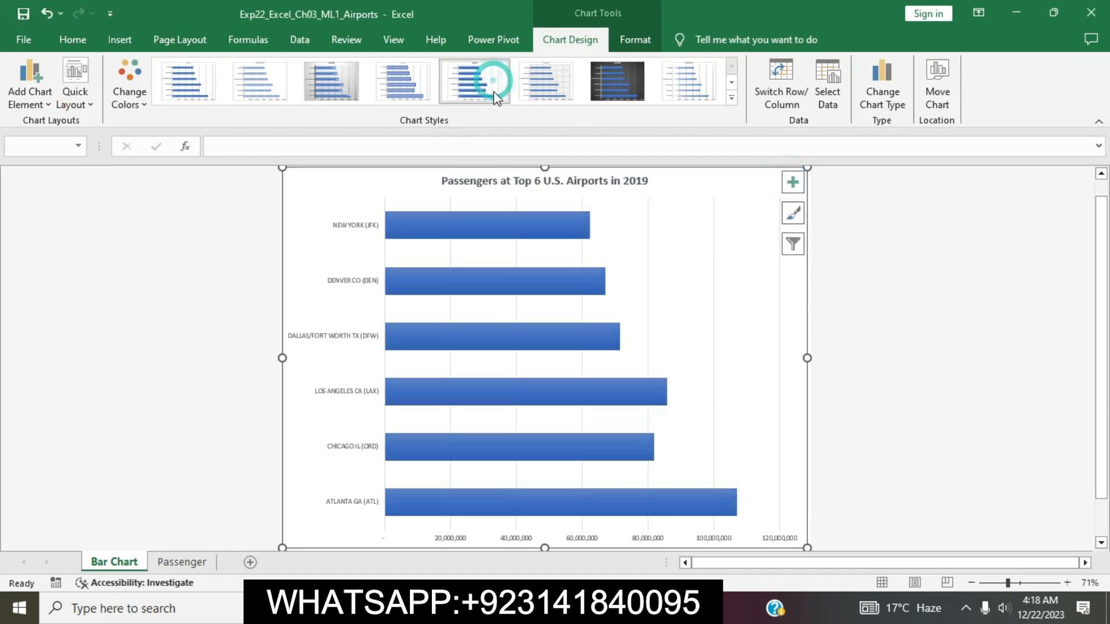
Copy "Atlanta had the most passengers." from step 9 of the Word instructions and add it as the bar chart's alt text in Excel.
{"action": "key", "text": "alt+Tab"}
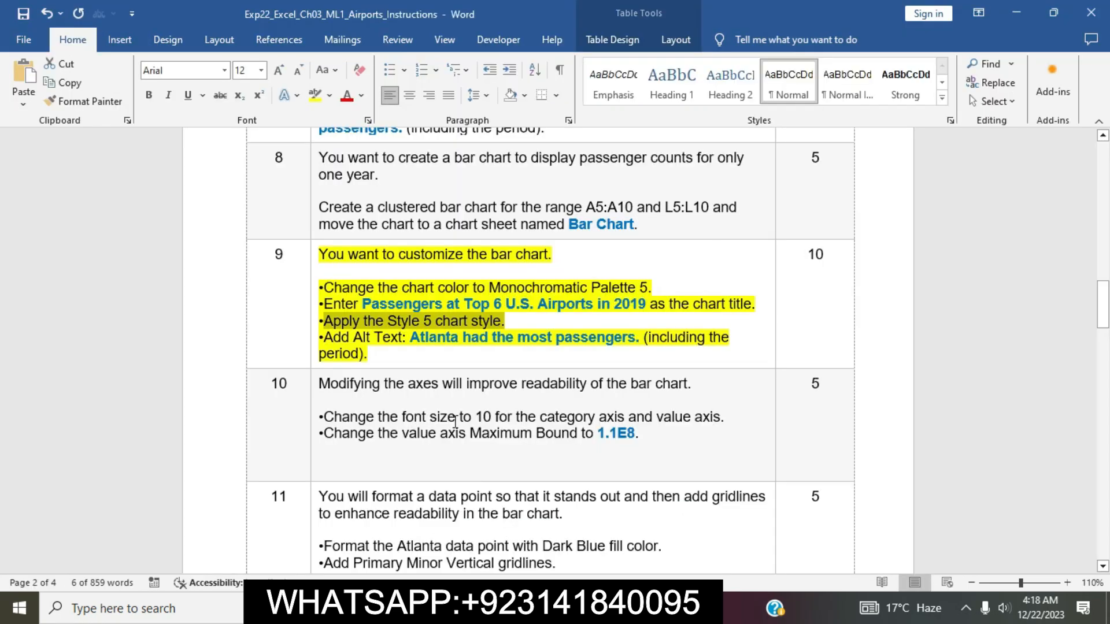
{"action": "left_click_drag", "start_coordinate": [414, 338], "coordinate": [642, 340]}
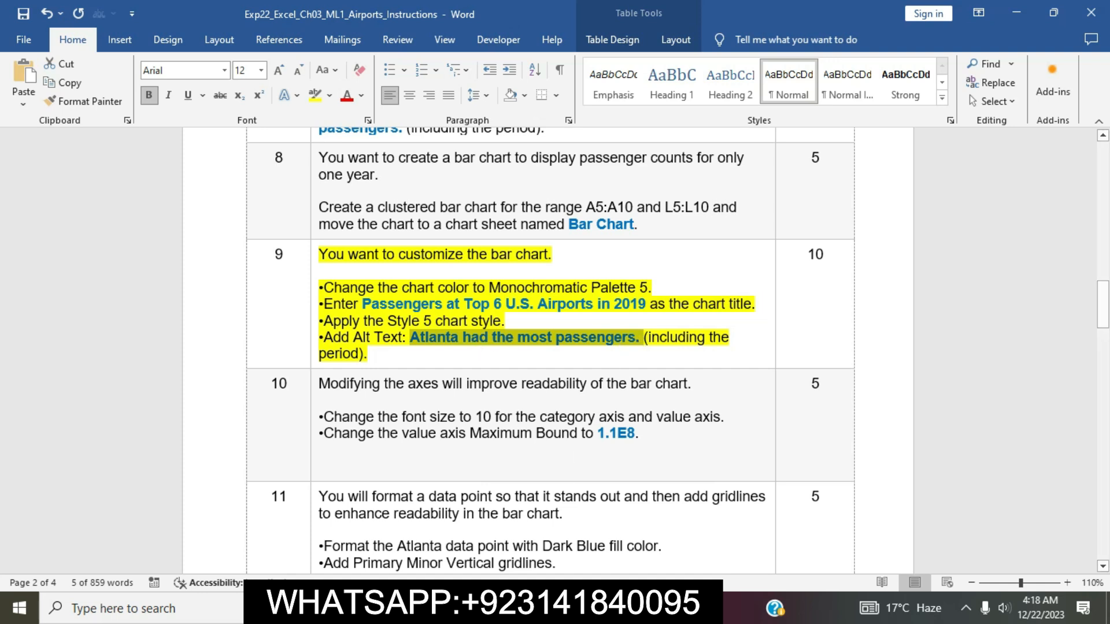
{"action": "key", "text": "alt+Tab"}
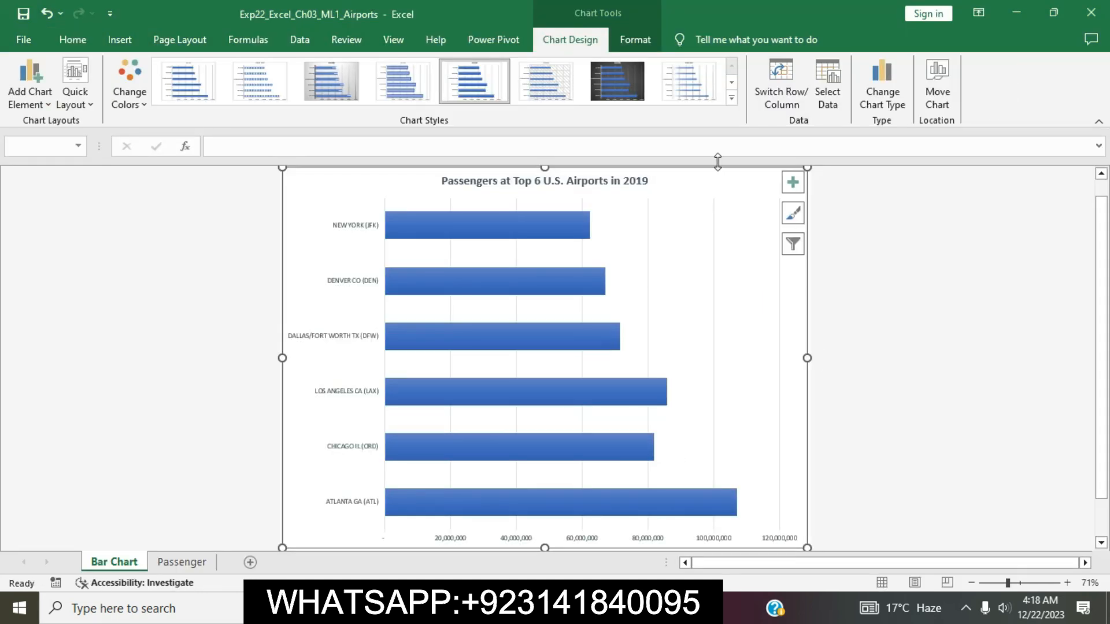
{"action": "right_click", "coordinate": [734, 176]}
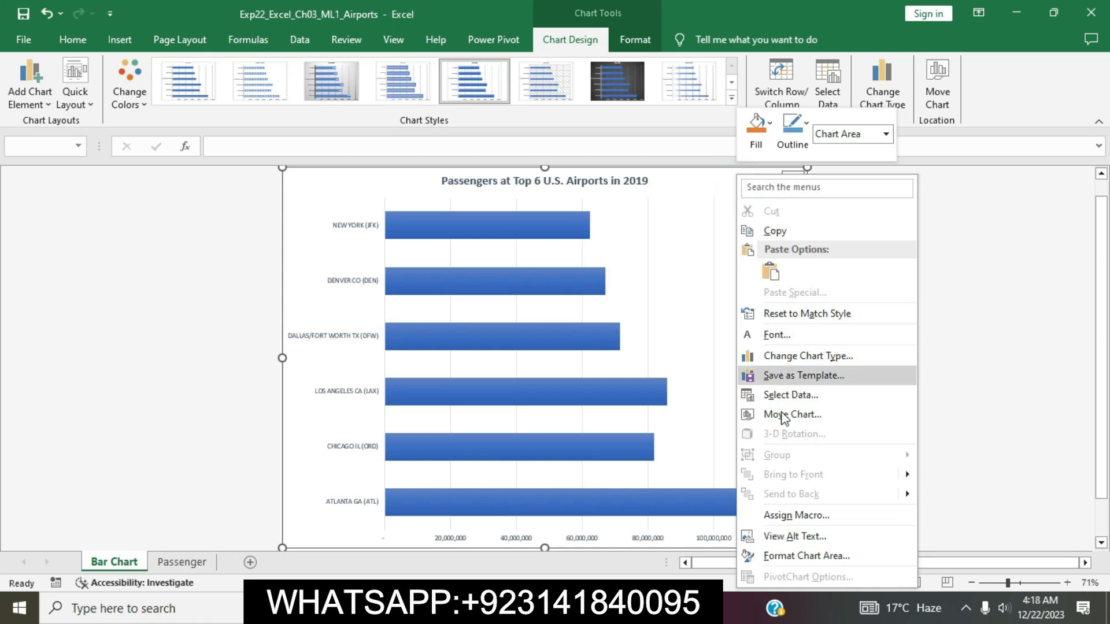
{"action": "left_click", "coordinate": [785, 537]}
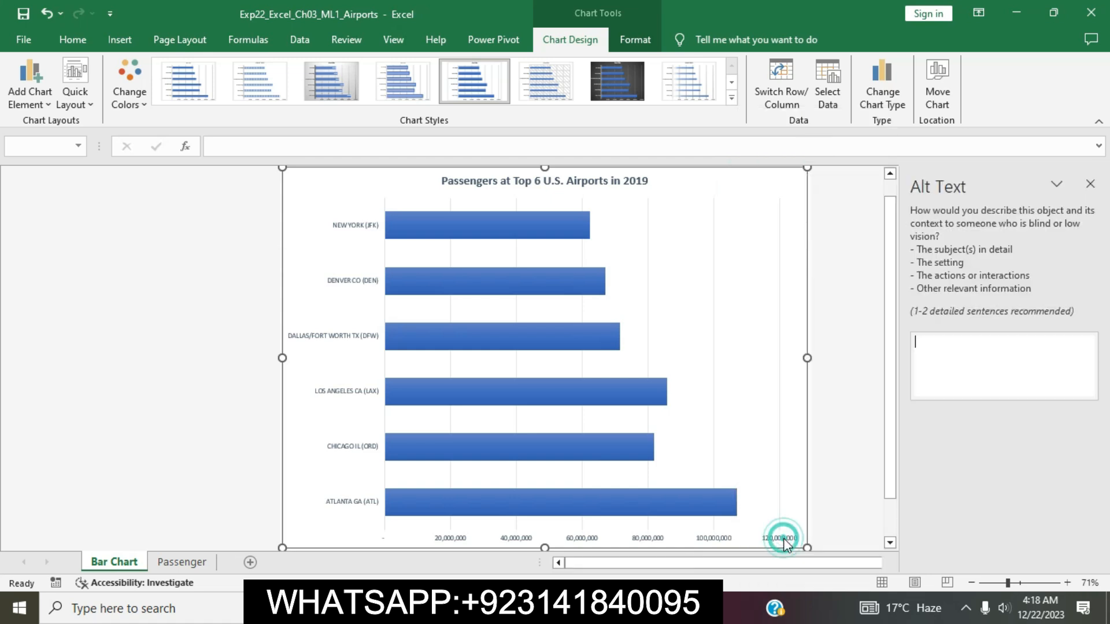
{"action": "key", "text": "ctrl+v"}
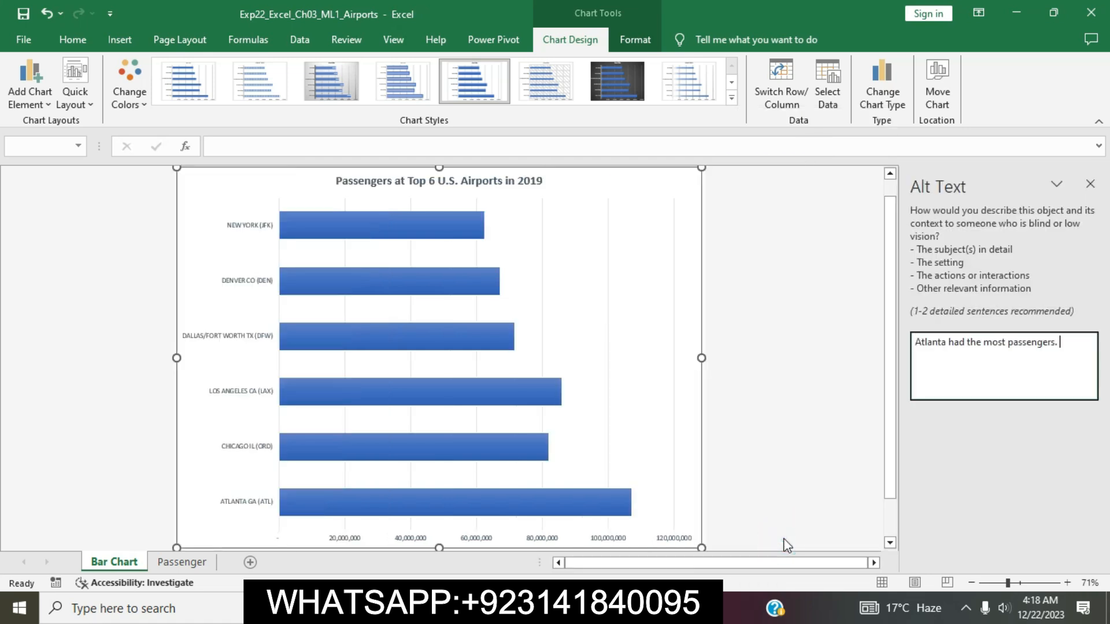
{"action": "left_click", "coordinate": [767, 446]}
Switch to the Word instructions, remove the yellow highlight from the step 9 text, and highlight the step 10 text in yellow.
{"action": "key", "text": "alt+Tab"}
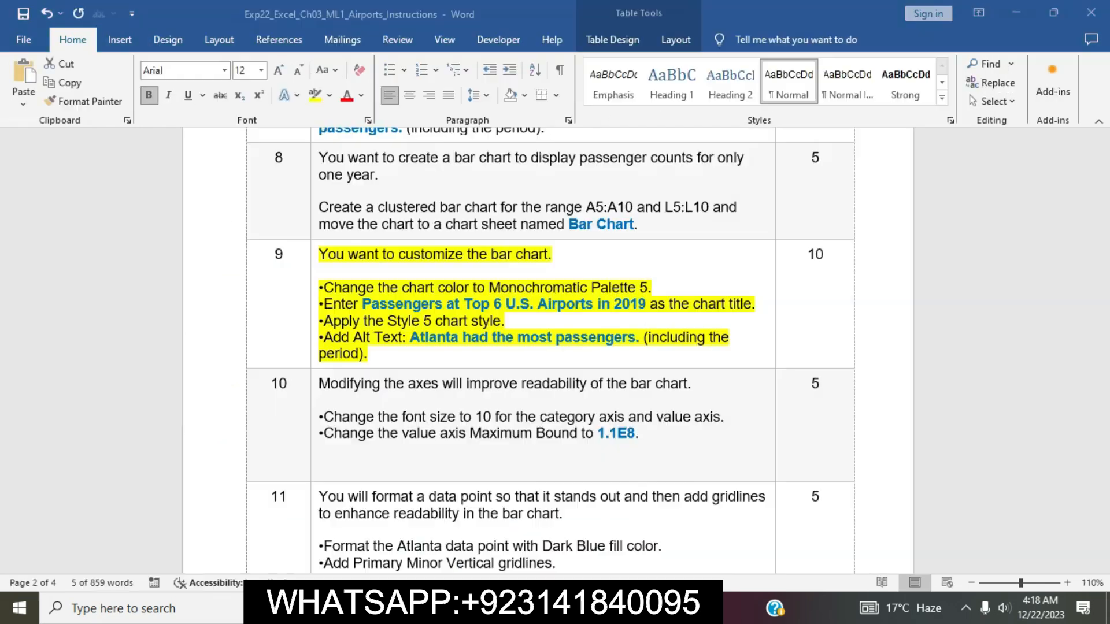
{"action": "left_click", "coordinate": [542, 346]}
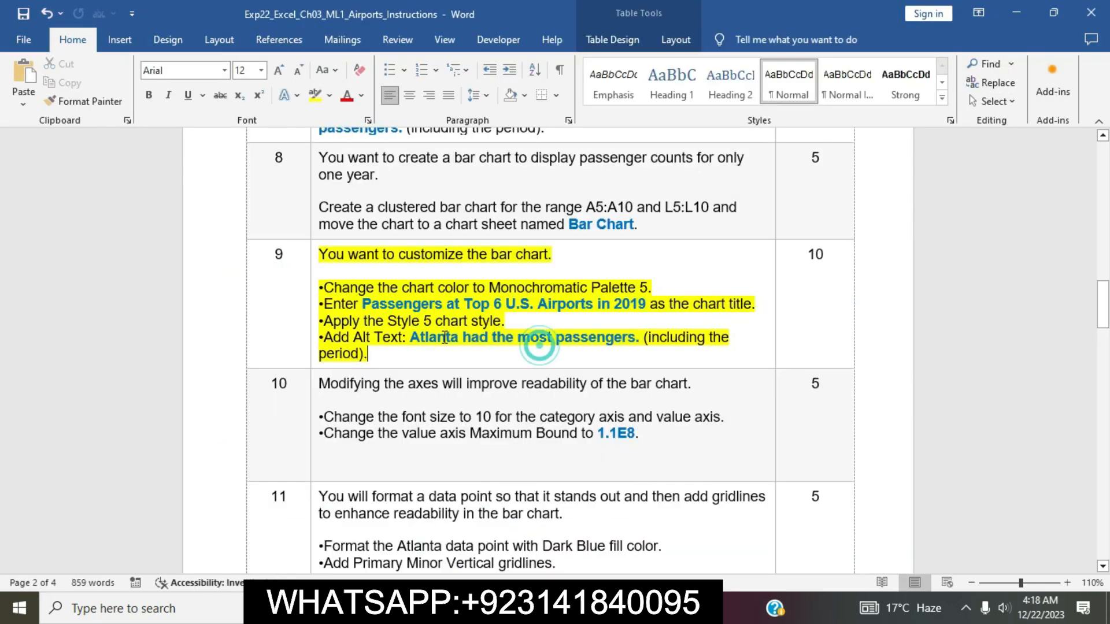
{"action": "left_click", "coordinate": [311, 258]}
{"action": "left_click", "coordinate": [381, 237]}
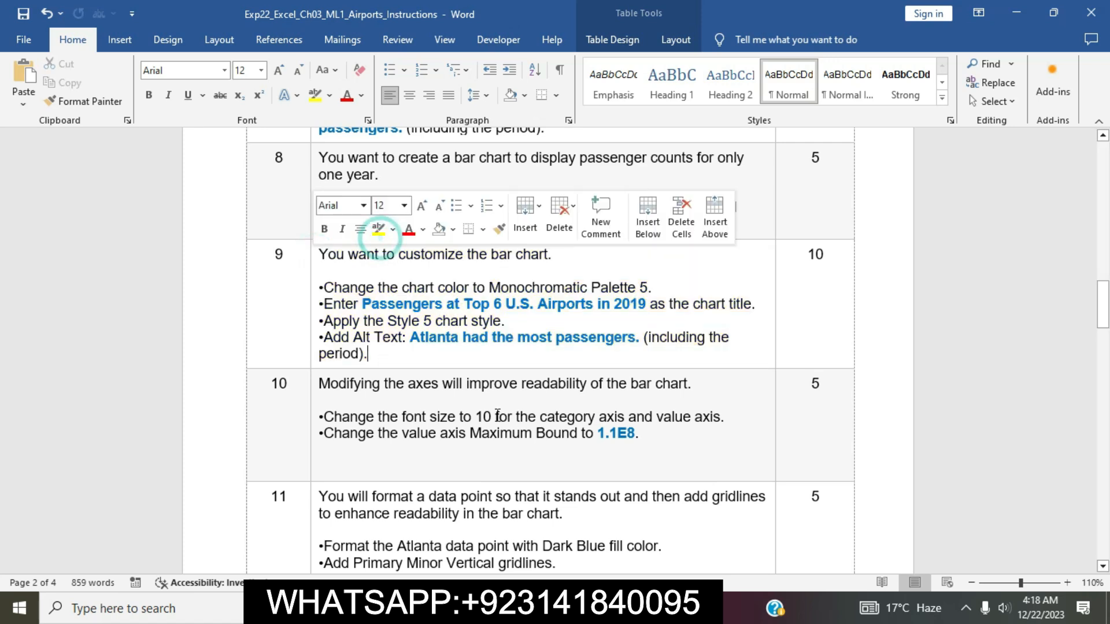
{"action": "scroll", "coordinate": [496, 419], "scroll_direction": "down", "scroll_amount": 3}
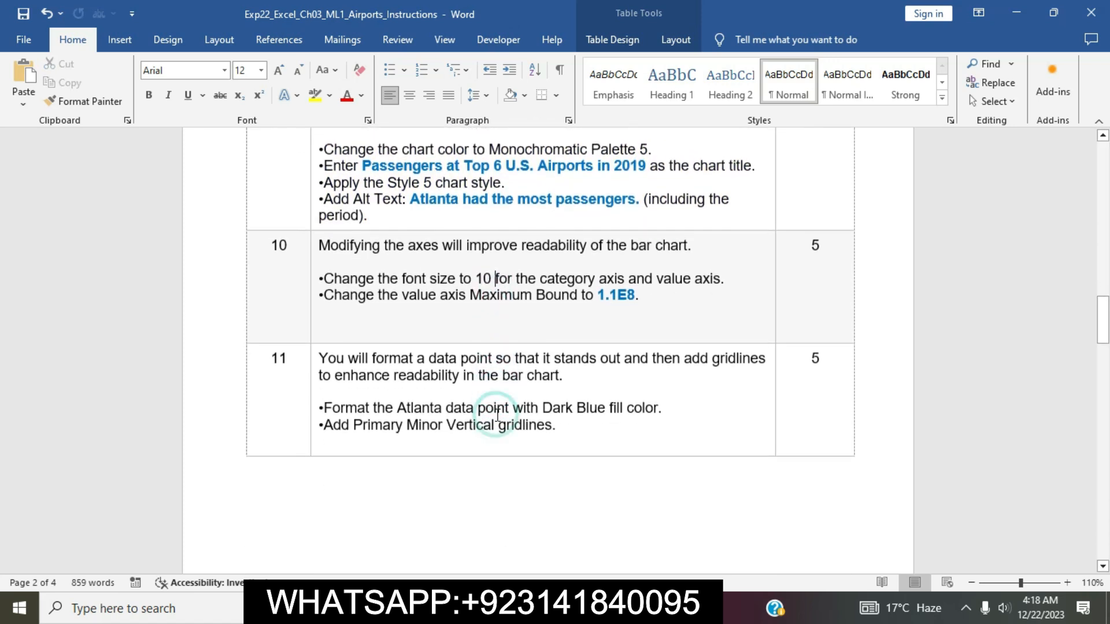
{"action": "left_click", "coordinate": [314, 250]}
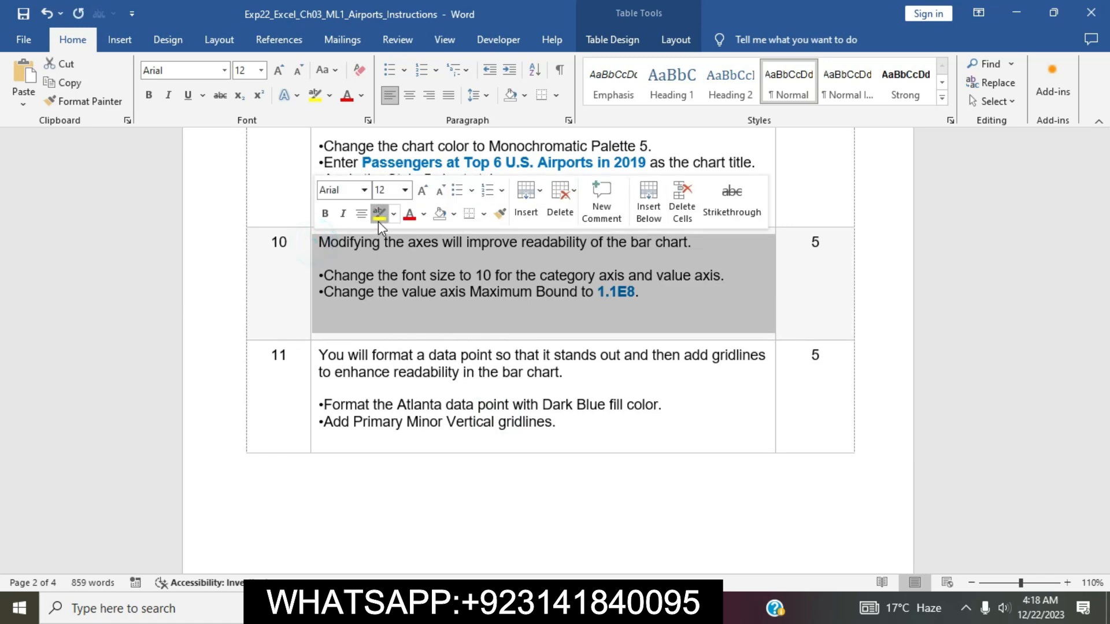
{"action": "left_click", "coordinate": [378, 221]}
{"action": "left_click_drag", "start_coordinate": [327, 274], "coordinate": [624, 297]}
{"action": "left_click", "coordinate": [624, 297]}
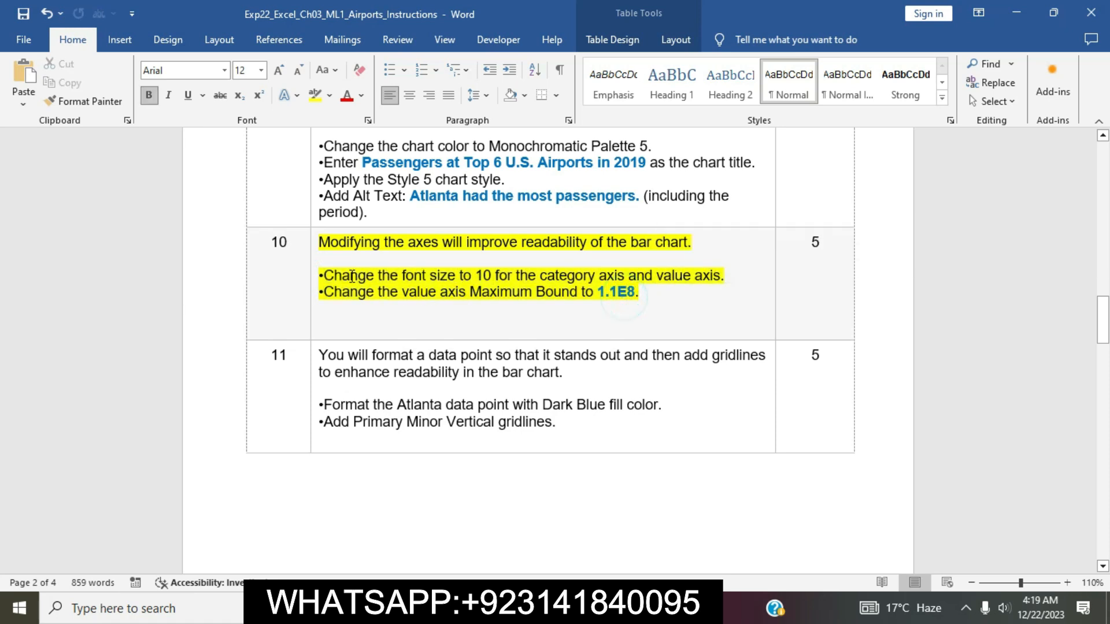
Select the axis font size instruction in step 10, switch to Excel, and set the bar chart's category axis font size to 11.
{"action": "left_click_drag", "start_coordinate": [326, 271], "coordinate": [723, 276]}
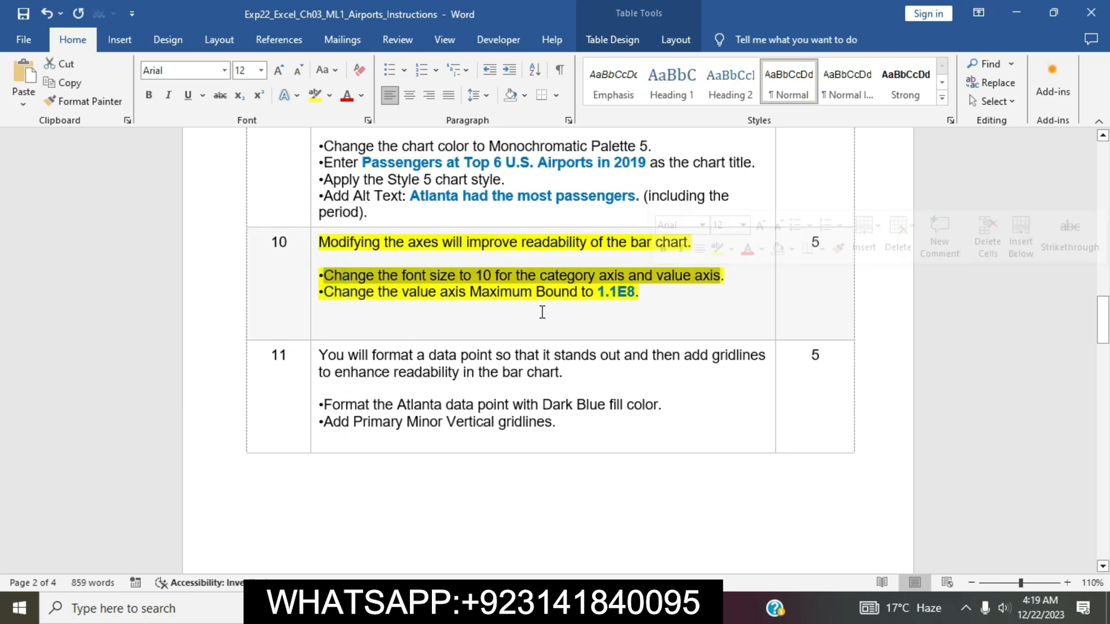
{"action": "key", "text": "alt+Tab"}
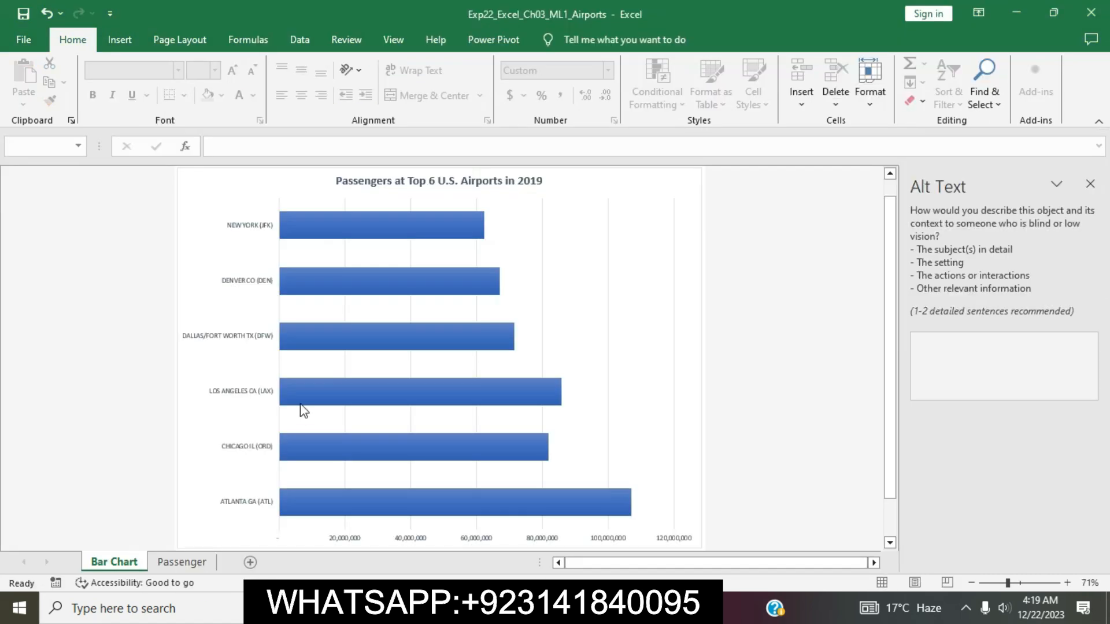
{"action": "left_click", "coordinate": [242, 334]}
{"action": "left_click", "coordinate": [215, 75]}
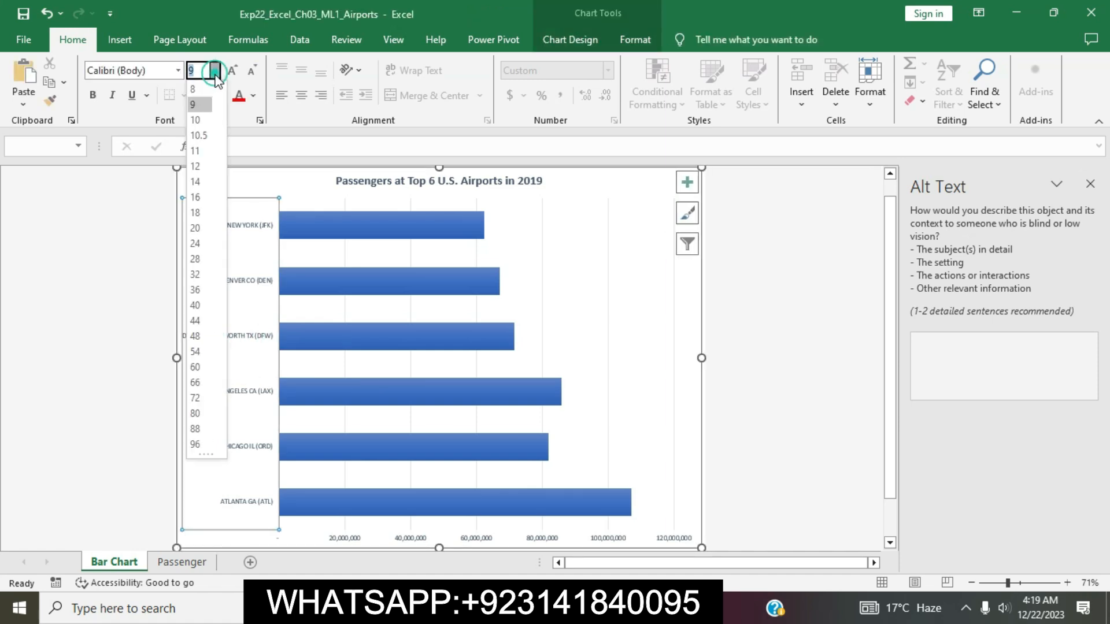
{"action": "left_click", "coordinate": [194, 155]}
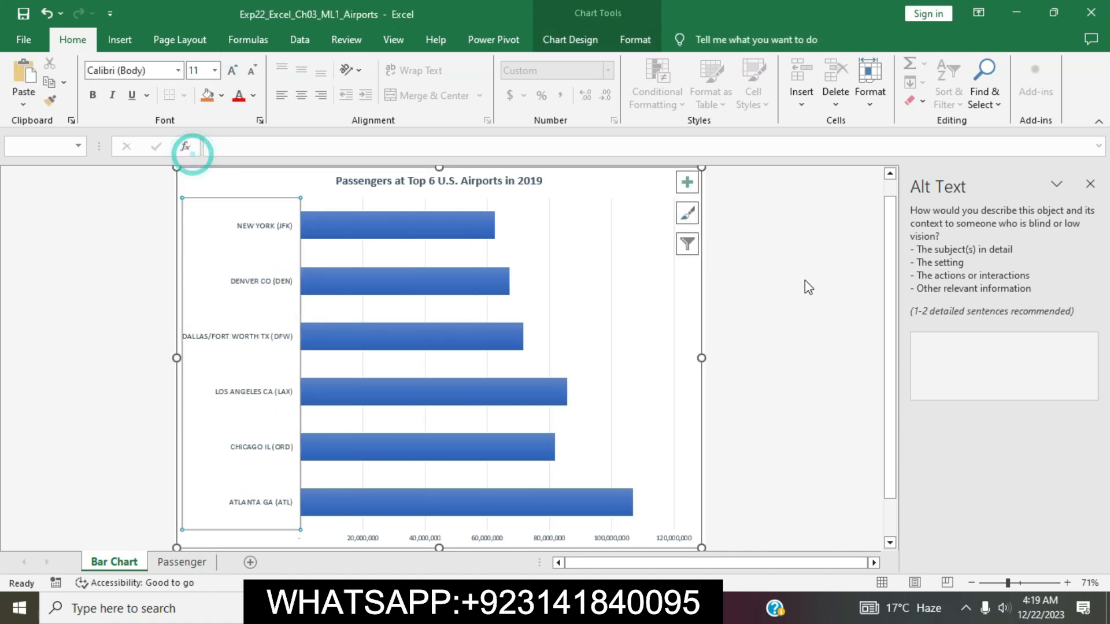
Set the font size of the bar chart's value axis to 11.
{"action": "scroll", "coordinate": [837, 318], "scroll_direction": "down", "scroll_amount": 2}
{"action": "left_click", "coordinate": [618, 495]}
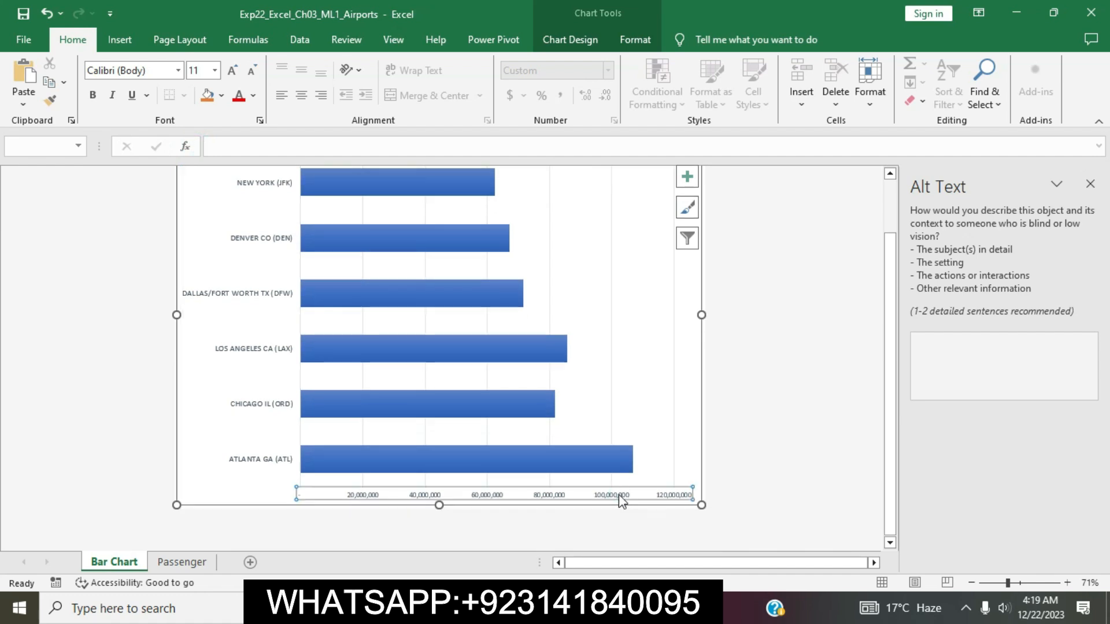
{"action": "left_click", "coordinate": [215, 76]}
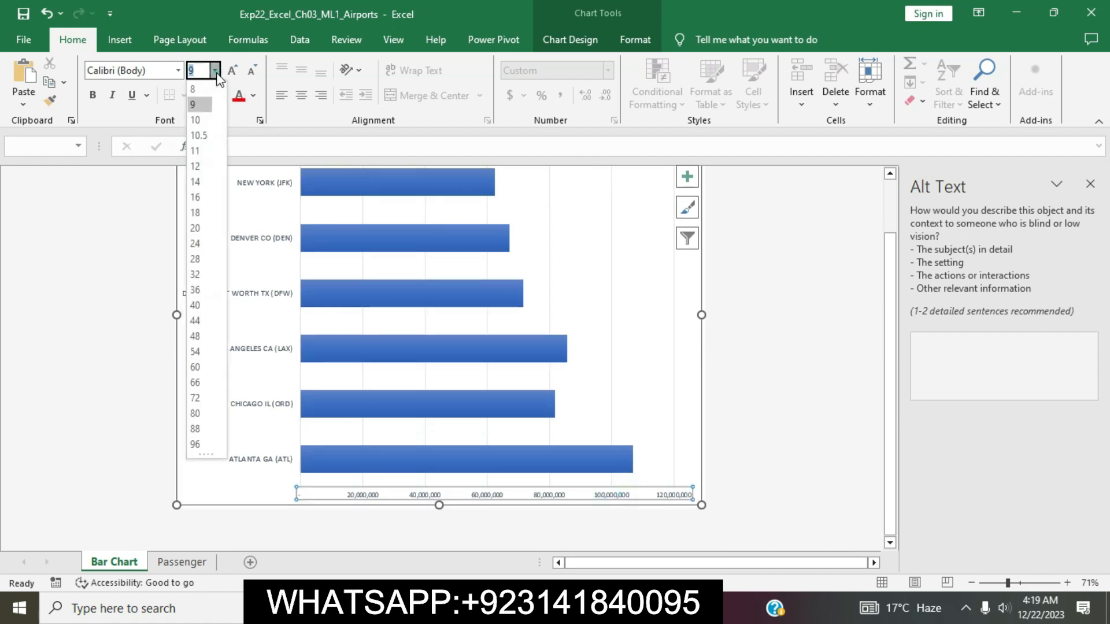
{"action": "key", "text": "Escape"}
{"action": "type", "text": "11"}
{"action": "key", "text": "Return"}
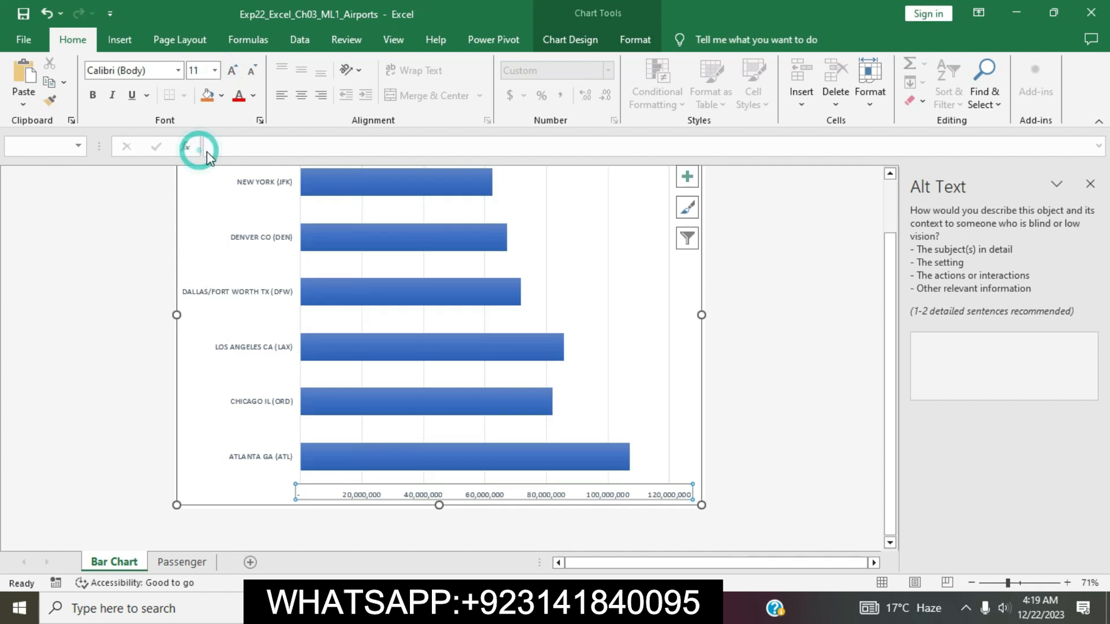
Switch to the Word instructions, select the value axis Maximum Bound value 1.1E8 in step 10, and return to Excel.
{"action": "key", "text": "alt+Tab"}
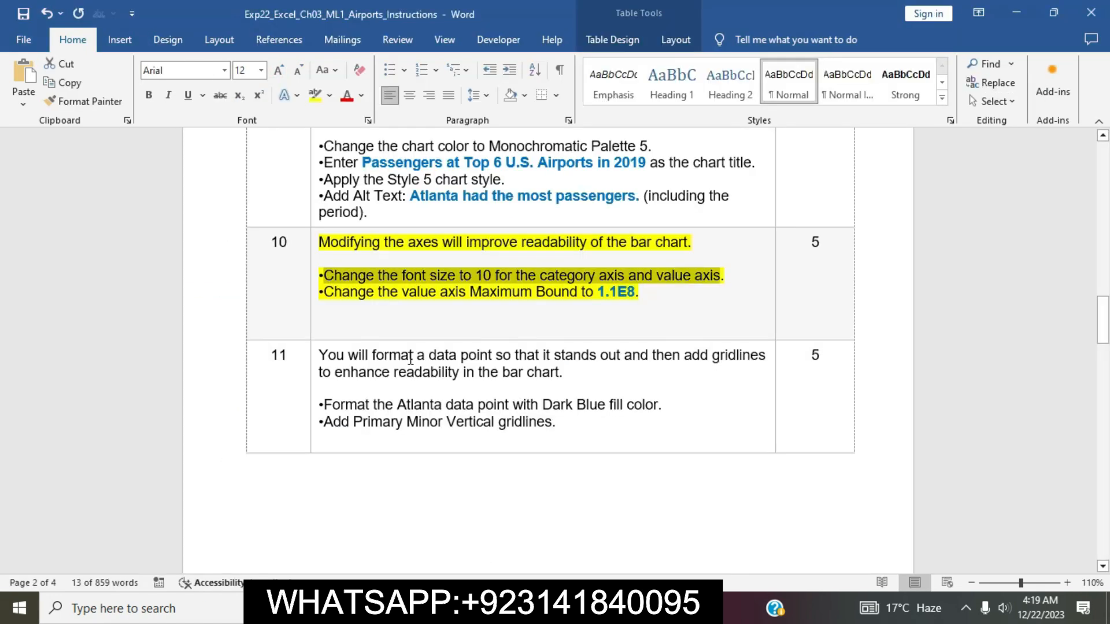
{"action": "left_click", "coordinate": [536, 319]}
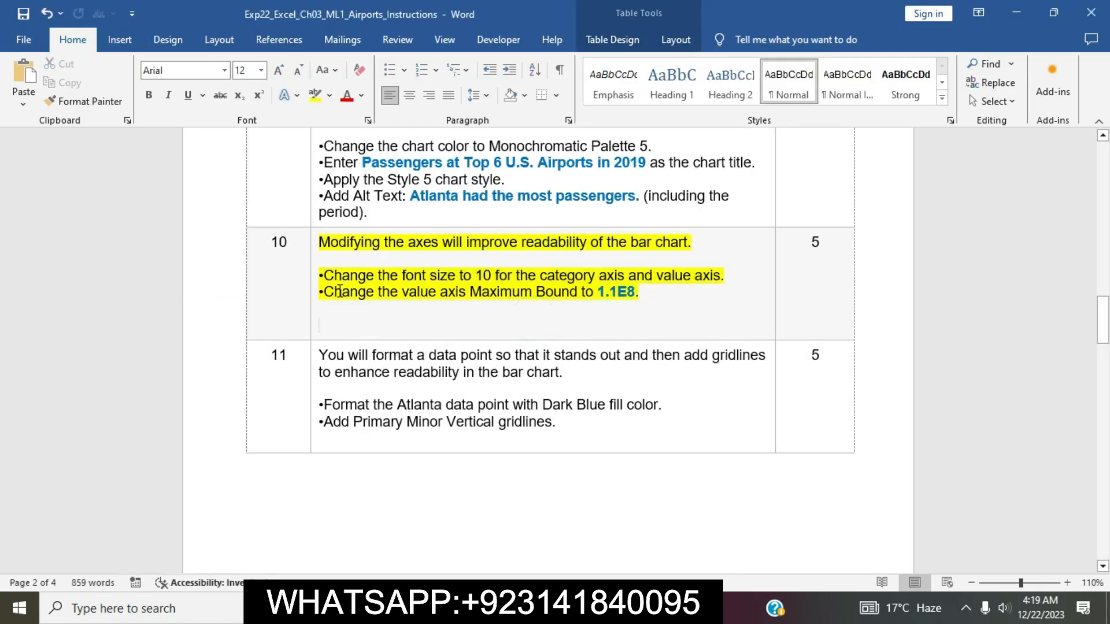
{"action": "left_click_drag", "start_coordinate": [598, 291], "coordinate": [634, 294]}
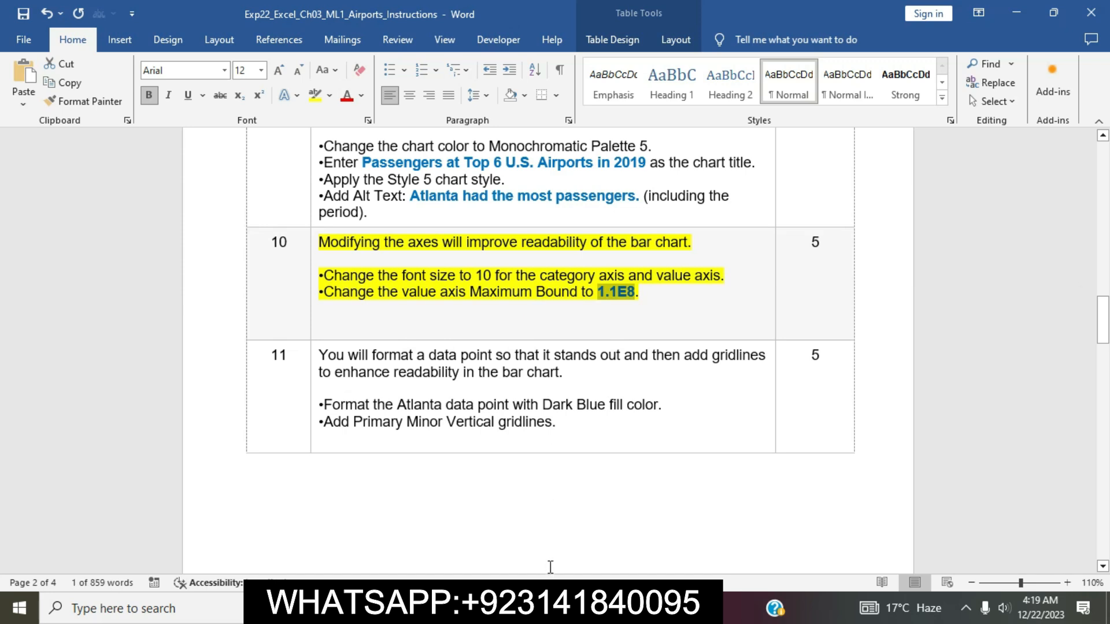
{"action": "key", "text": "alt+Tab"}
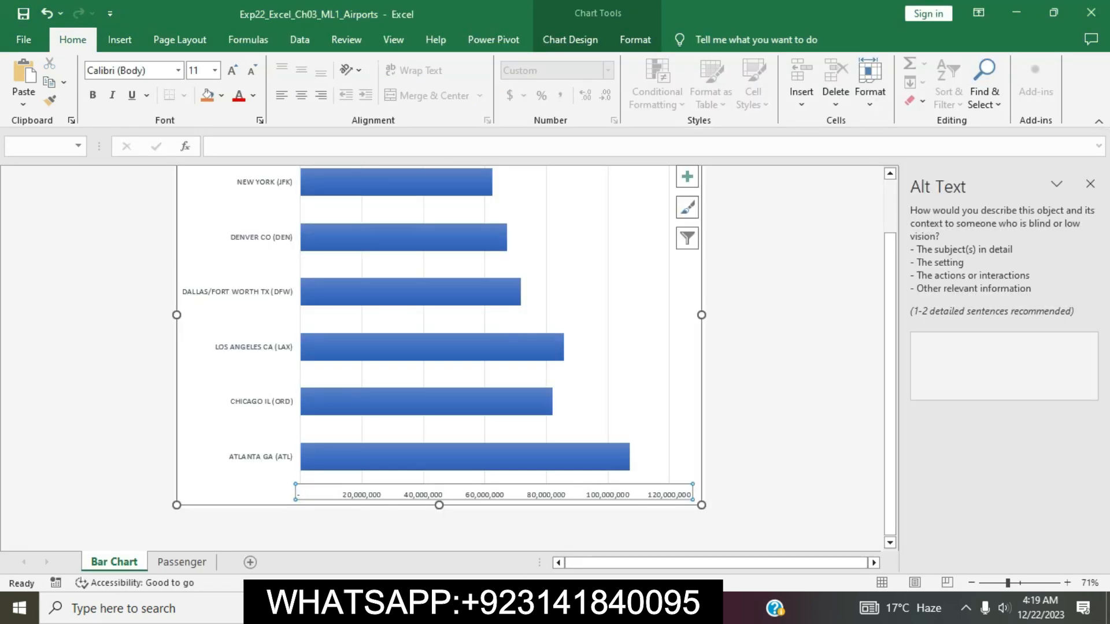
{"action": "key", "text": "alt+Tab"}
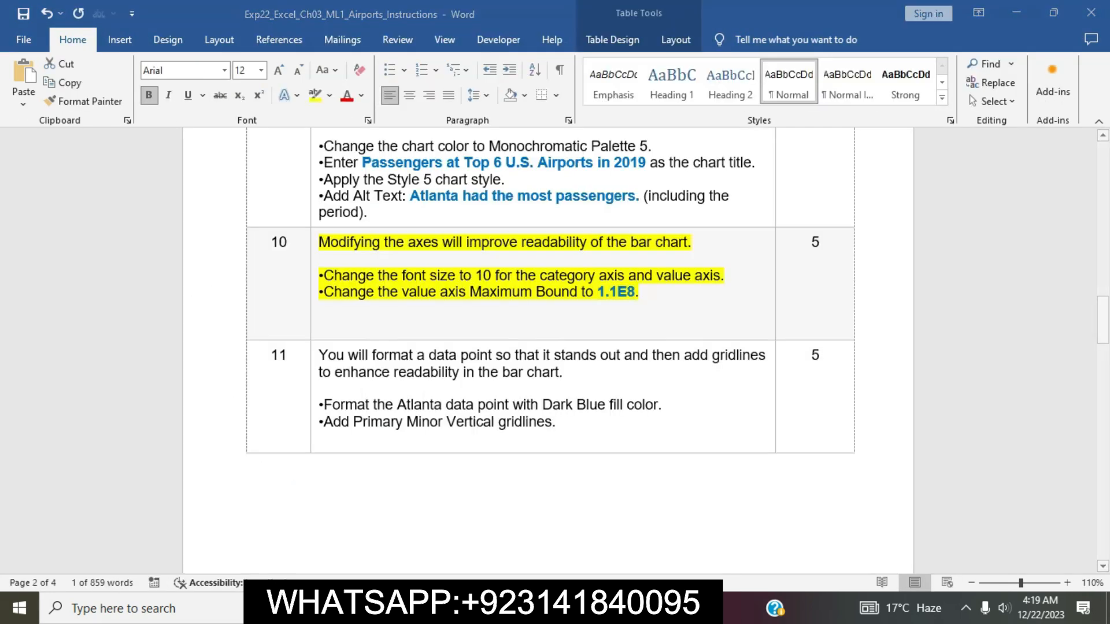
{"action": "key", "text": "alt+Tab"}
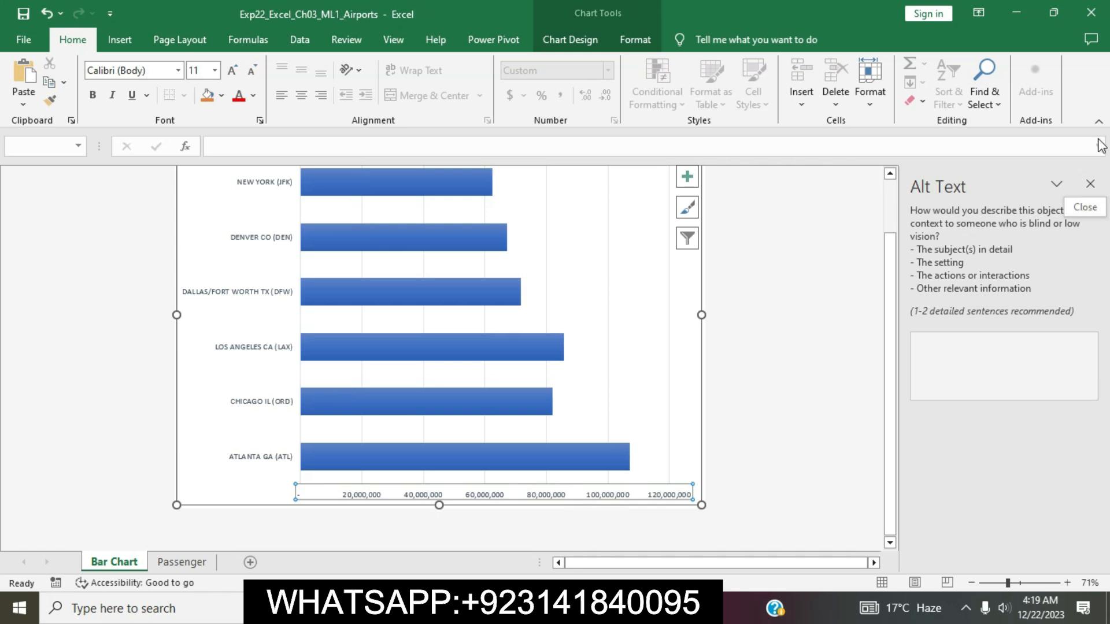
Close the Alt Text pane and set the value axis Maximum Bound of the bar chart to 1.1E8.
{"action": "left_click", "coordinate": [1090, 184]}
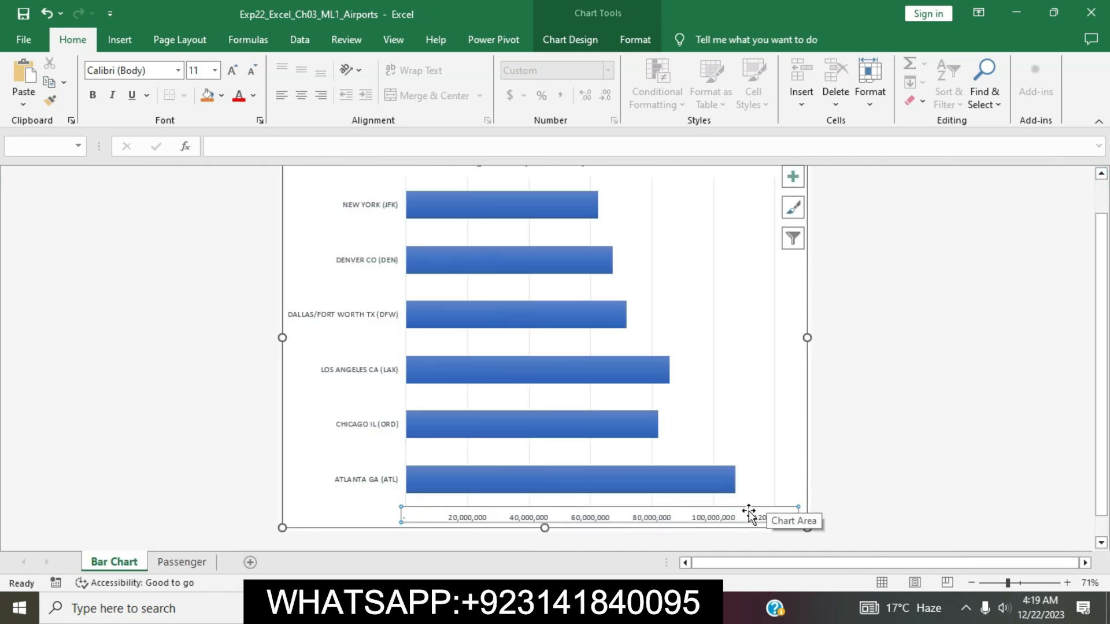
{"action": "left_click", "coordinate": [952, 435]}
{"action": "right_click", "coordinate": [734, 518]}
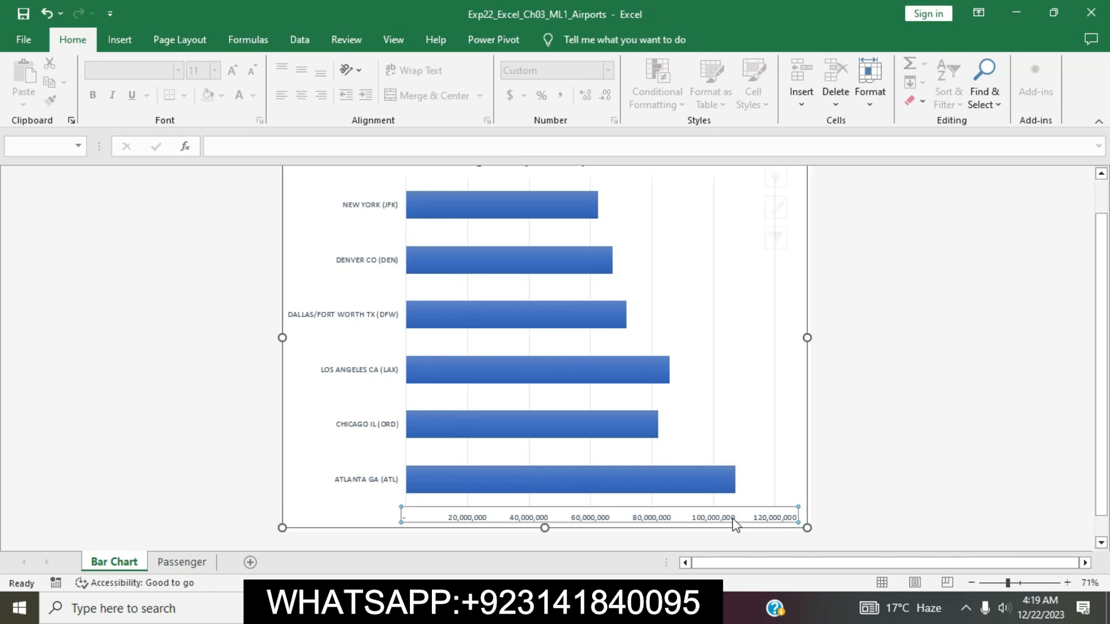
{"action": "left_click", "coordinate": [774, 508]}
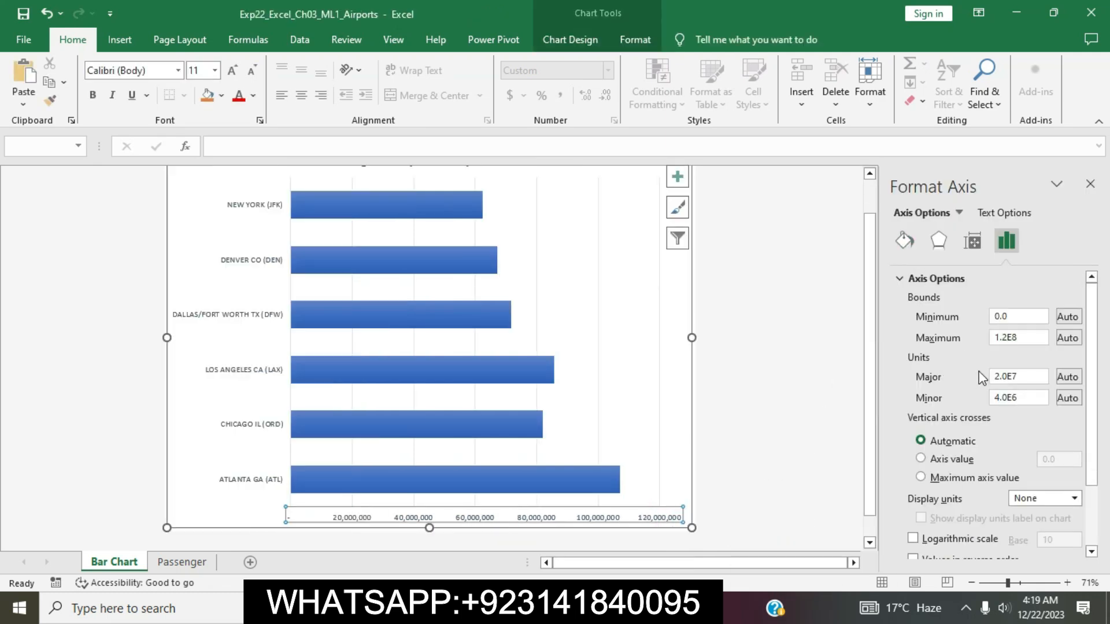
{"action": "left_click", "coordinate": [1034, 338]}
{"action": "key", "text": "BackSpace"}
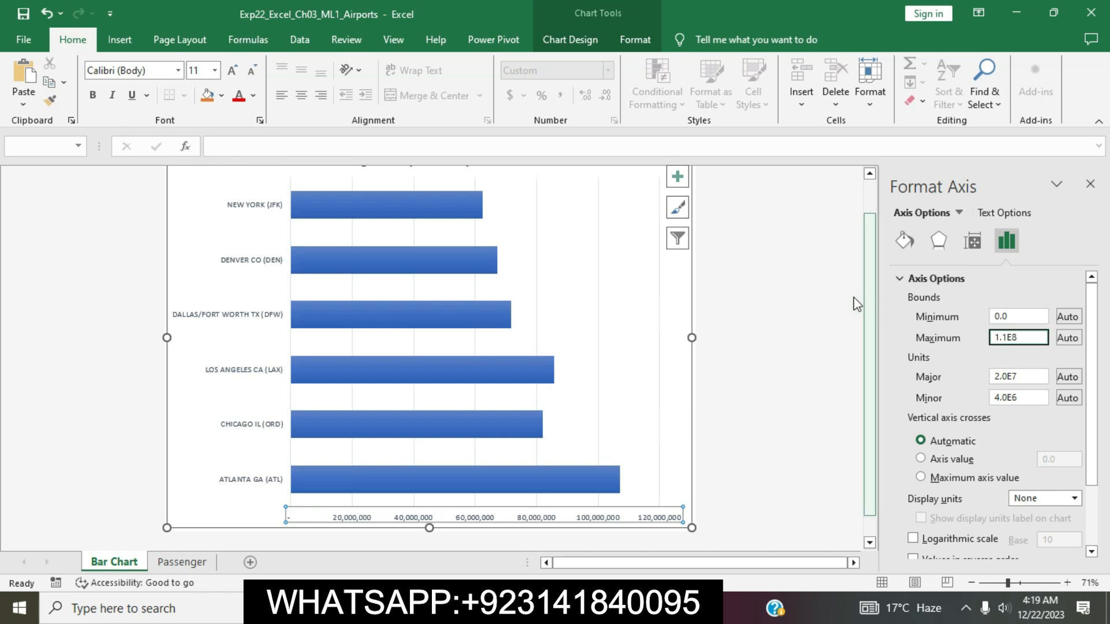
{"action": "left_click", "coordinate": [821, 306]}
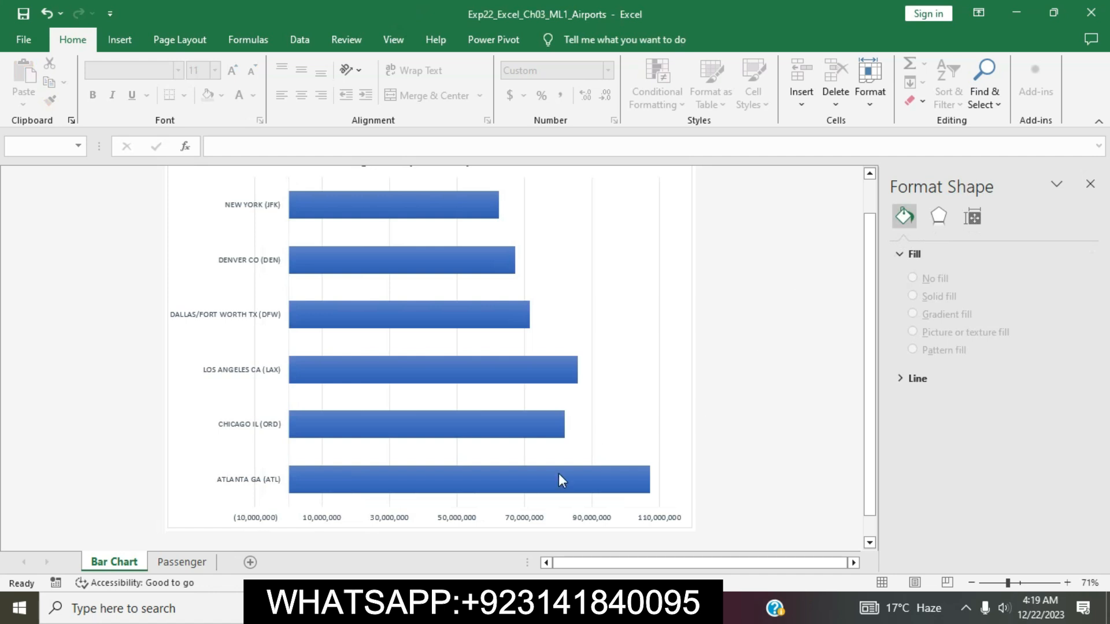
Switch to the Word instructions and remove the yellow highlight from the step 10 text.
{"action": "key", "text": "alt+Tab"}
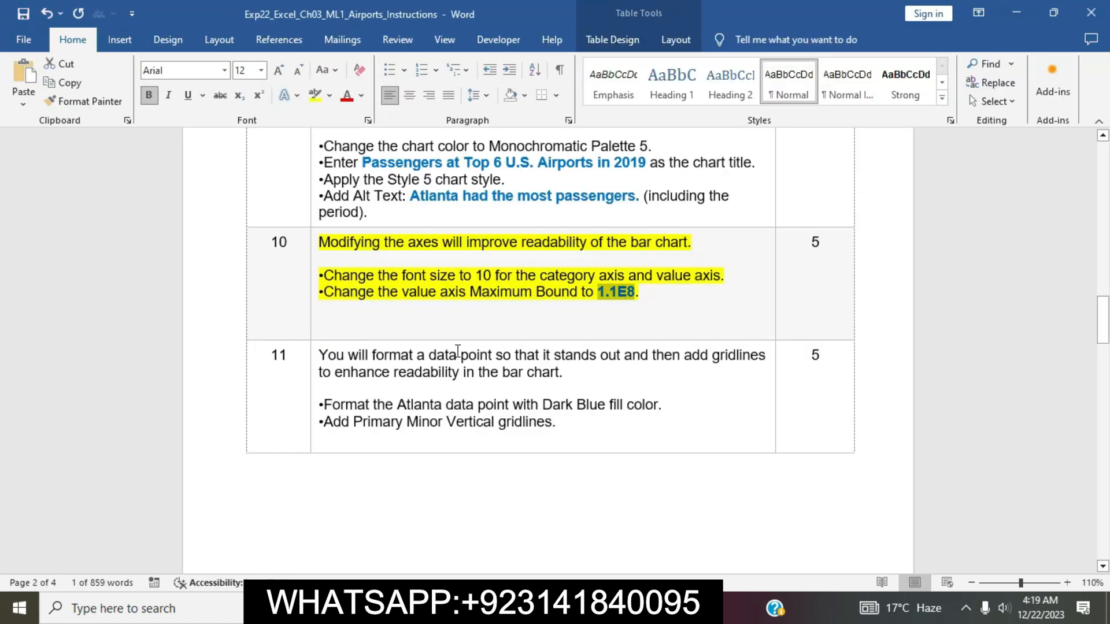
{"action": "left_click", "coordinate": [593, 296]}
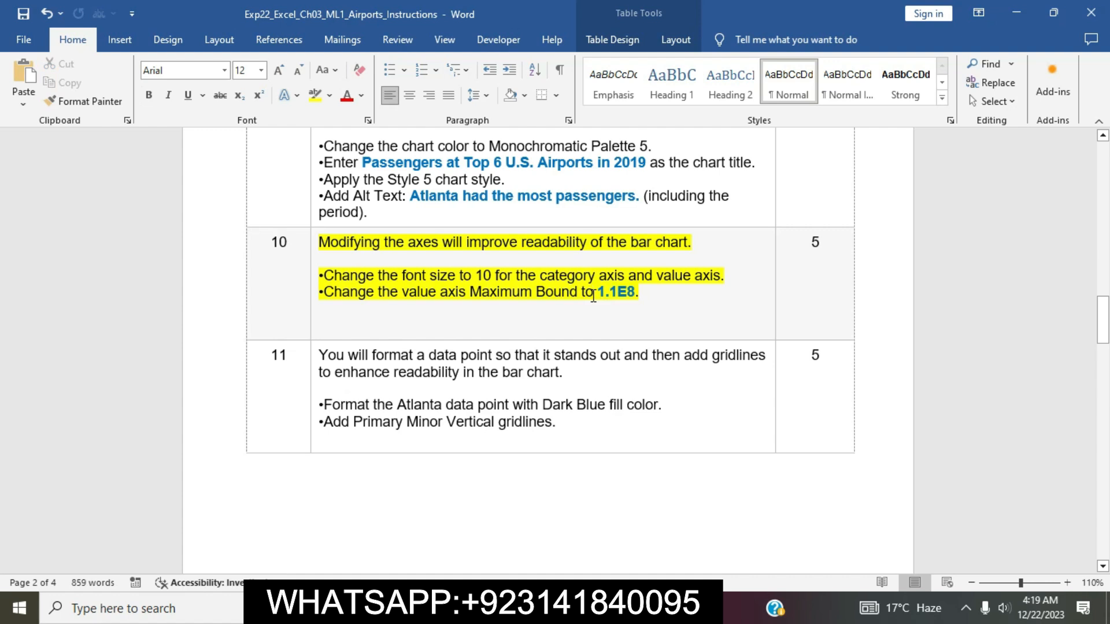
{"action": "double_click", "coordinate": [595, 293]}
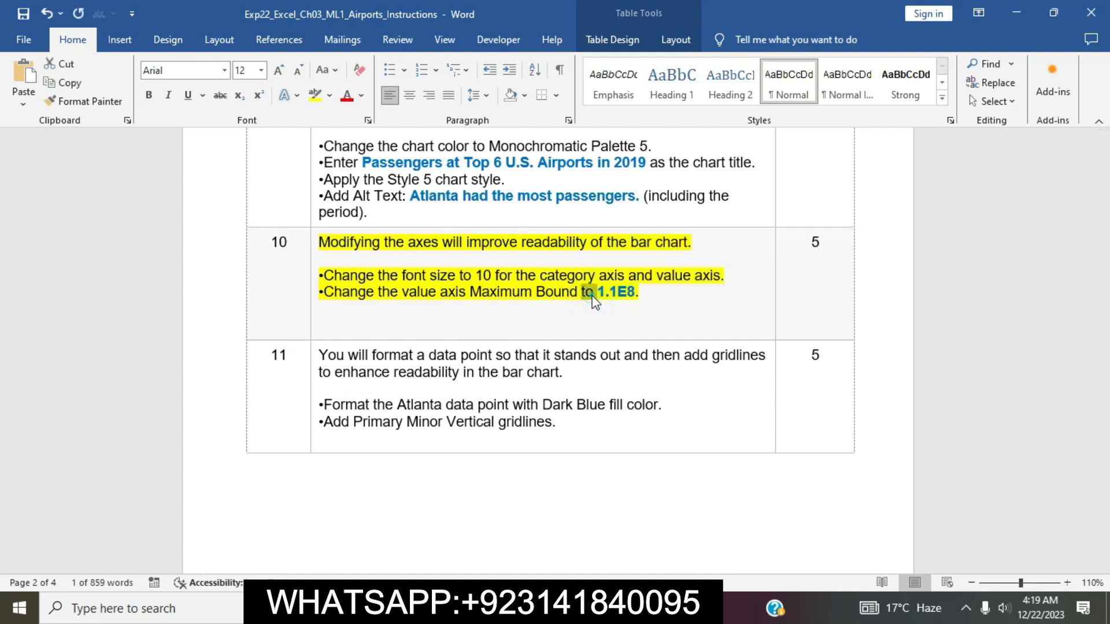
{"action": "left_click", "coordinate": [591, 296]}
{"action": "left_click", "coordinate": [314, 251]}
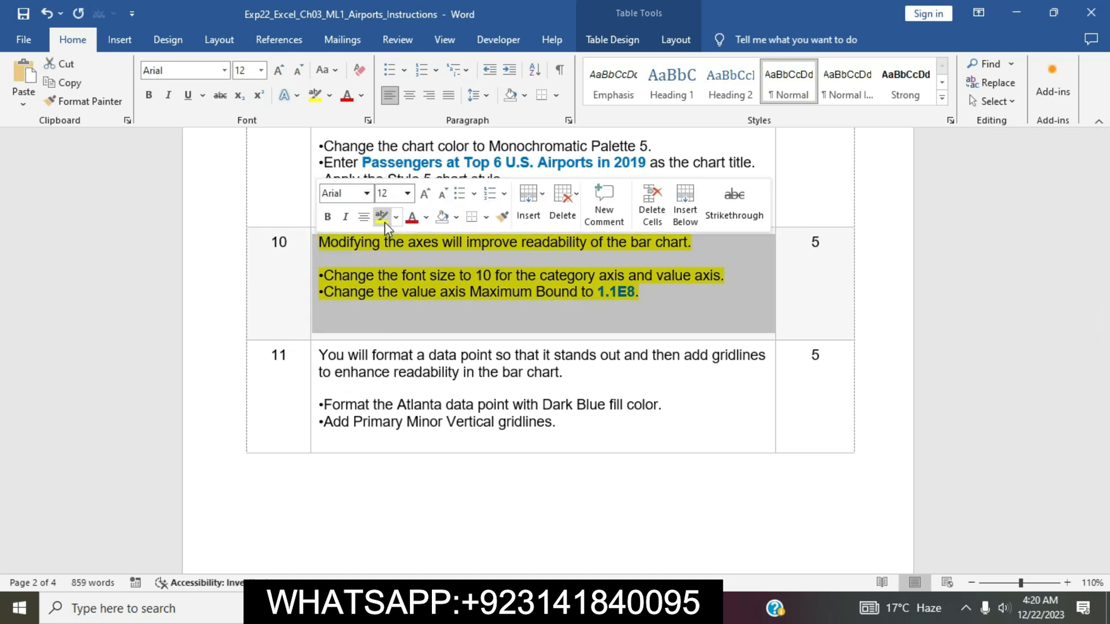
{"action": "left_click", "coordinate": [502, 372]}
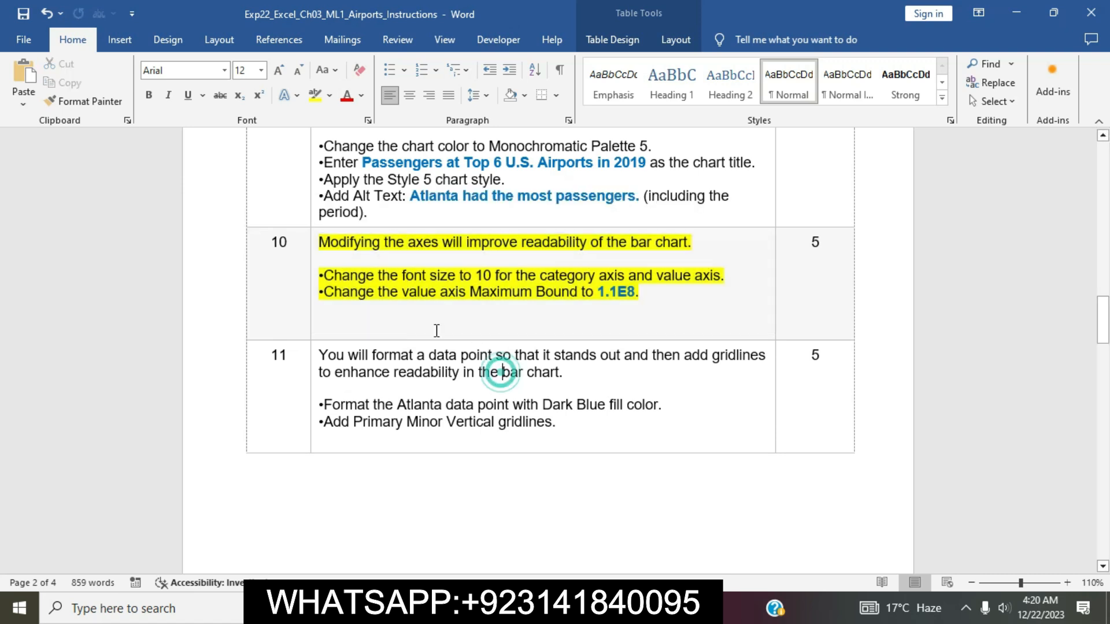
{"action": "left_click", "coordinate": [310, 247]}
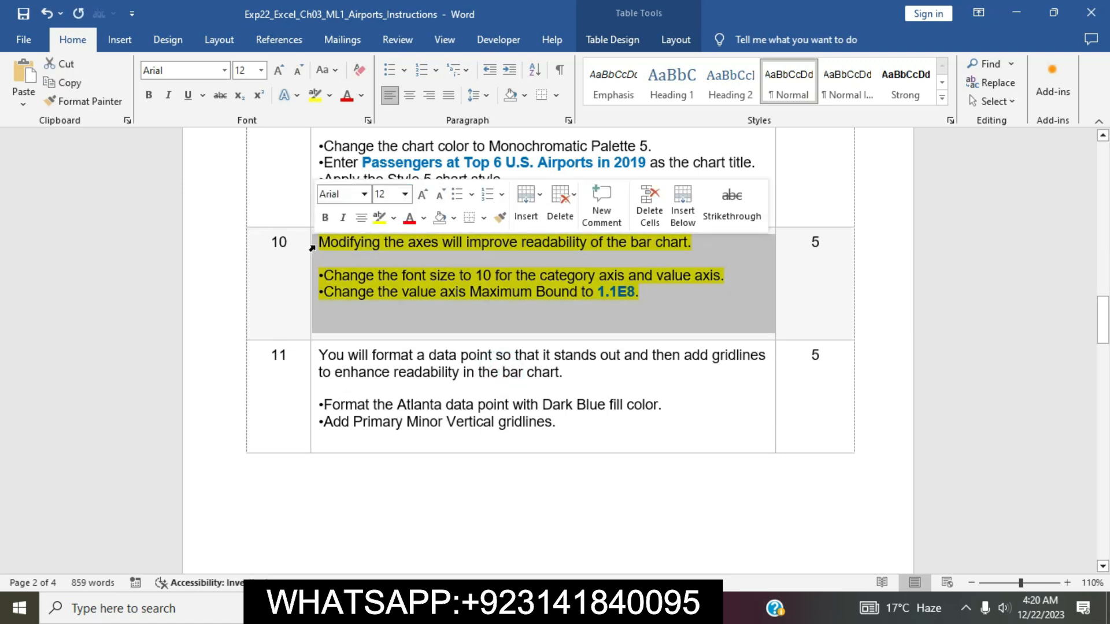
{"action": "left_click", "coordinate": [379, 219]}
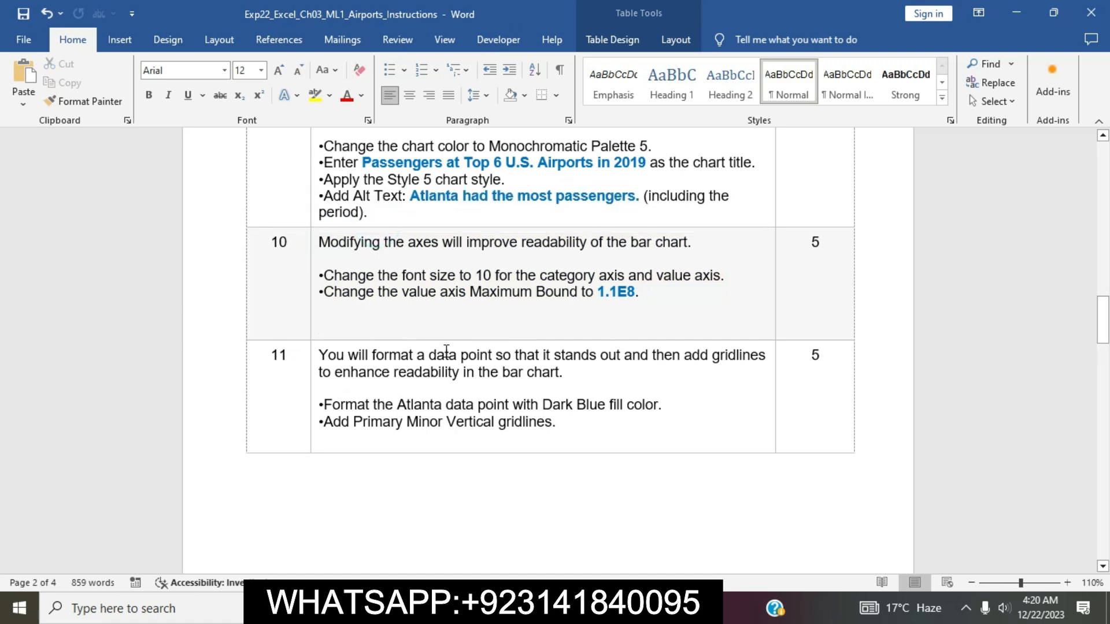
Highlight the step 11 text of the Word instructions in yellow.
{"action": "scroll", "coordinate": [447, 351], "scroll_direction": "down", "scroll_amount": 3}
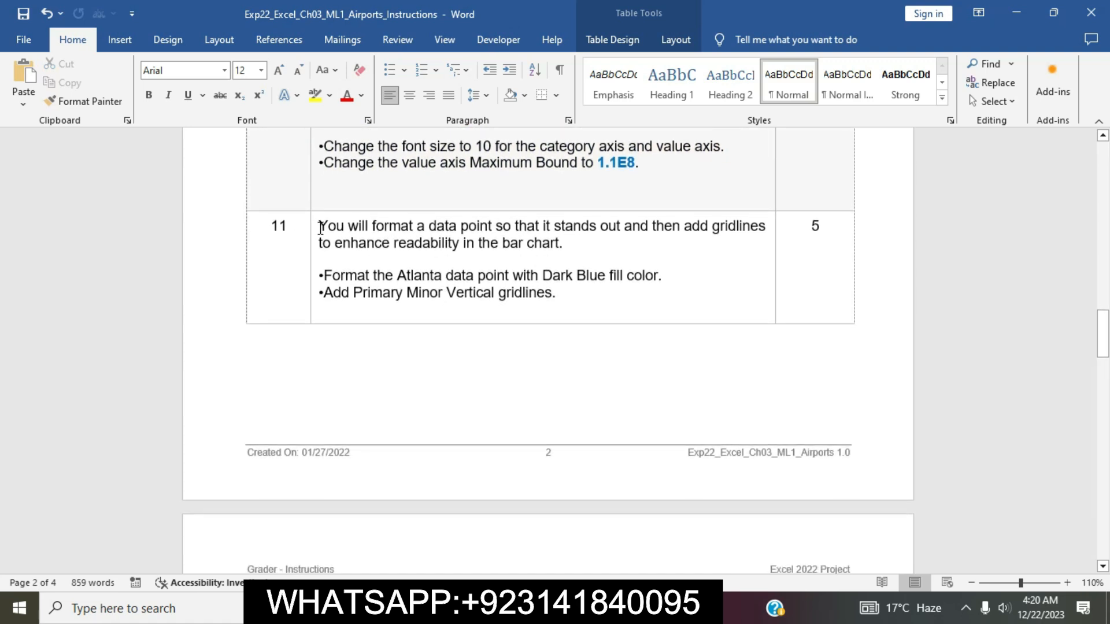
{"action": "left_click", "coordinate": [315, 230]}
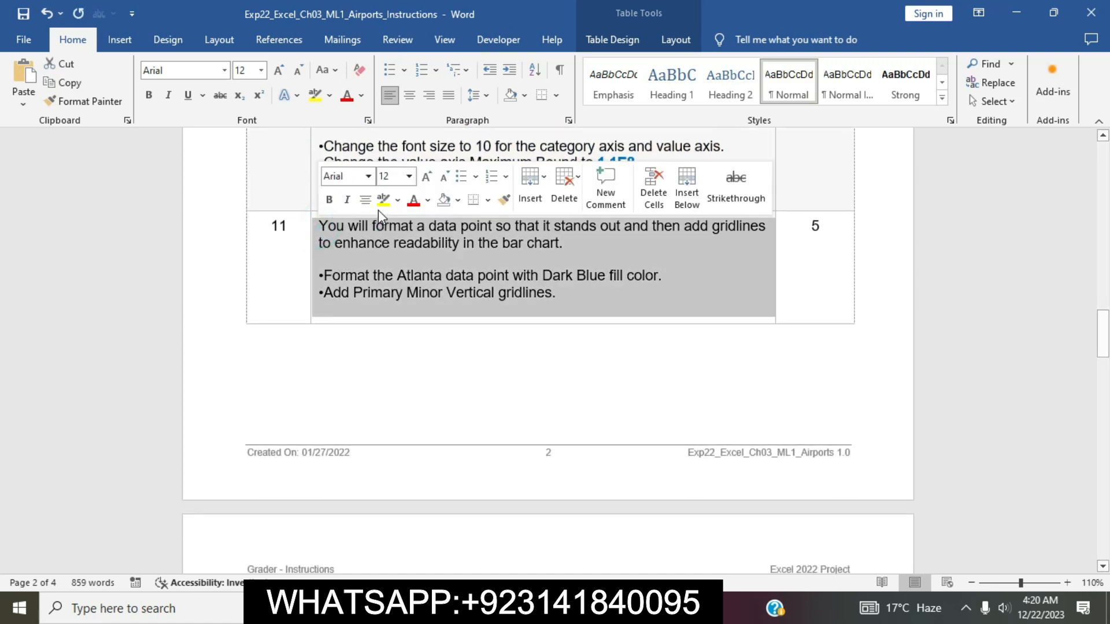
{"action": "left_click", "coordinate": [378, 209]}
{"action": "left_click", "coordinate": [399, 276]}
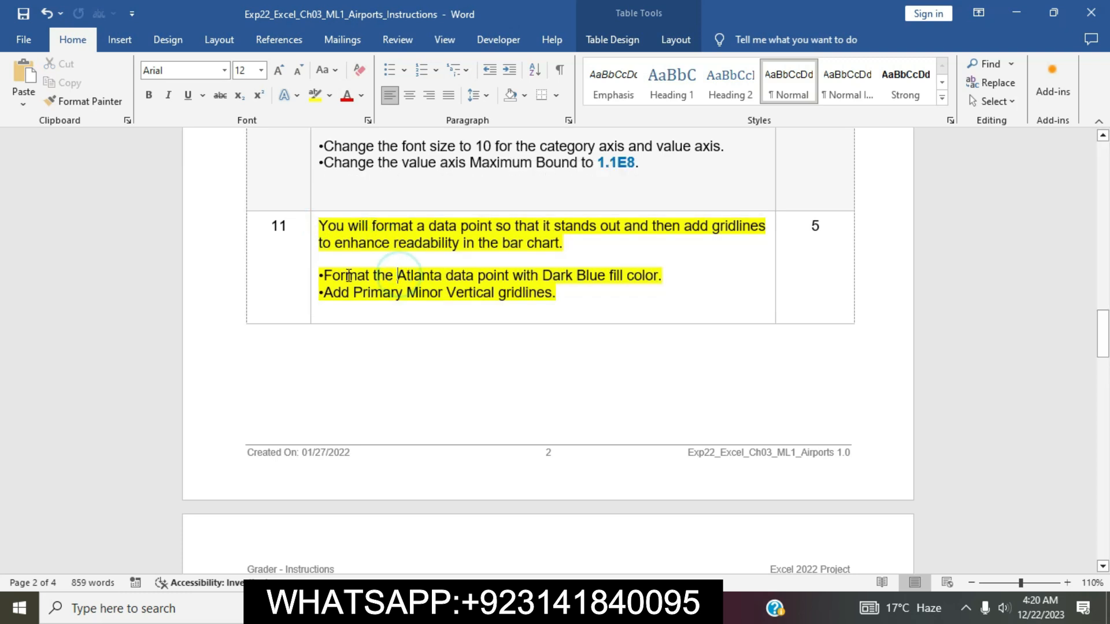
Select the Atlanta data point instruction in step 11, switch to Excel, and fill only the Atlanta bar with Dark Blue.
{"action": "left_click_drag", "start_coordinate": [326, 274], "coordinate": [664, 273]}
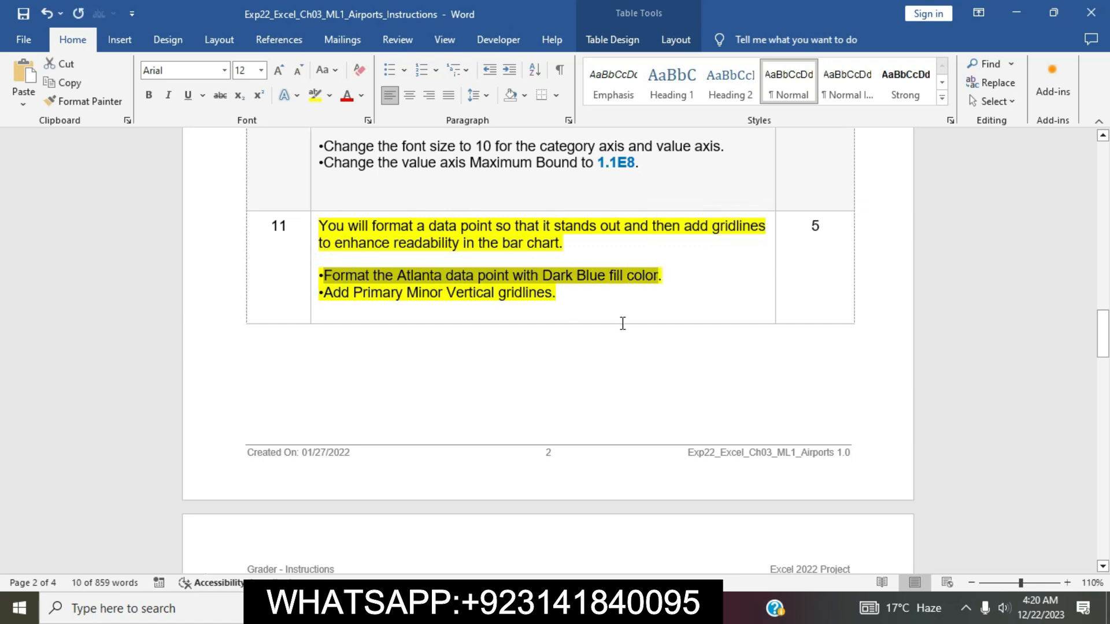
{"action": "key", "text": "alt+Tab"}
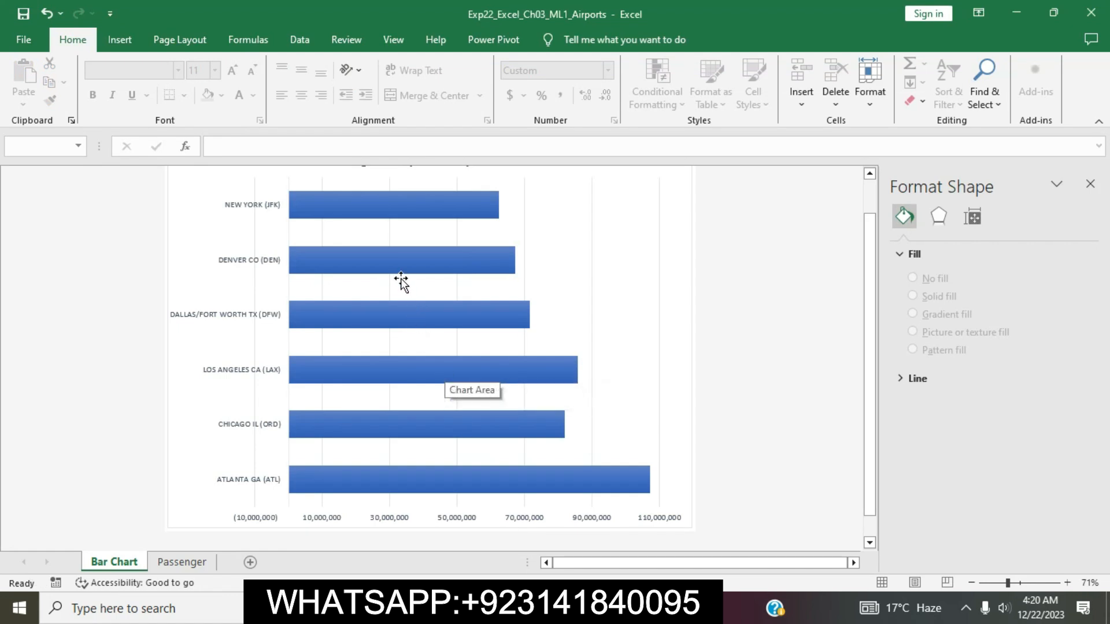
{"action": "left_click", "coordinate": [384, 481]}
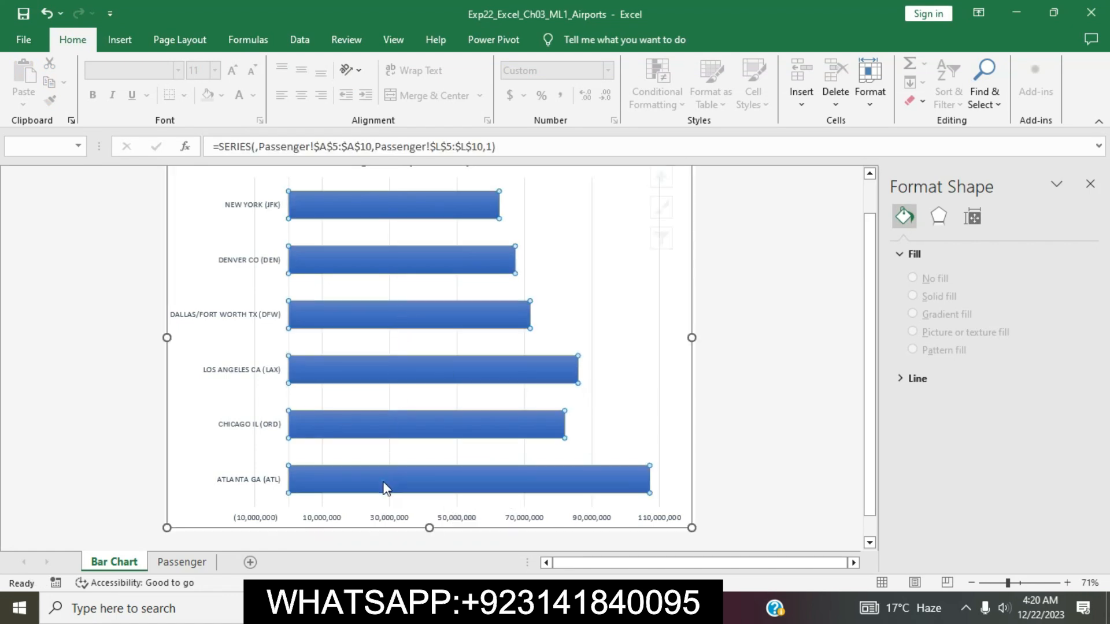
{"action": "left_click", "coordinate": [382, 481]}
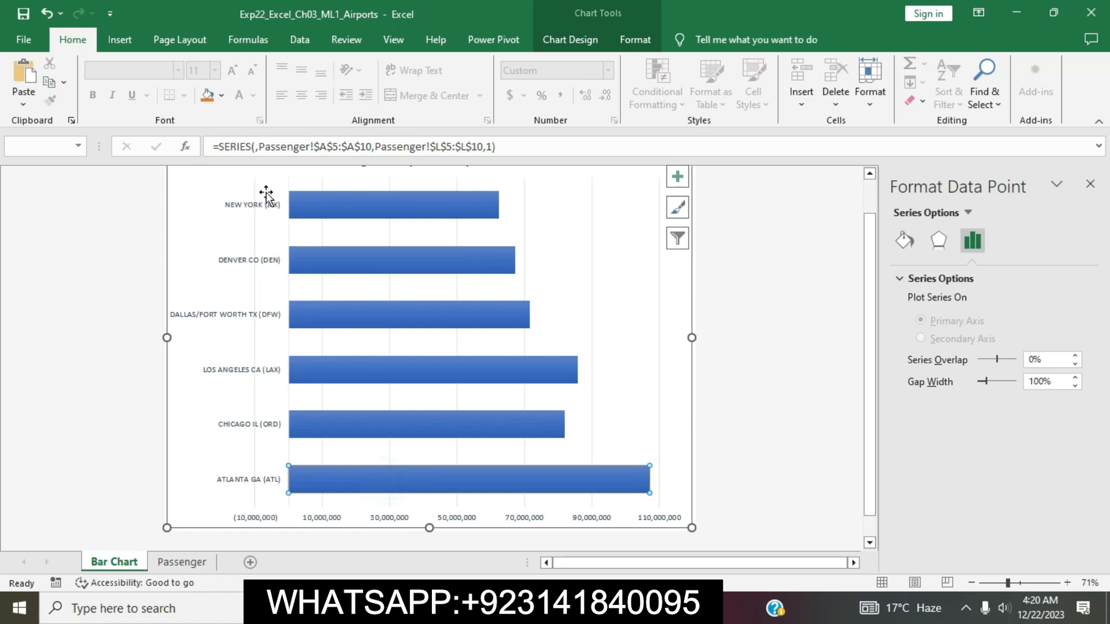
{"action": "left_click", "coordinate": [221, 95]}
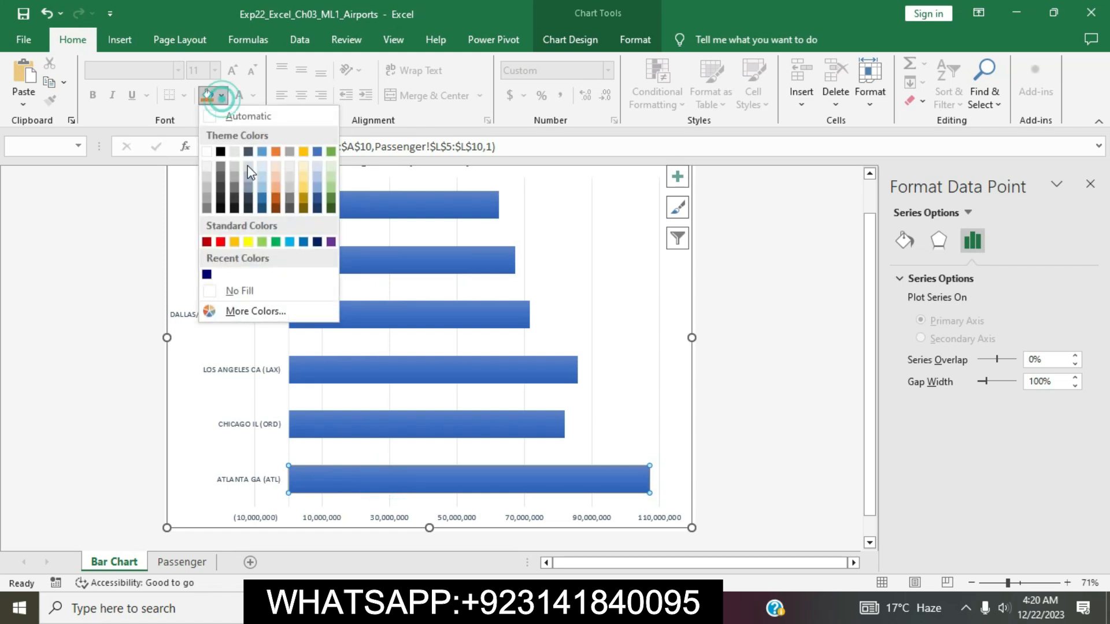
{"action": "left_click", "coordinate": [318, 242]}
{"action": "left_click", "coordinate": [760, 359]}
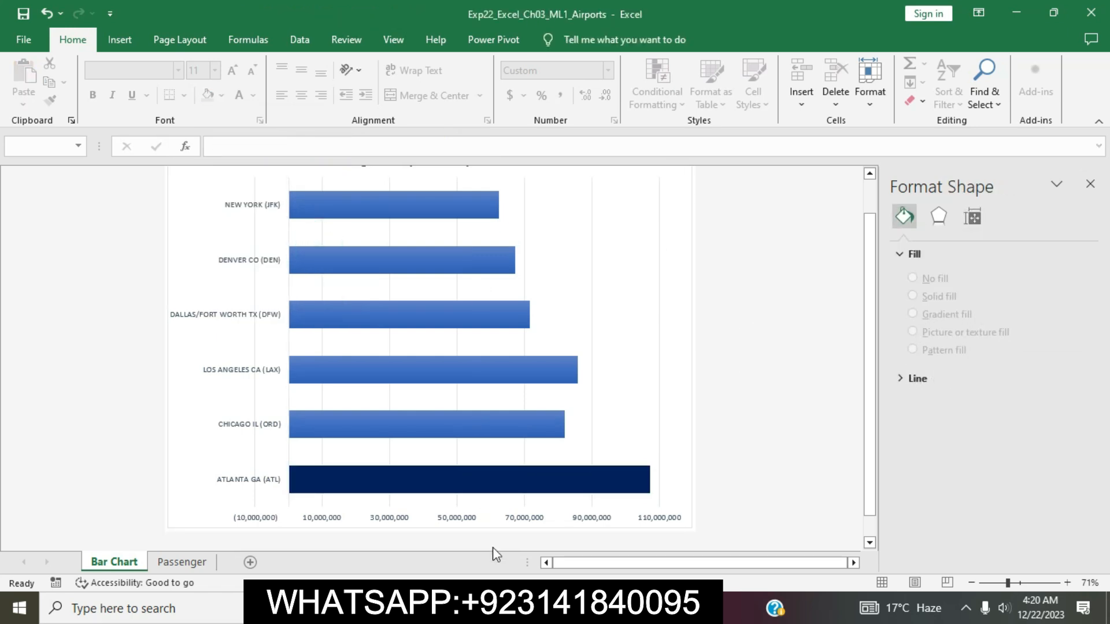
Switch to the Word instructions and select the step 11 line about adding Primary Minor Vertical gridlines.
{"action": "key", "text": "alt+Tab"}
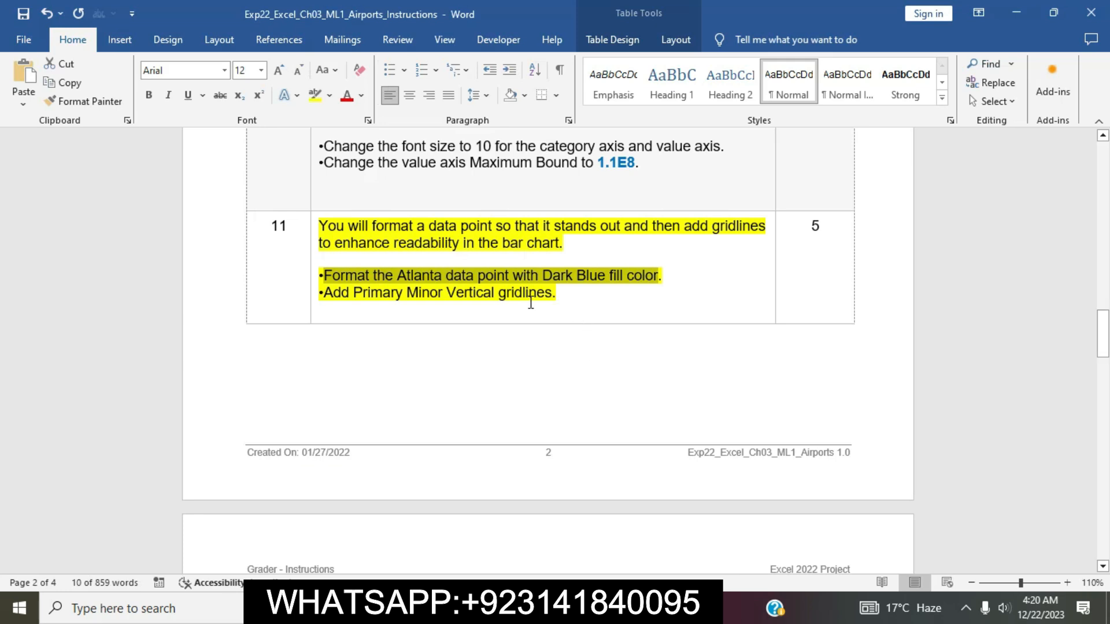
{"action": "left_click", "coordinate": [573, 301]}
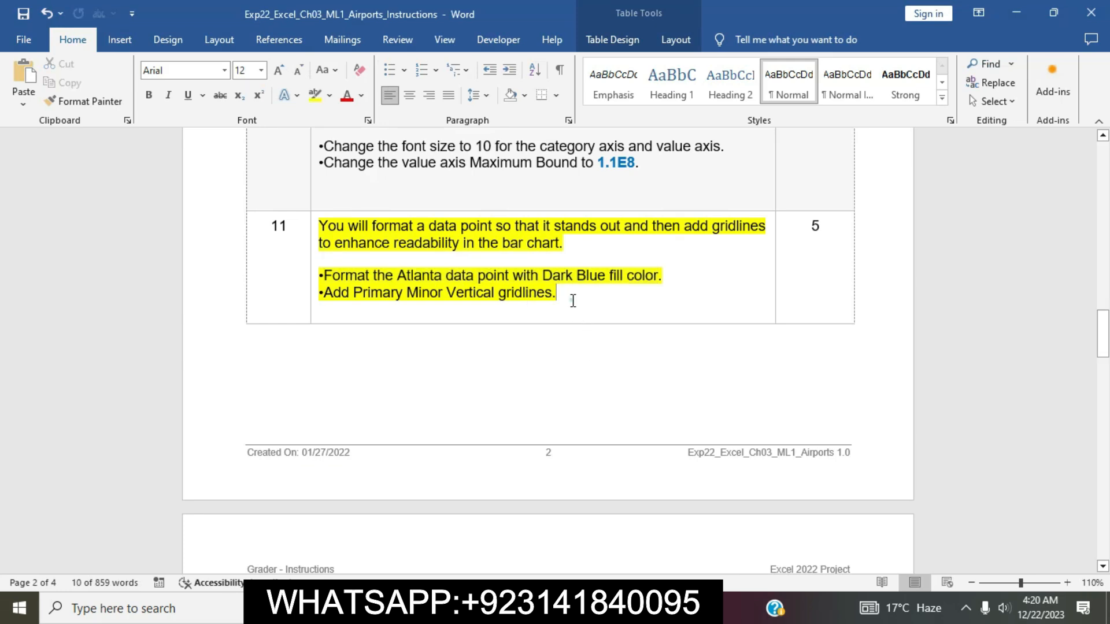
{"action": "left_click_drag", "start_coordinate": [325, 294], "coordinate": [564, 295]}
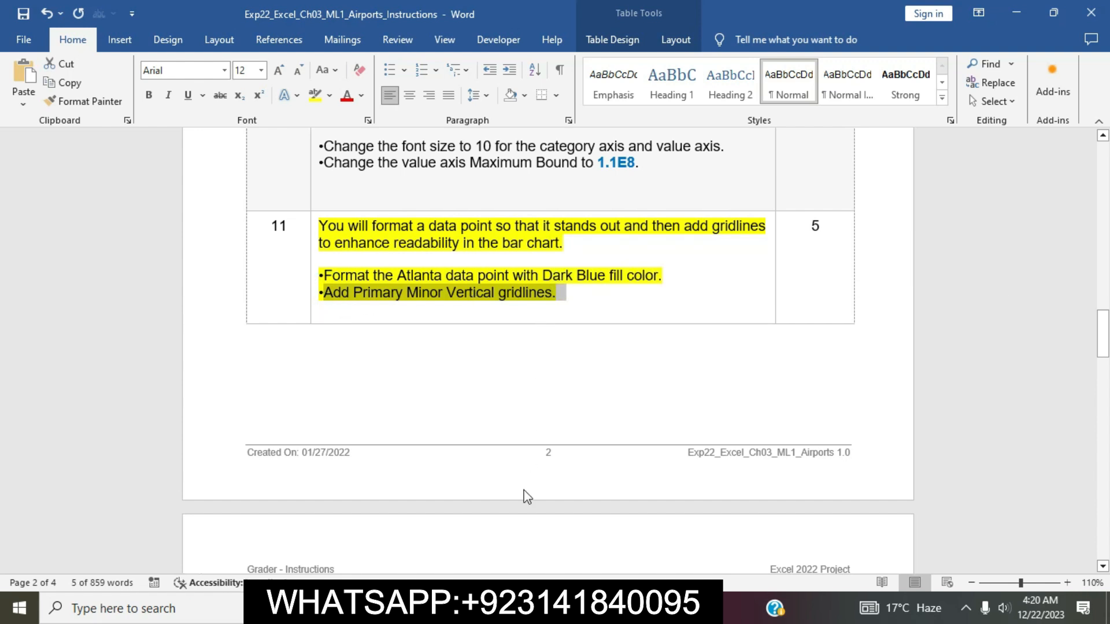
Switch to Excel, add Primary Minor Vertical gridlines to the bar chart, and close the formatting pane.
{"action": "key", "text": "alt+Tab"}
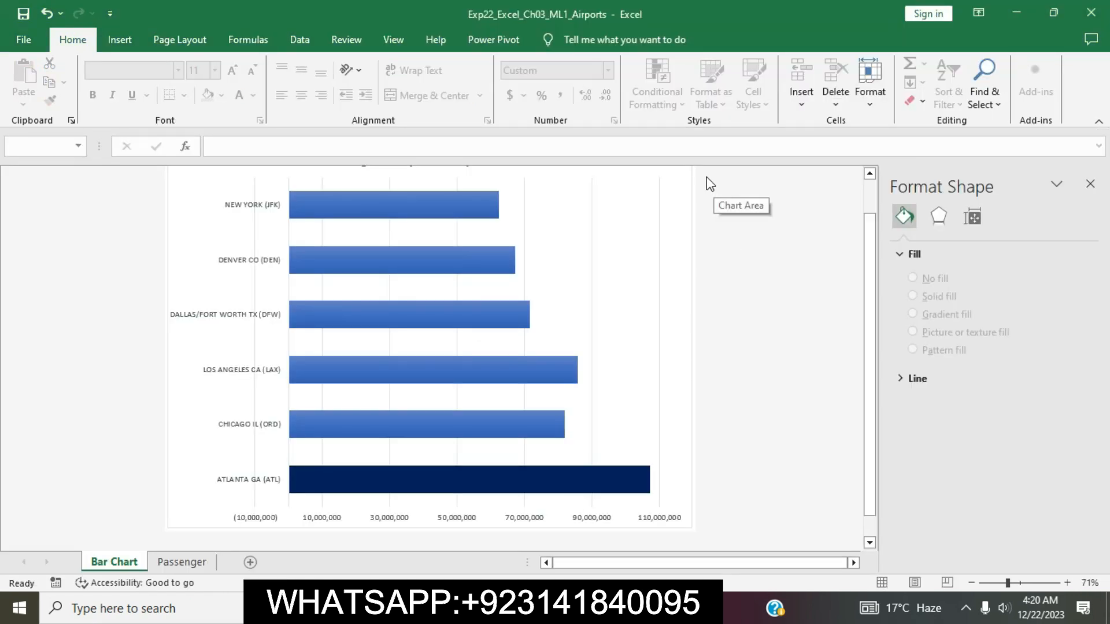
{"action": "scroll", "coordinate": [706, 177], "scroll_direction": "up", "scroll_amount": 1}
{"action": "left_click", "coordinate": [673, 197]}
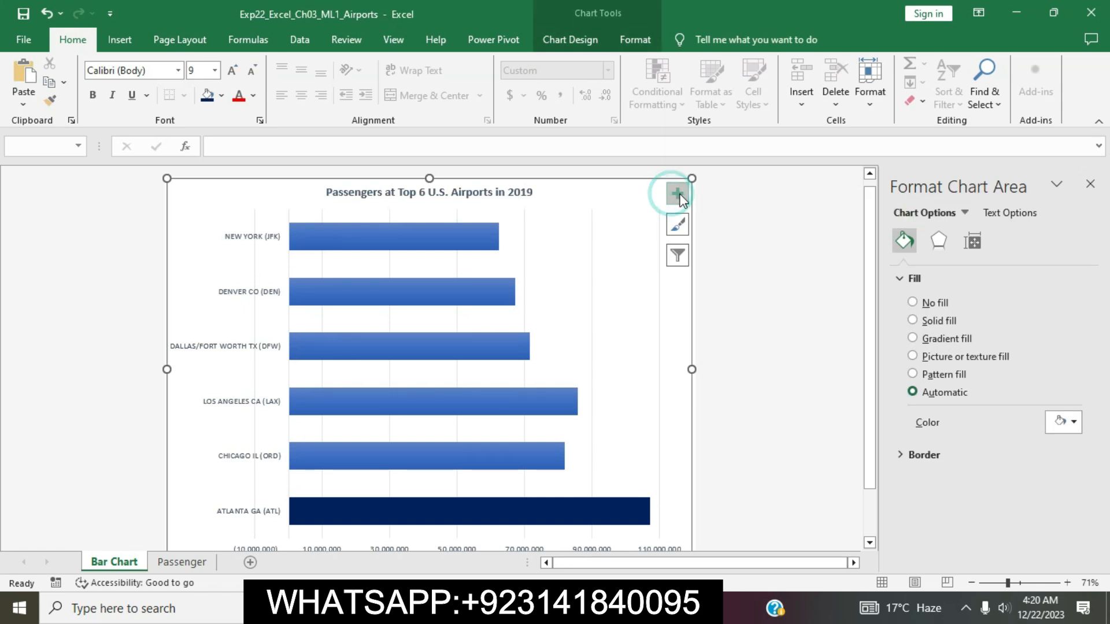
{"action": "left_click", "coordinate": [677, 194]}
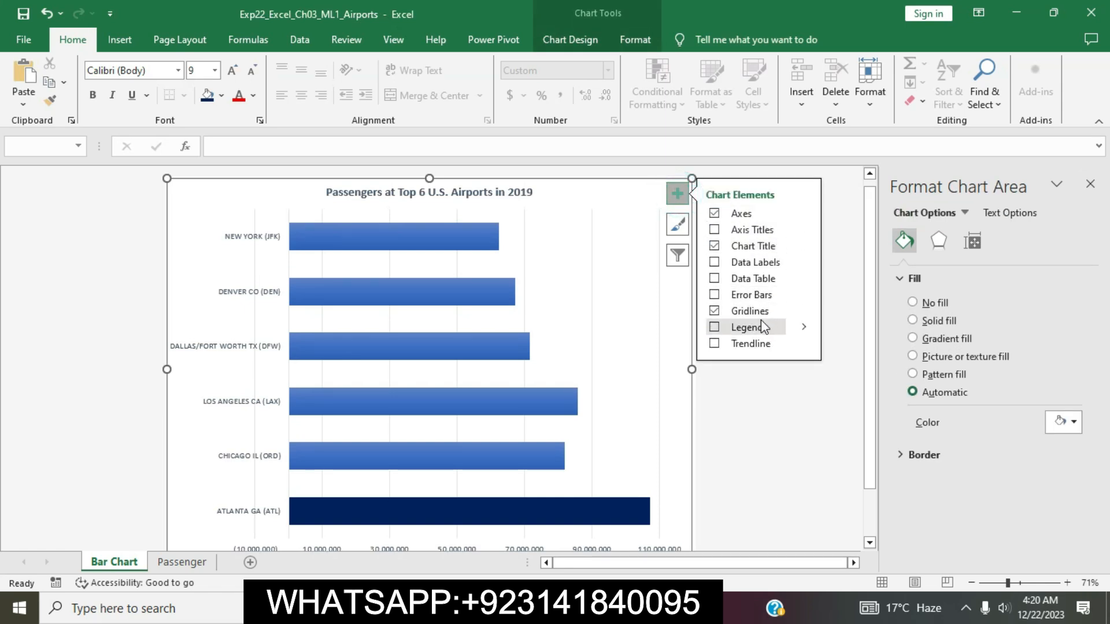
{"action": "left_click", "coordinate": [804, 311]}
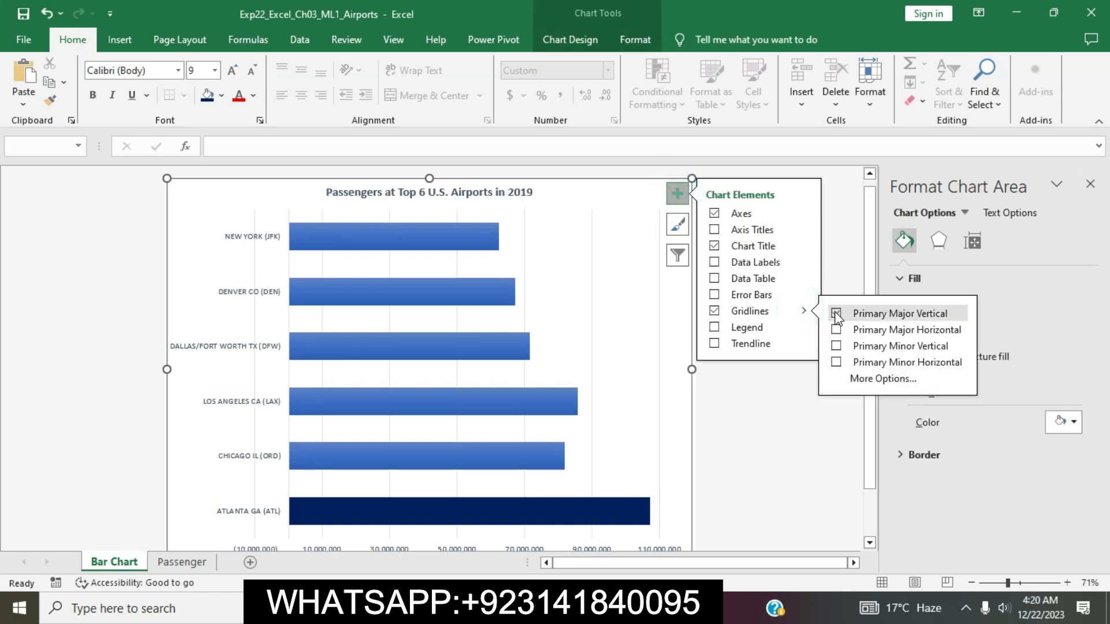
{"action": "left_click", "coordinate": [836, 346]}
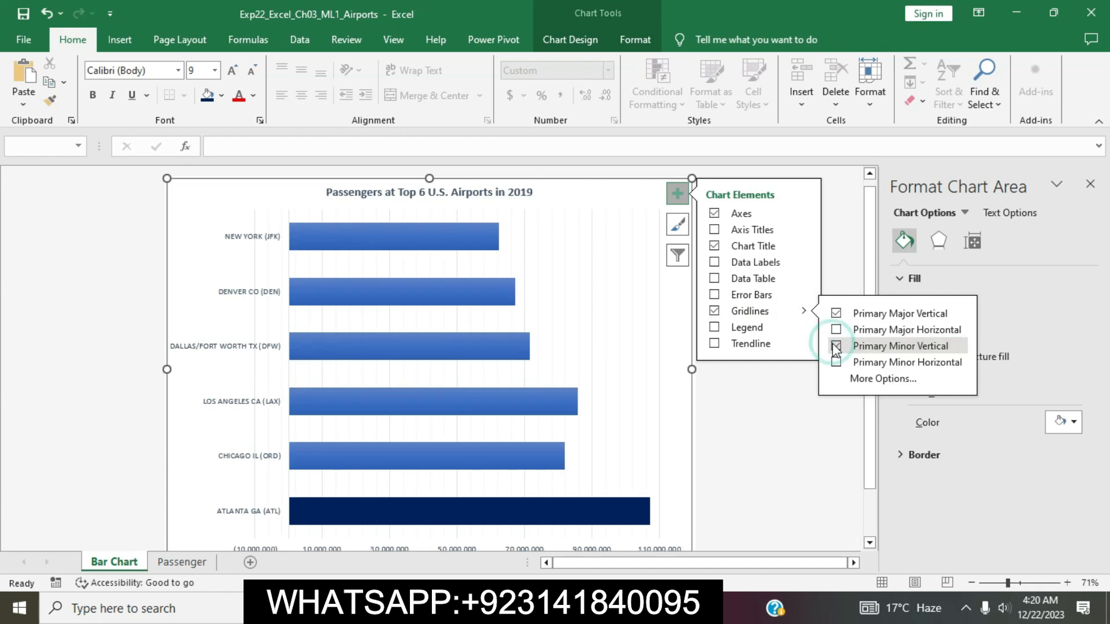
{"action": "left_click", "coordinate": [797, 424]}
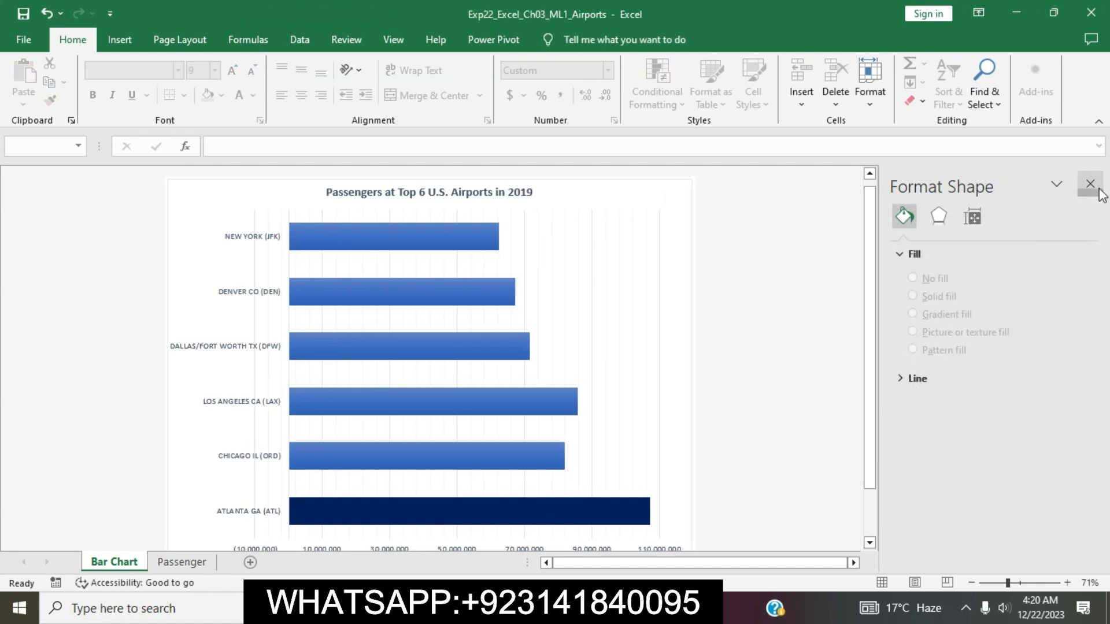
{"action": "left_click", "coordinate": [1090, 184]}
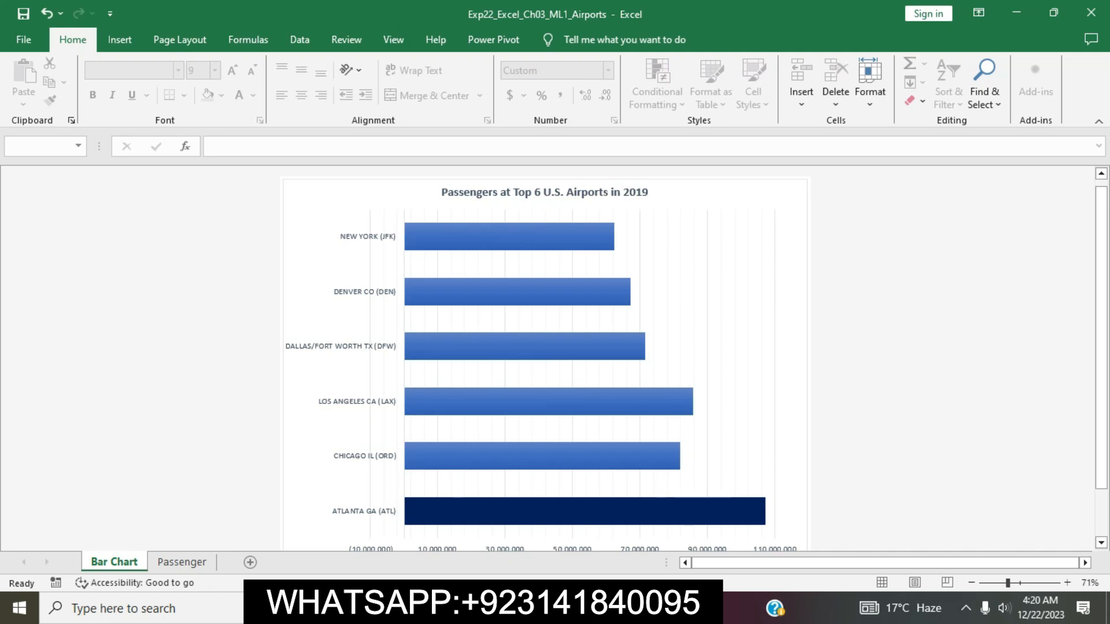
Switch to the Word instructions and remove the yellow highlight from the step 11 text.
{"action": "key", "text": "alt+Tab"}
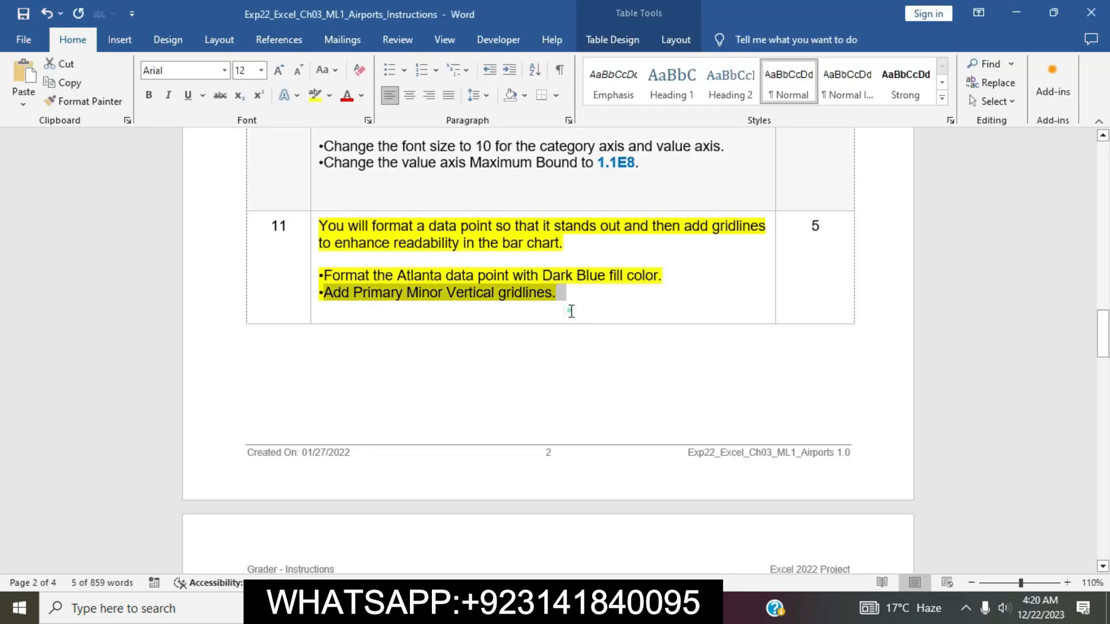
{"action": "left_click", "coordinate": [571, 311]}
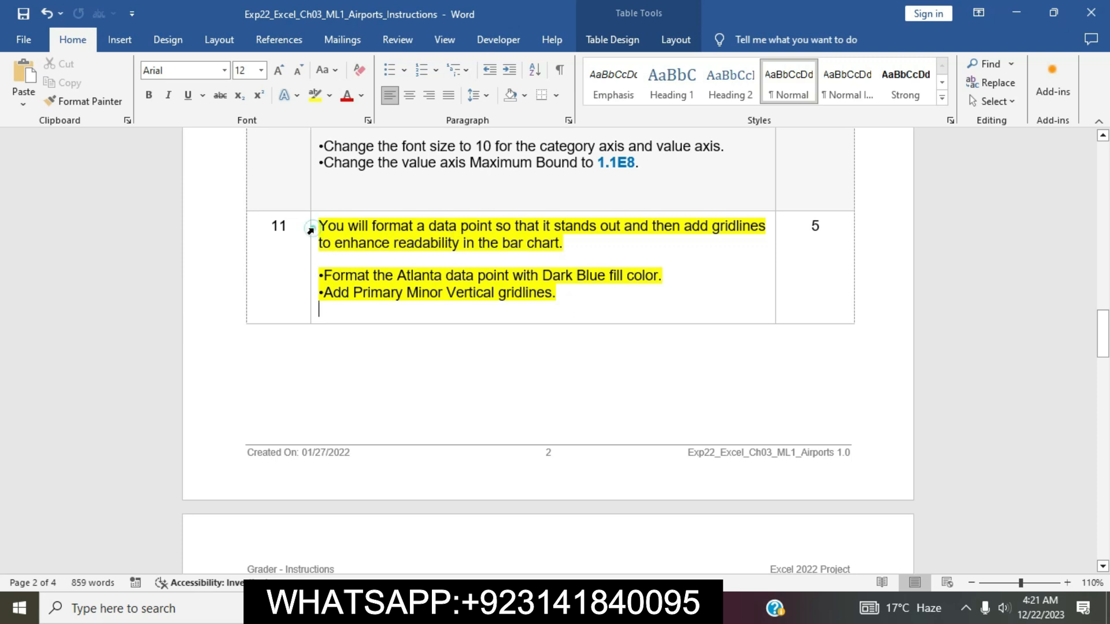
{"action": "left_click", "coordinate": [310, 231]}
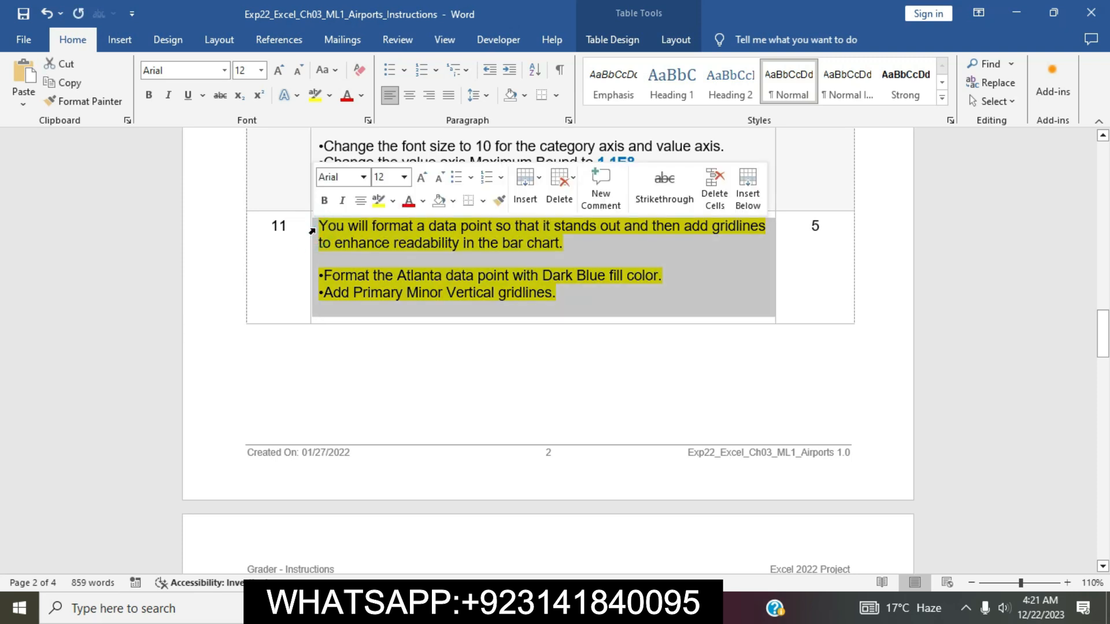
{"action": "left_click", "coordinate": [376, 205]}
{"action": "left_click", "coordinate": [449, 403]}
Highlight the step 12 text of the Word instructions in yellow.
{"action": "scroll", "coordinate": [448, 403], "scroll_direction": "down", "scroll_amount": 7}
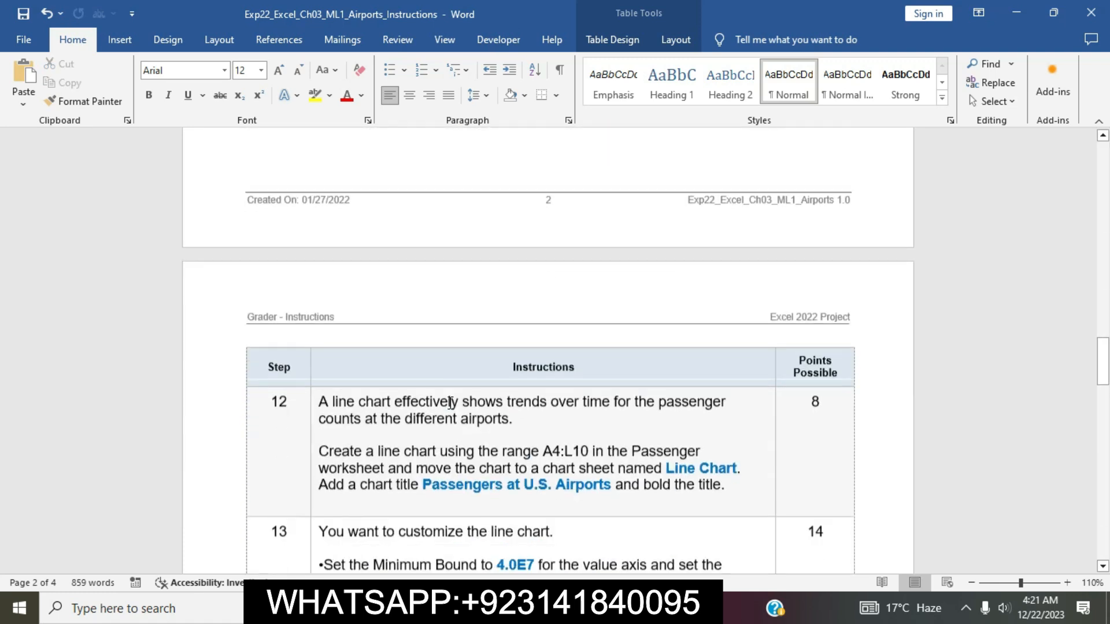
{"action": "left_click", "coordinate": [308, 363]}
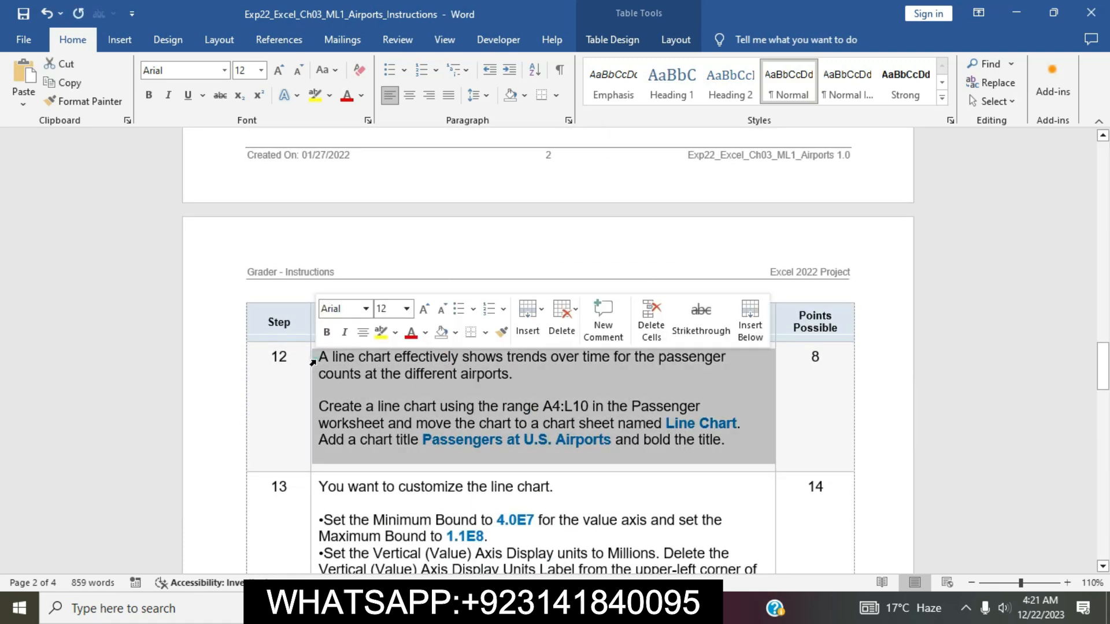
{"action": "left_click", "coordinate": [381, 335]}
{"action": "left_click", "coordinate": [423, 415]}
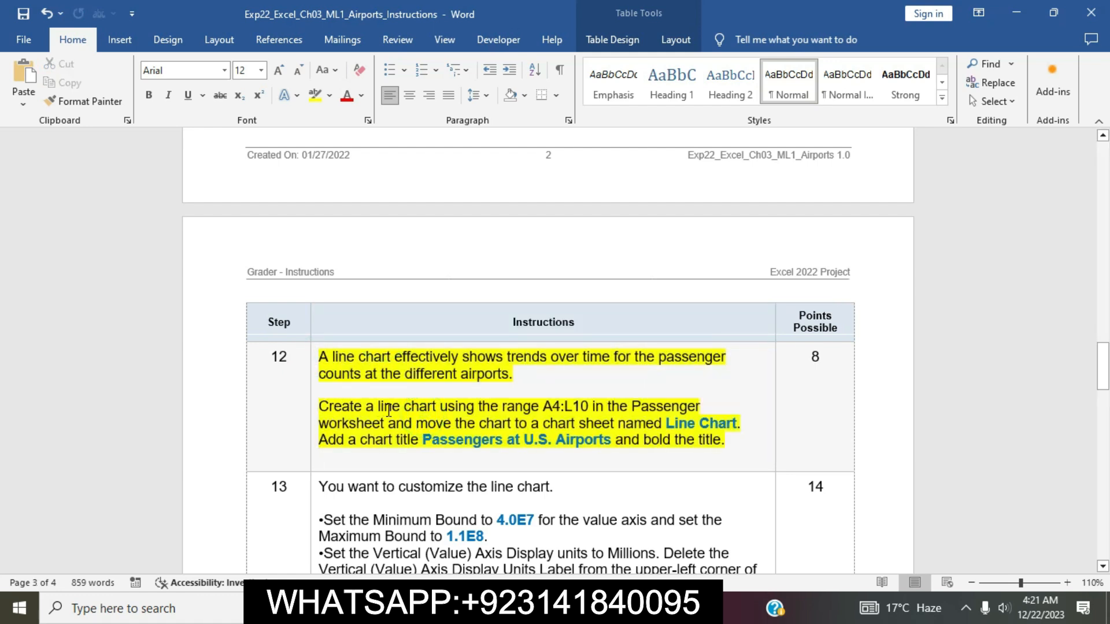
Select the range reference in step 12, switch to Excel, and select A4:L10 on the Passenger worksheet.
{"action": "double_click", "coordinate": [545, 405]}
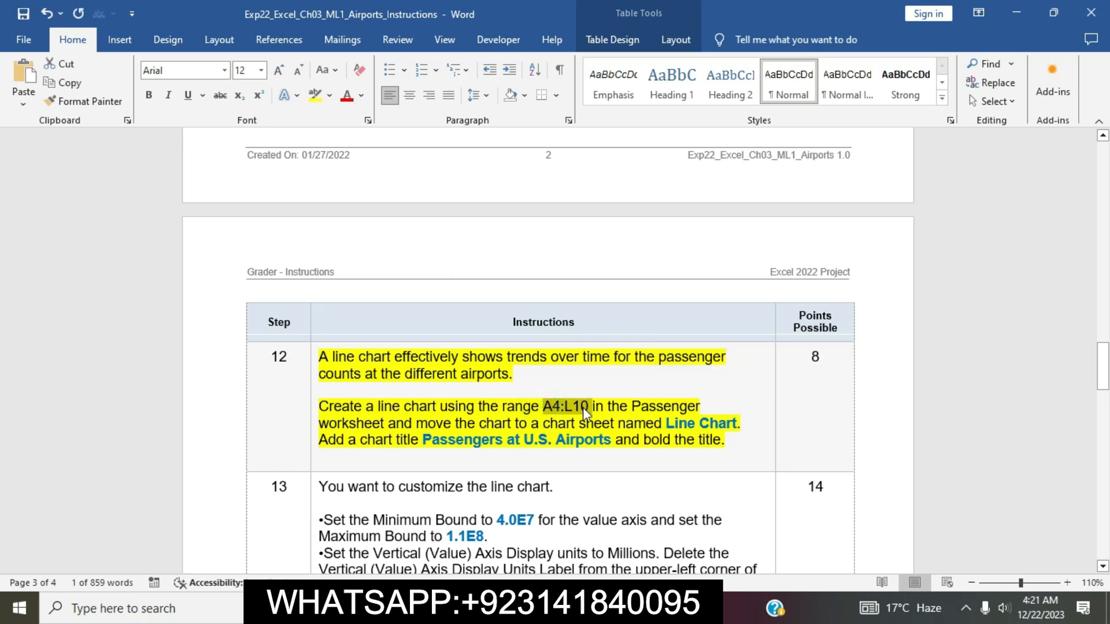
{"action": "left_click", "coordinate": [499, 609]}
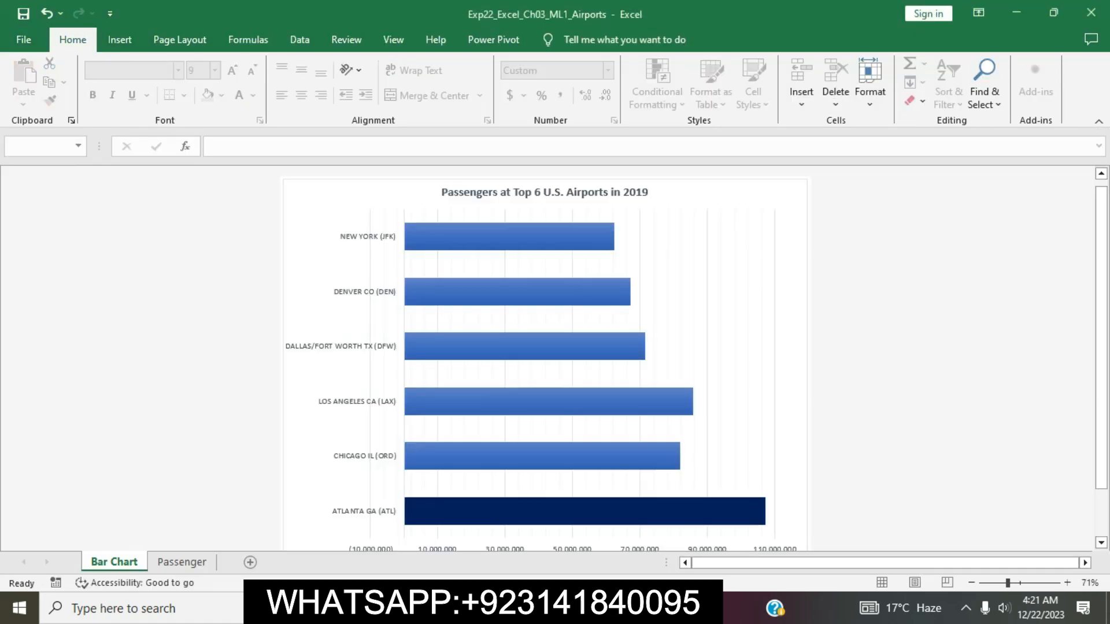
{"action": "left_click", "coordinate": [179, 563]}
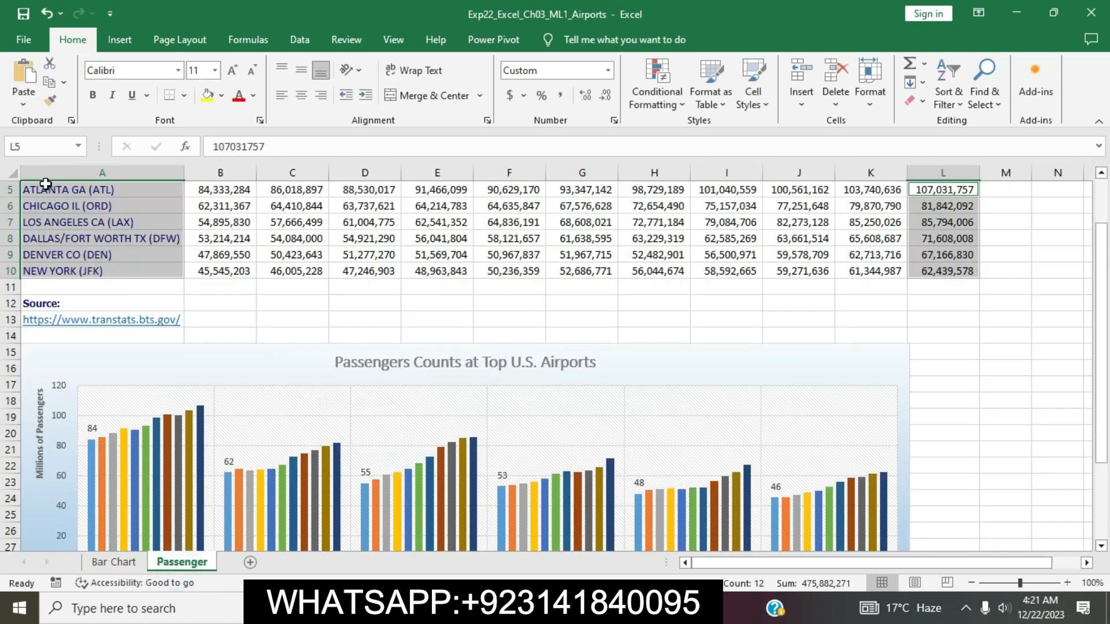
{"action": "type", "text": "A4:L10"}
{"action": "key", "text": "Return"}
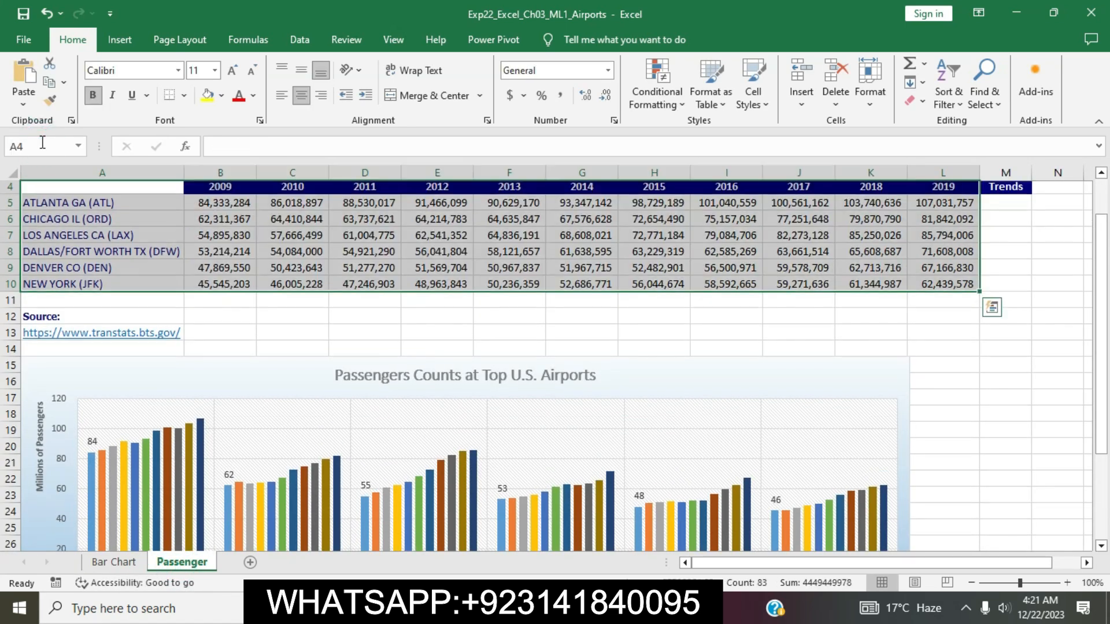
Check the step 12 instructions in Word, then return to Excel and insert a line chart from the selected range A4:L10.
{"action": "key", "text": "alt+Tab"}
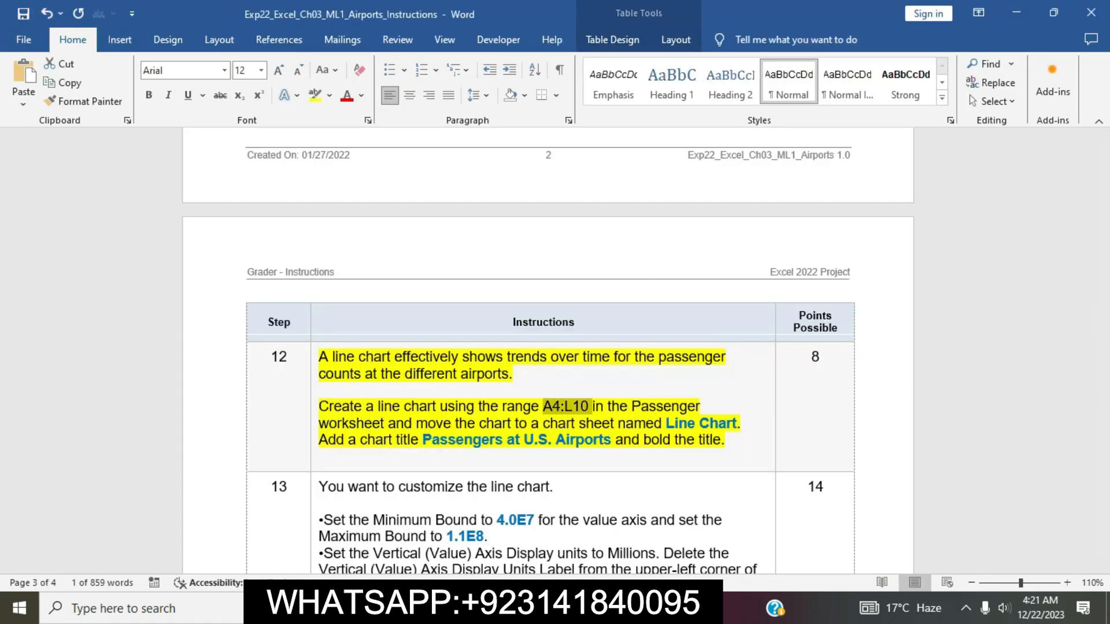
{"action": "key", "text": "alt+Tab"}
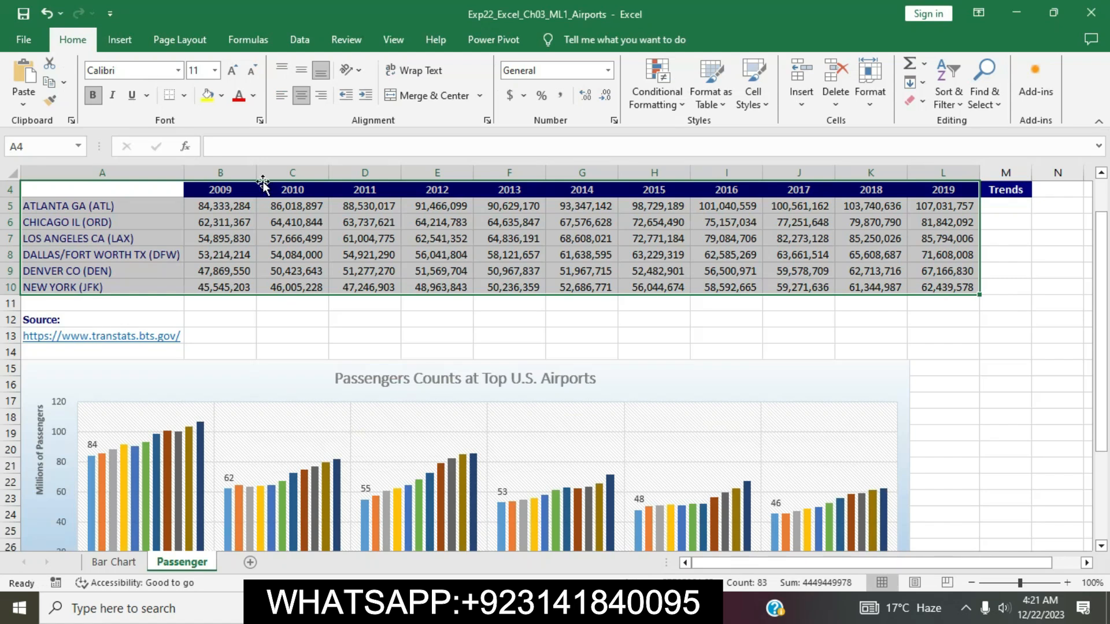
{"action": "left_click", "coordinate": [121, 40]}
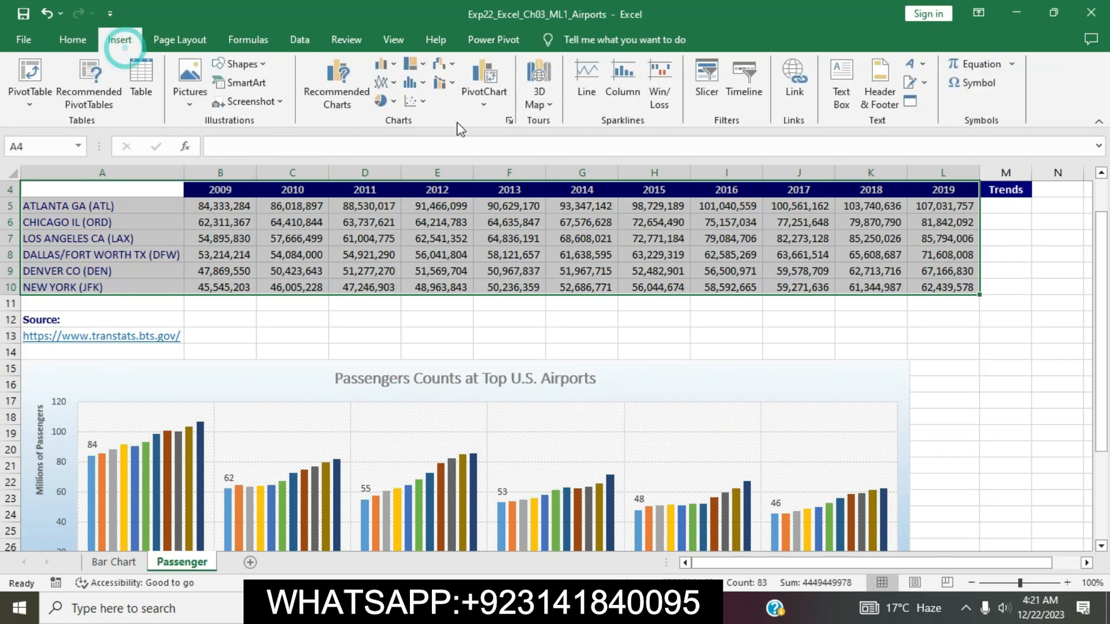
{"action": "left_click", "coordinate": [509, 120]}
{"action": "left_click", "coordinate": [435, 90]}
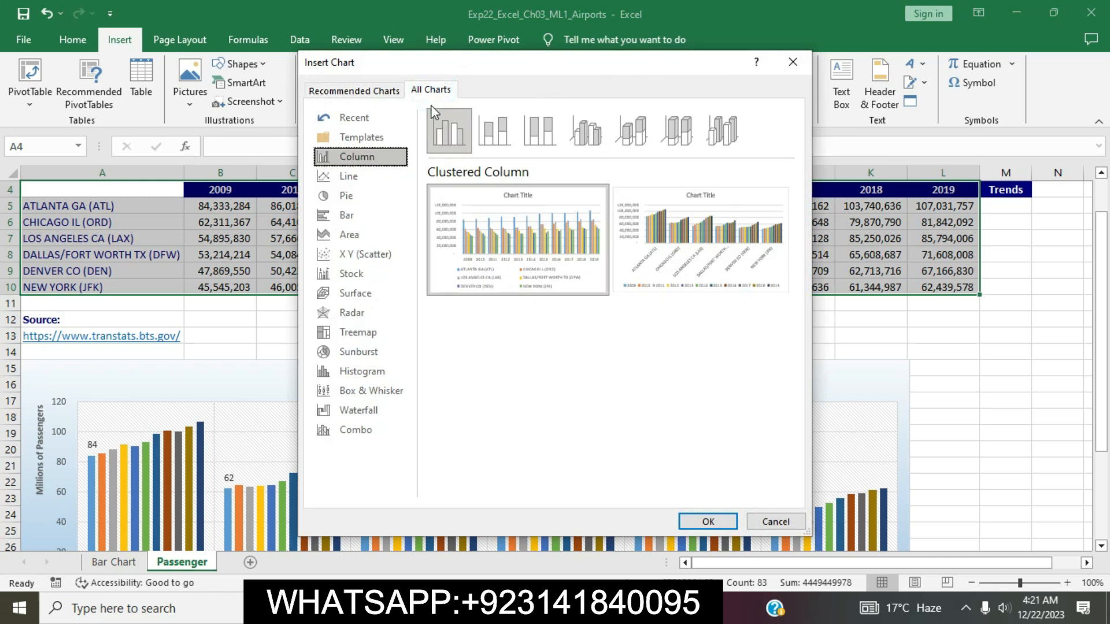
{"action": "left_click", "coordinate": [365, 181]}
{"action": "left_click", "coordinate": [707, 522]}
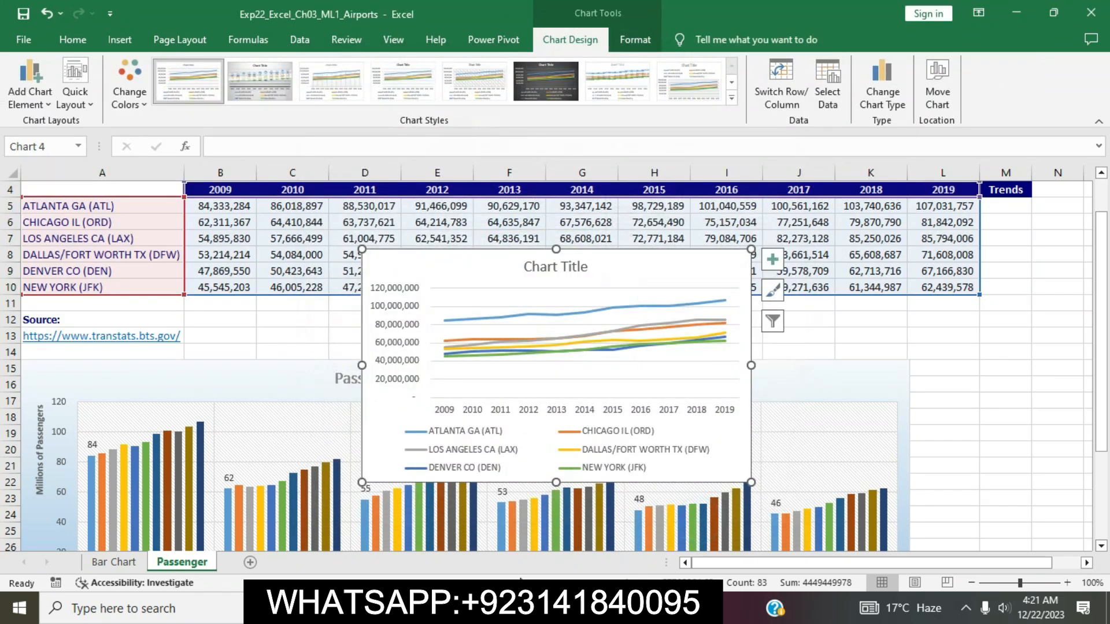
Switch to the Word instructions and copy the chart sheet name "Line Chart" from step 12.
{"action": "key", "text": "alt+Tab"}
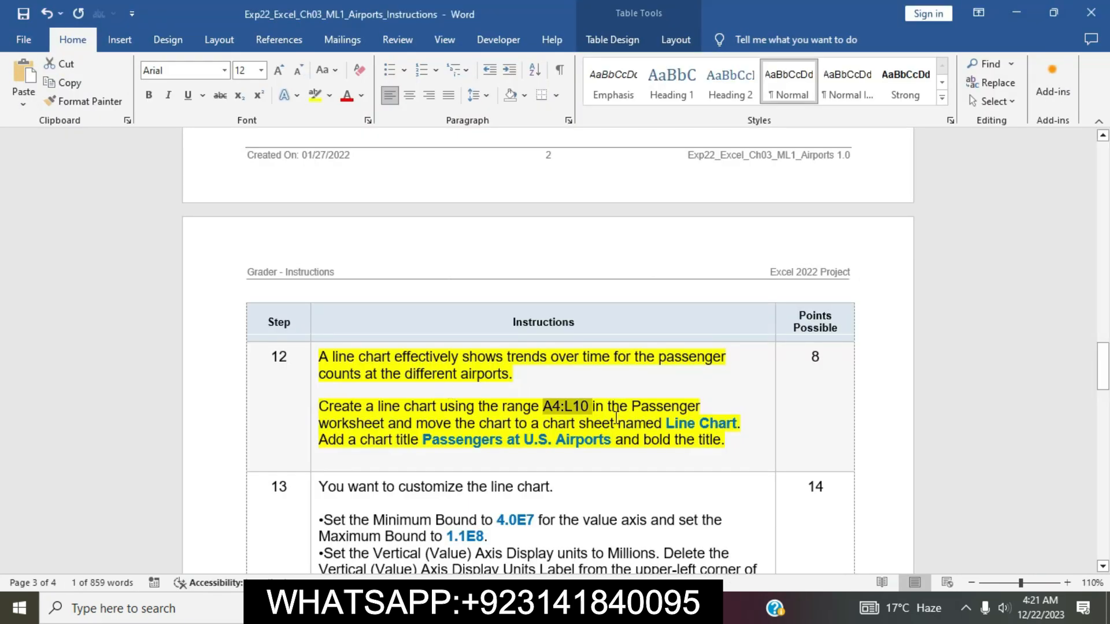
{"action": "left_click", "coordinate": [604, 419]}
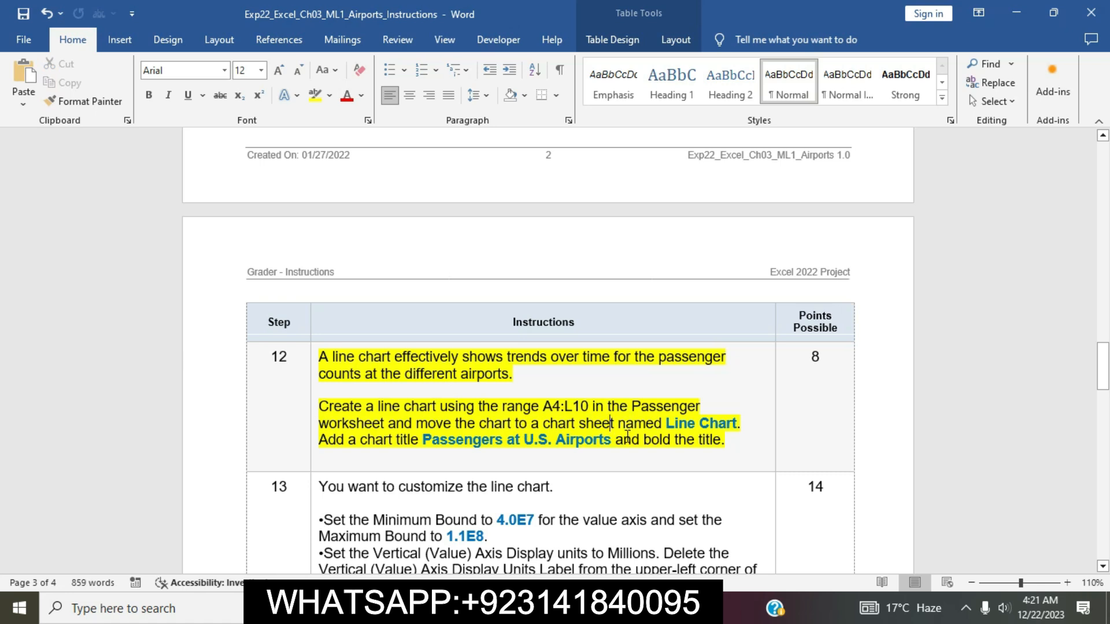
{"action": "left_click_drag", "start_coordinate": [667, 425], "coordinate": [737, 425]}
{"action": "key", "text": "ctrl+c"}
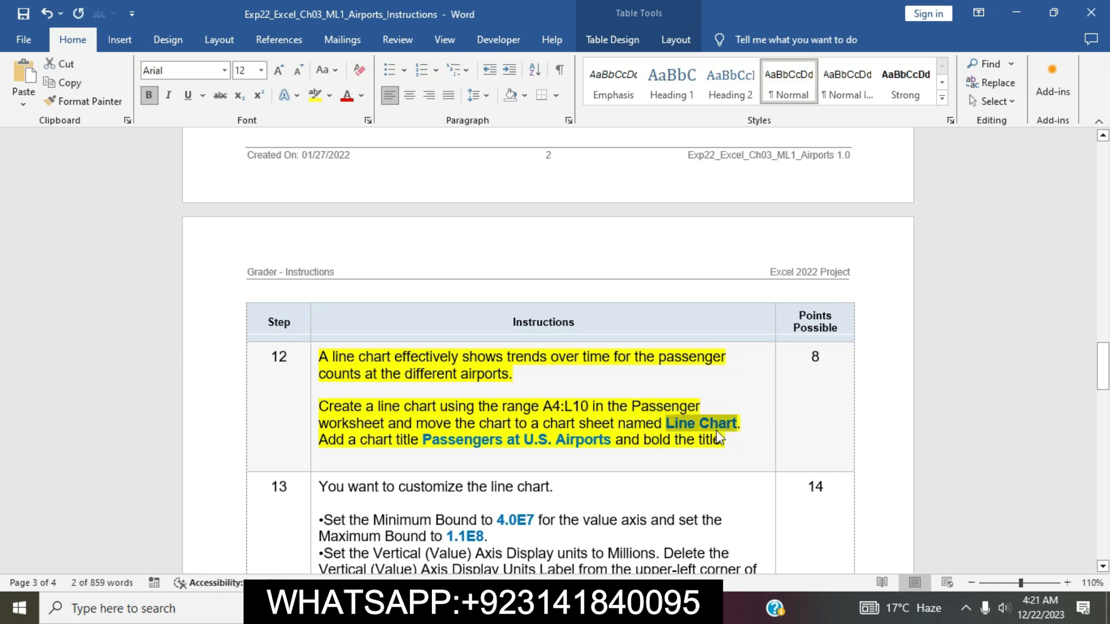
Switch to Excel and move the line chart to a new chart sheet named Line Chart.
{"action": "key", "text": "alt+Tab"}
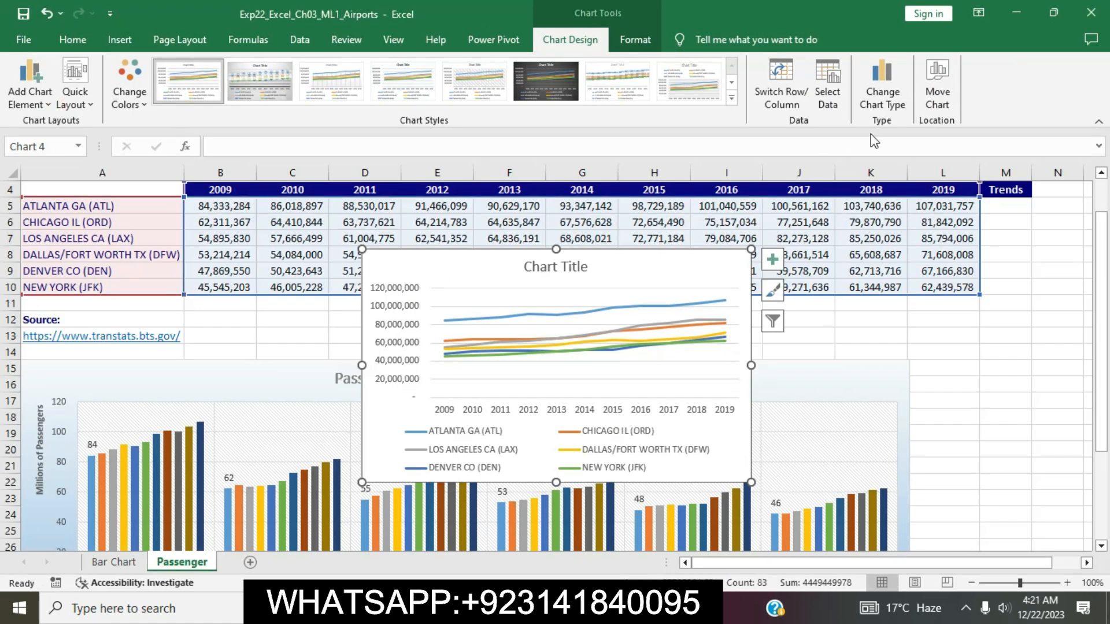
{"action": "left_click", "coordinate": [938, 87]}
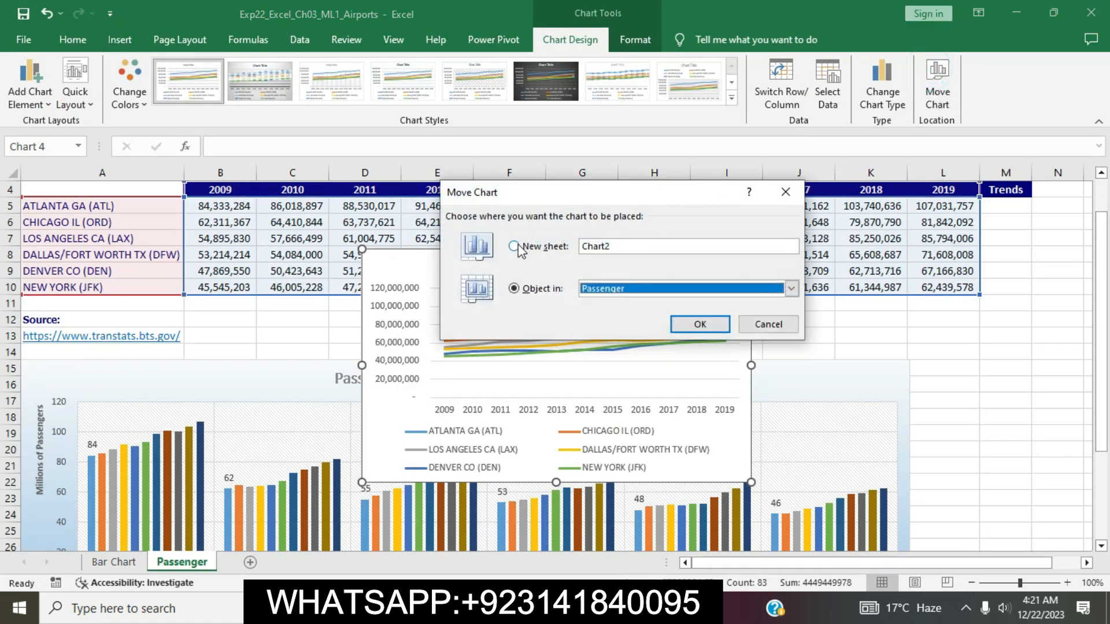
{"action": "left_click", "coordinate": [514, 246]}
{"action": "key", "text": "ctrl+v"}
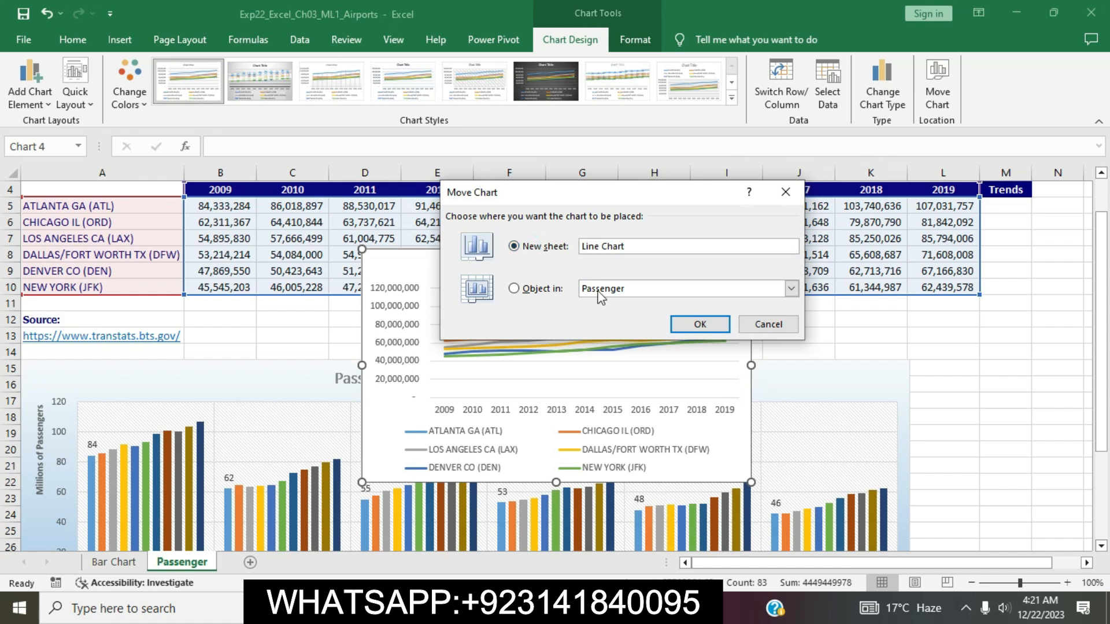
{"action": "left_click", "coordinate": [702, 324]}
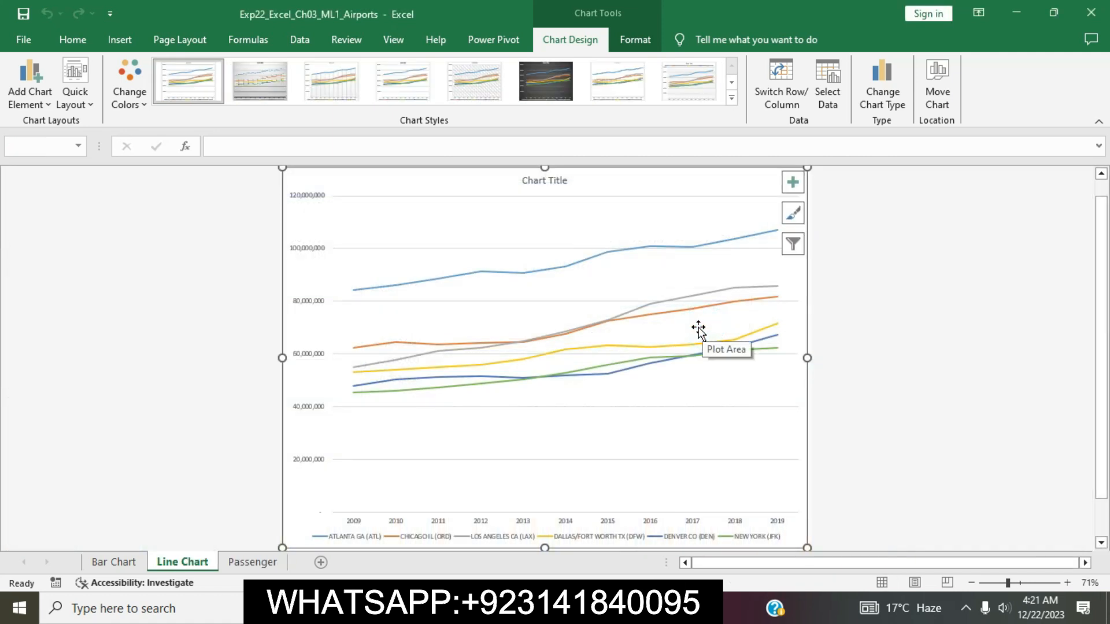
Copy the chart title "Passengers at U.S. Airports" from step 12 of the Word instructions and return to Excel.
{"action": "key", "text": "alt+Tab"}
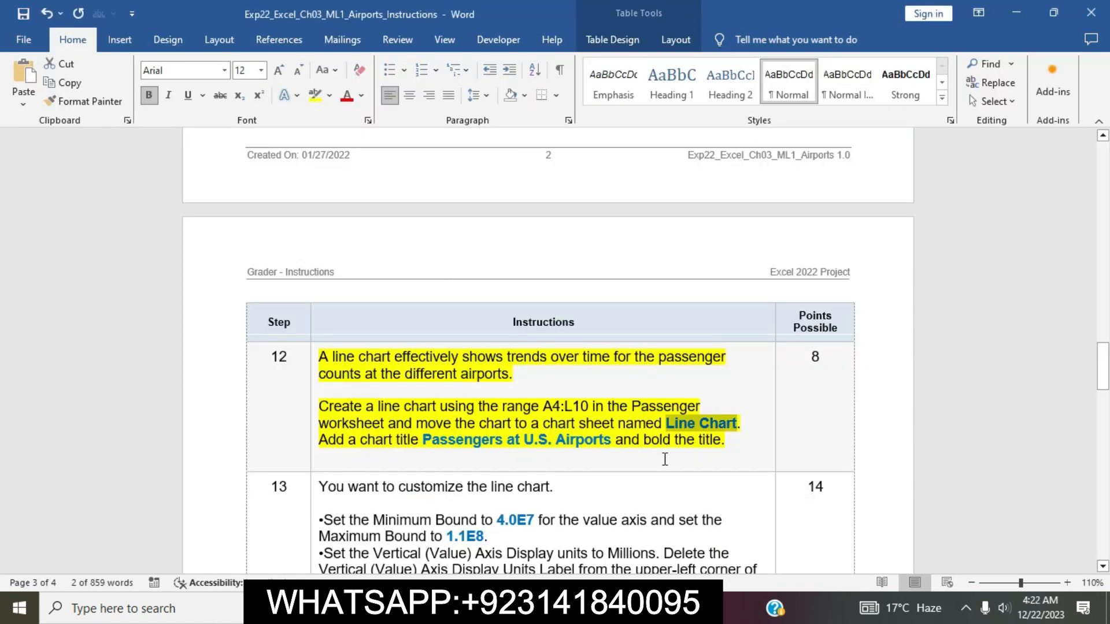
{"action": "left_click_drag", "start_coordinate": [425, 442], "coordinate": [592, 445]}
{"action": "key", "text": "ctrl+c"}
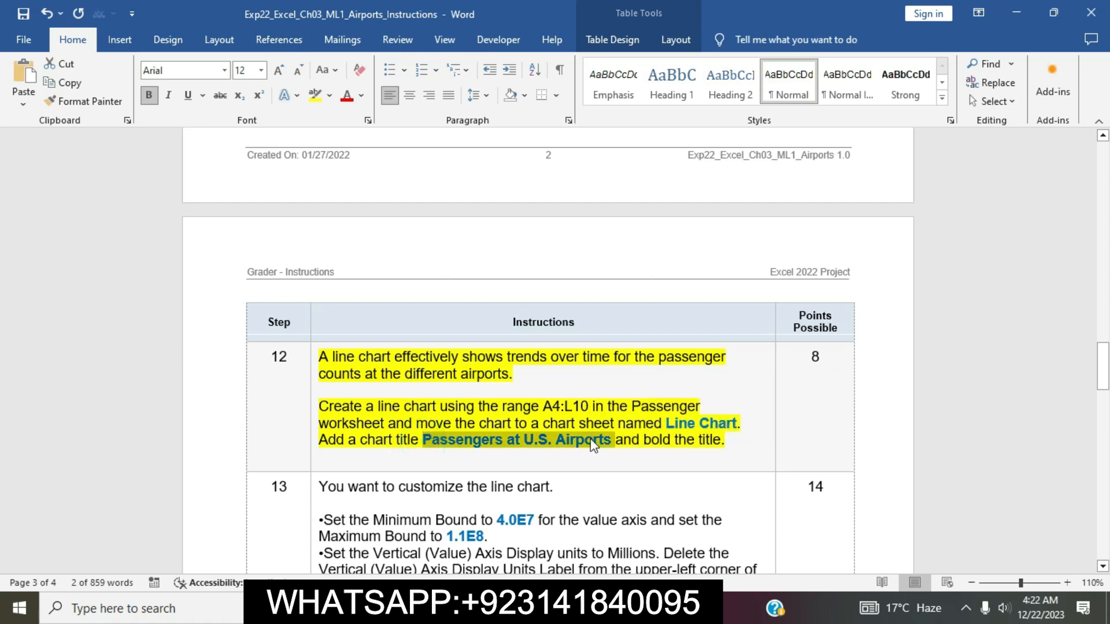
{"action": "key", "text": "alt+Tab"}
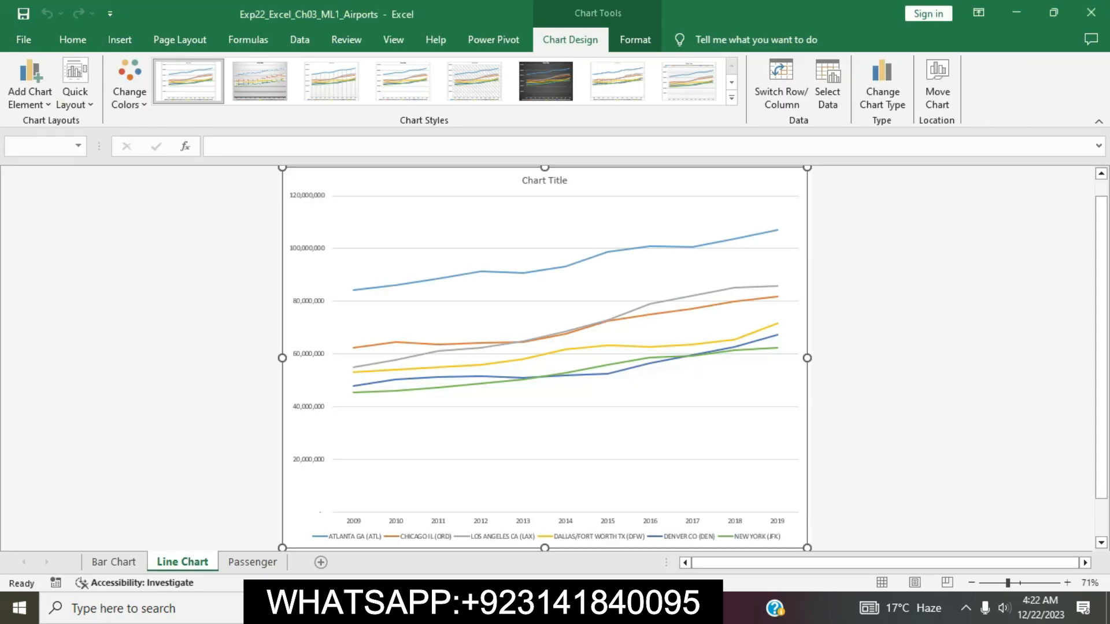
Replace the placeholder title of the line chart with the copied text "Passengers at U.S. Airports".
{"action": "left_click_drag", "start_coordinate": [556, 180], "coordinate": [561, 181]}
{"action": "left_click", "coordinate": [561, 181]}
{"action": "triple_click", "coordinate": [573, 181]}
{"action": "key", "text": "BackSpace"}
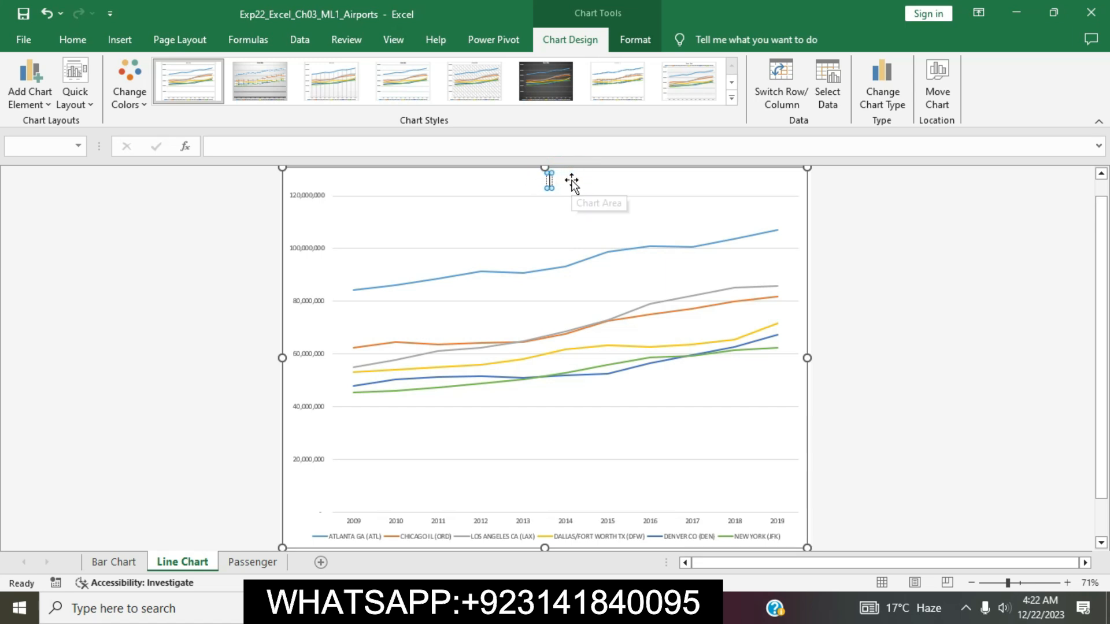
{"action": "key", "text": "ctrl+v"}
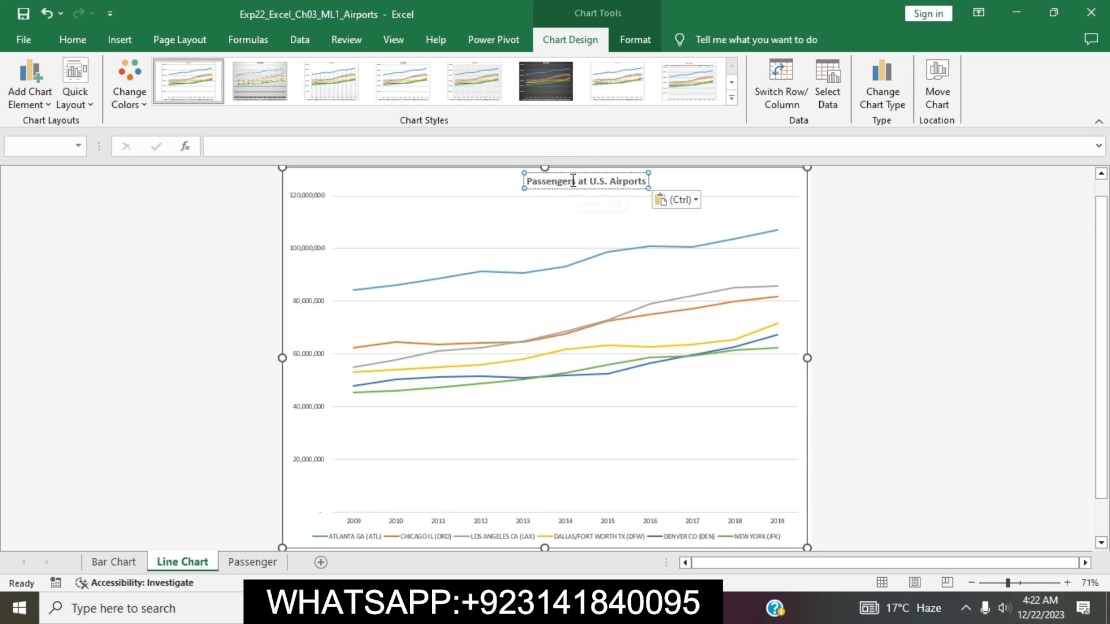
{"action": "left_click", "coordinate": [830, 309]}
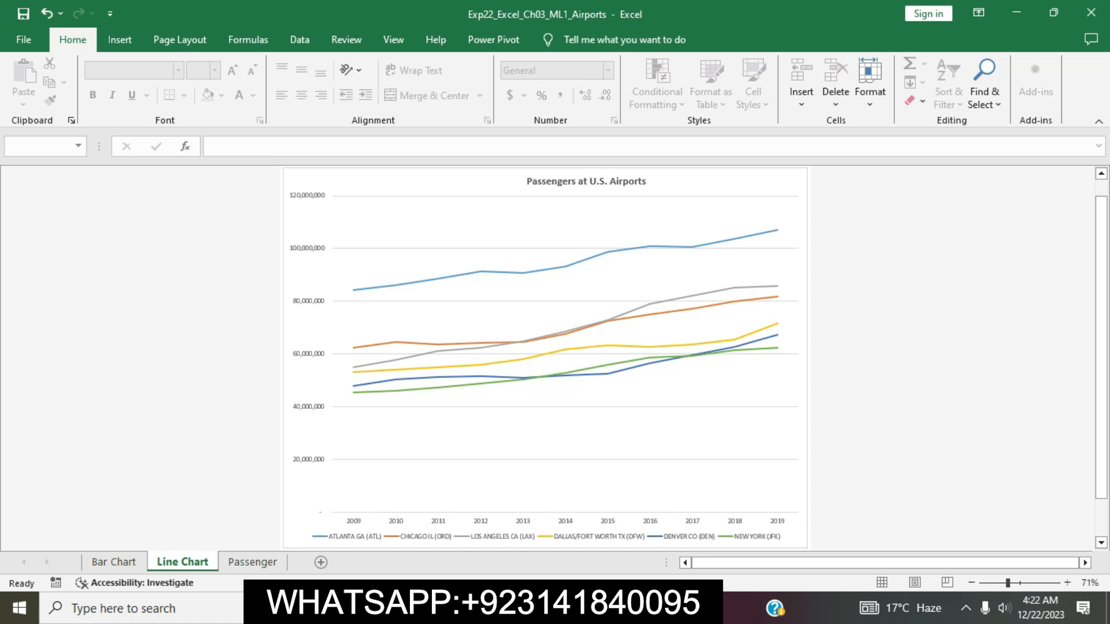
Check the title formatting requirement in step 12 of the Word instructions, then return to Excel and bold the line chart's title.
{"action": "key", "text": "alt+Tab"}
{"action": "left_click", "coordinate": [597, 442]}
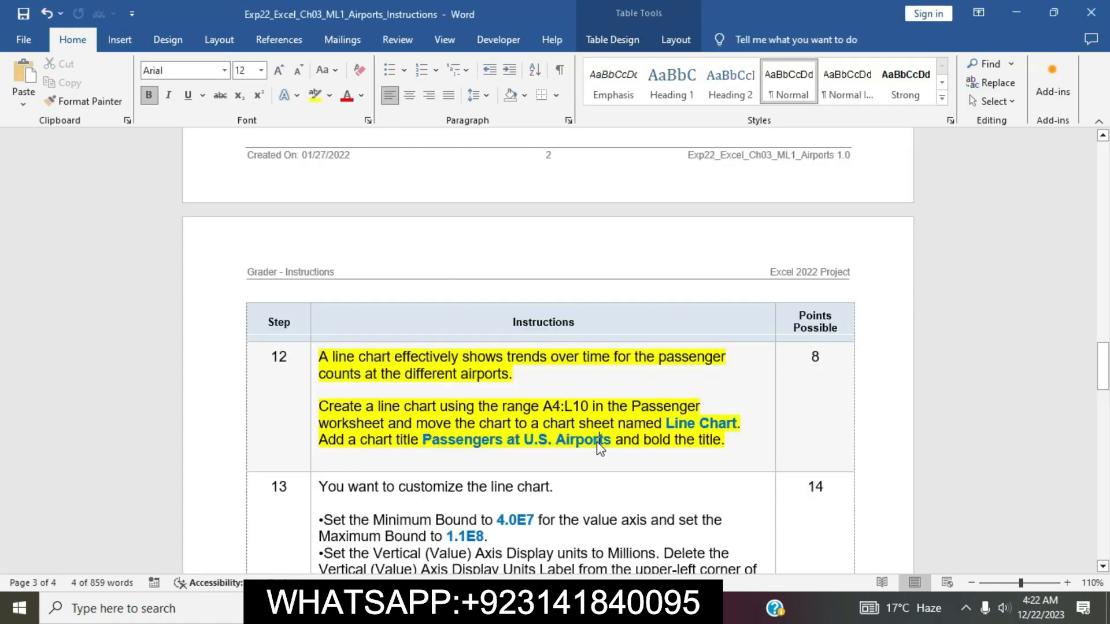
{"action": "left_click_drag", "start_coordinate": [615, 442], "coordinate": [728, 445]}
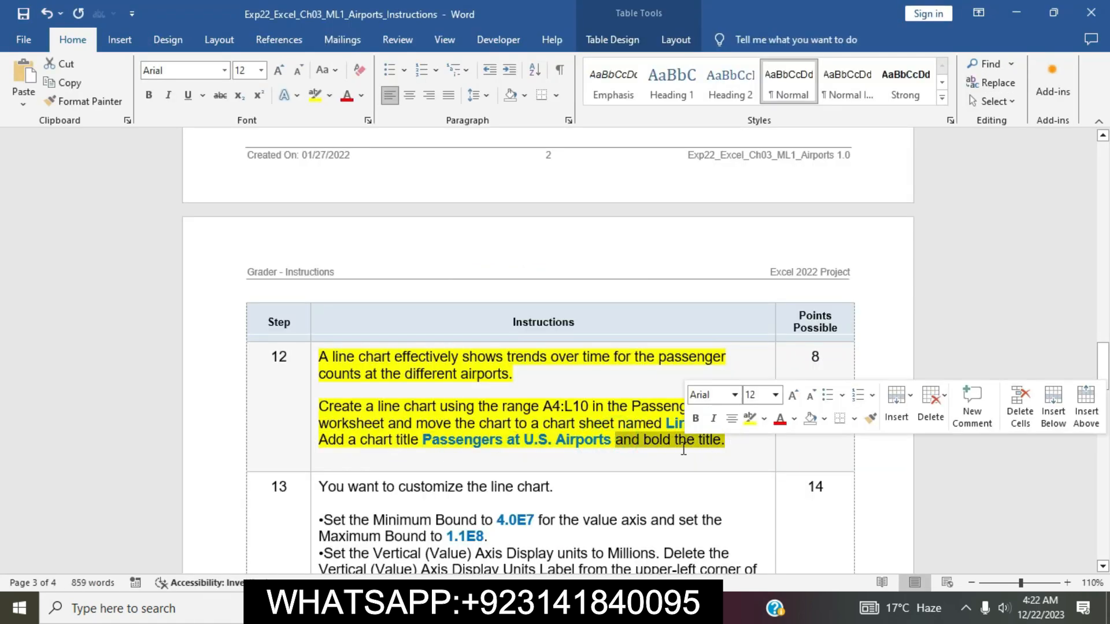
{"action": "key", "text": "alt+Tab"}
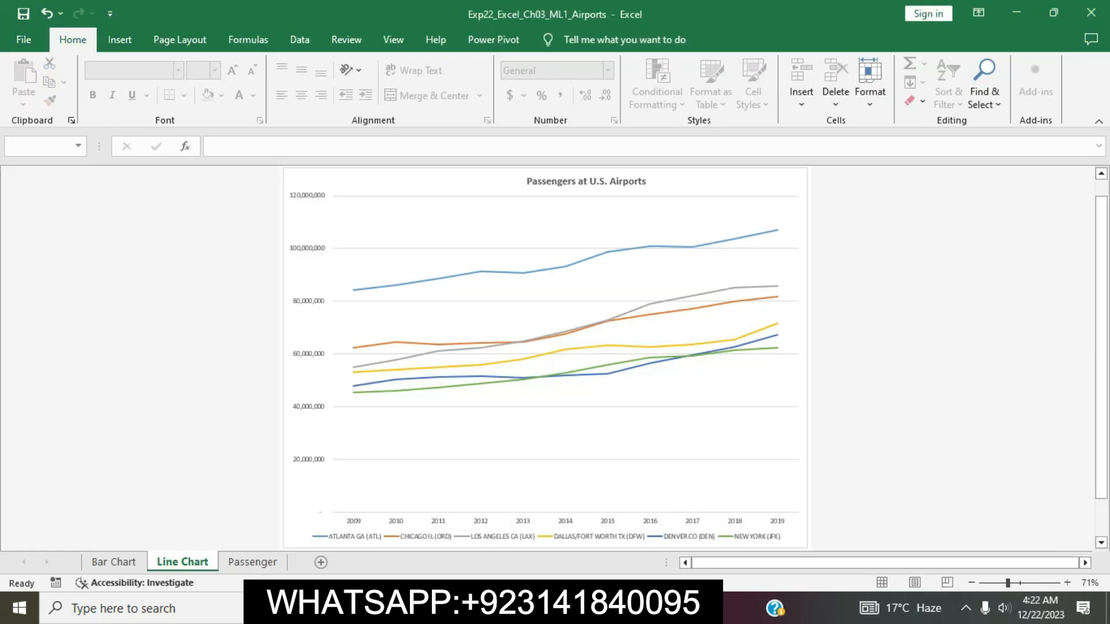
{"action": "left_click", "coordinate": [585, 181]}
{"action": "left_click", "coordinate": [585, 184]}
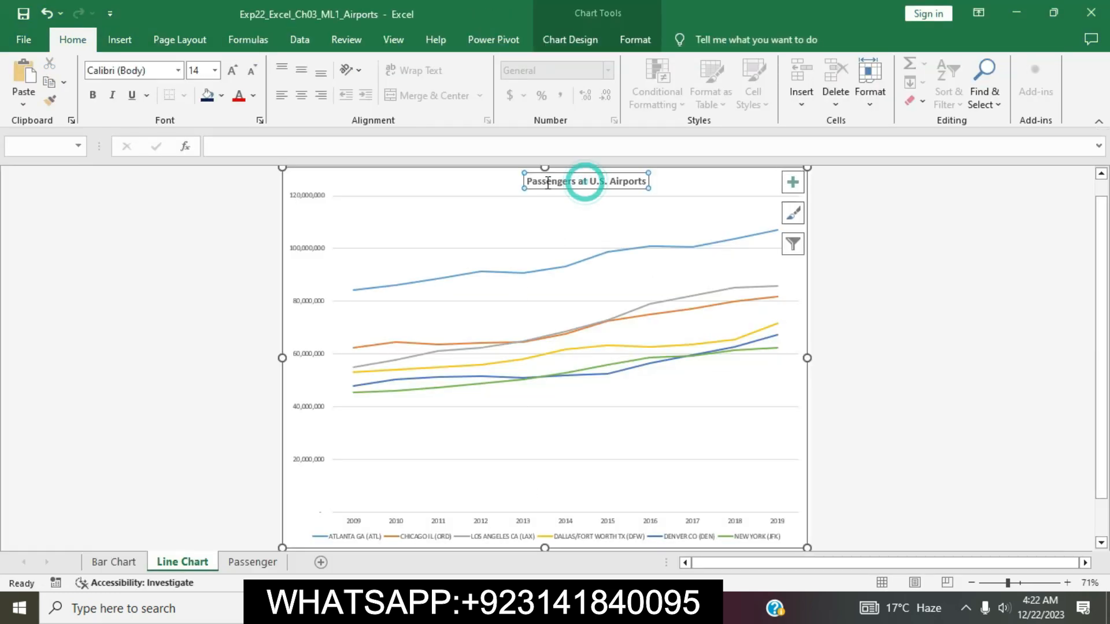
{"action": "key", "text": "ctrl+v"}
{"action": "left_click_drag", "start_coordinate": [530, 182], "coordinate": [647, 182]}
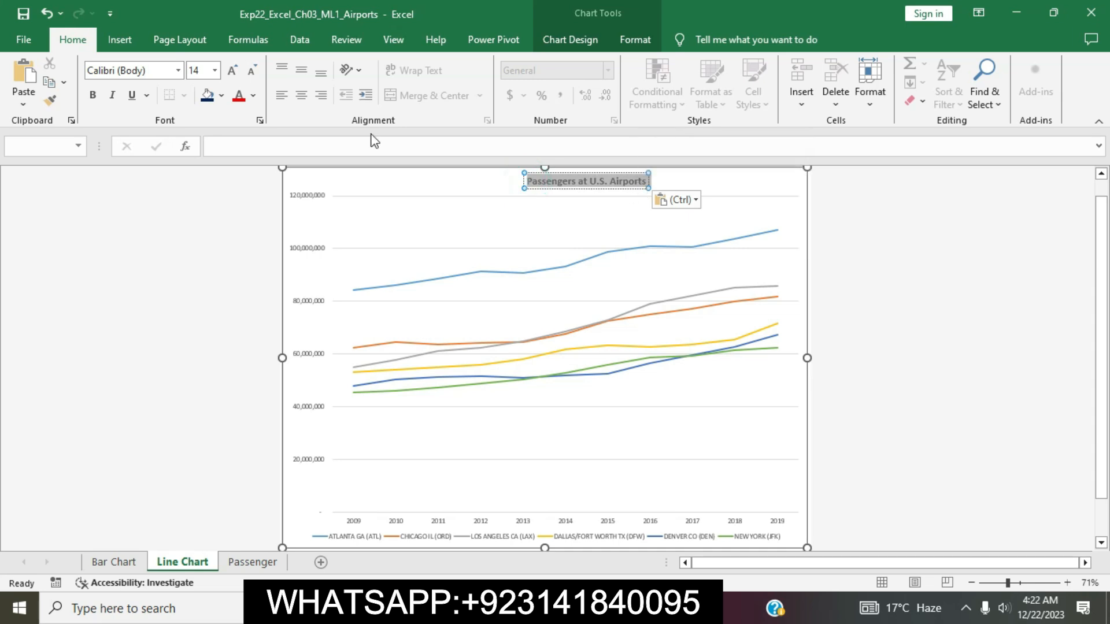
{"action": "left_click", "coordinate": [93, 96]}
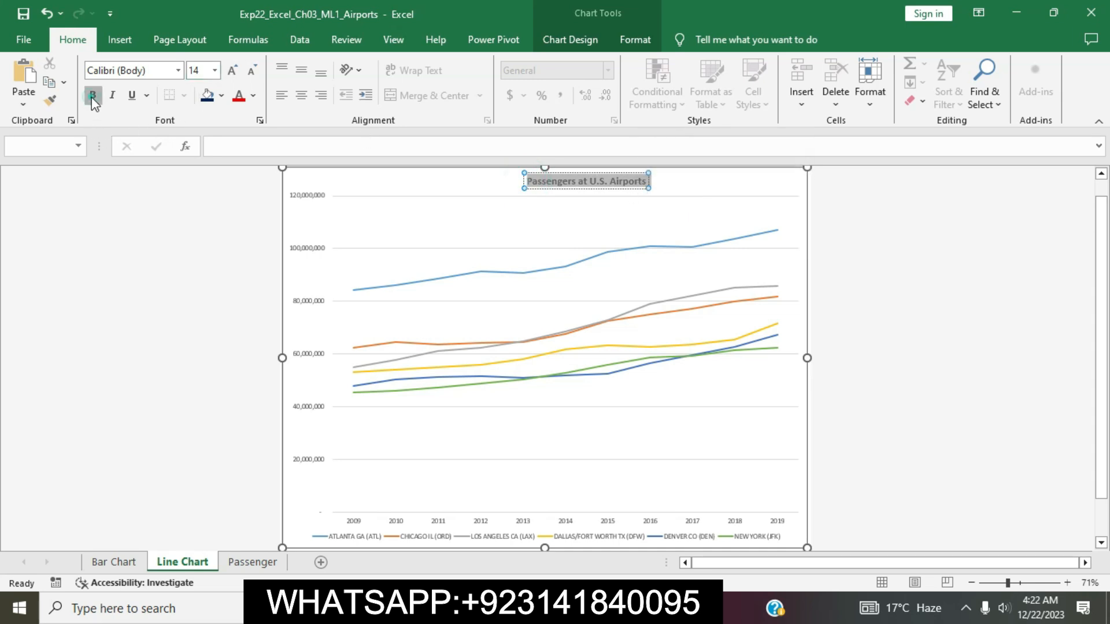
{"action": "left_click", "coordinate": [847, 240]}
Switch to the Word instructions and remove the yellow highlight from the step 12 text.
{"action": "key", "text": "alt+Tab"}
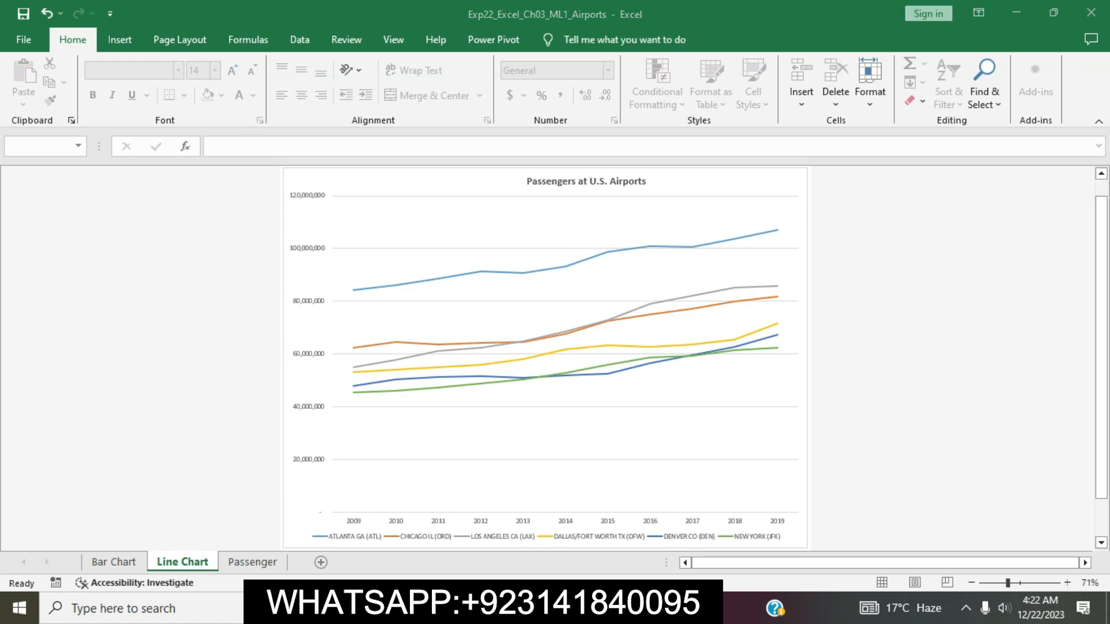
{"action": "left_click", "coordinate": [531, 486]}
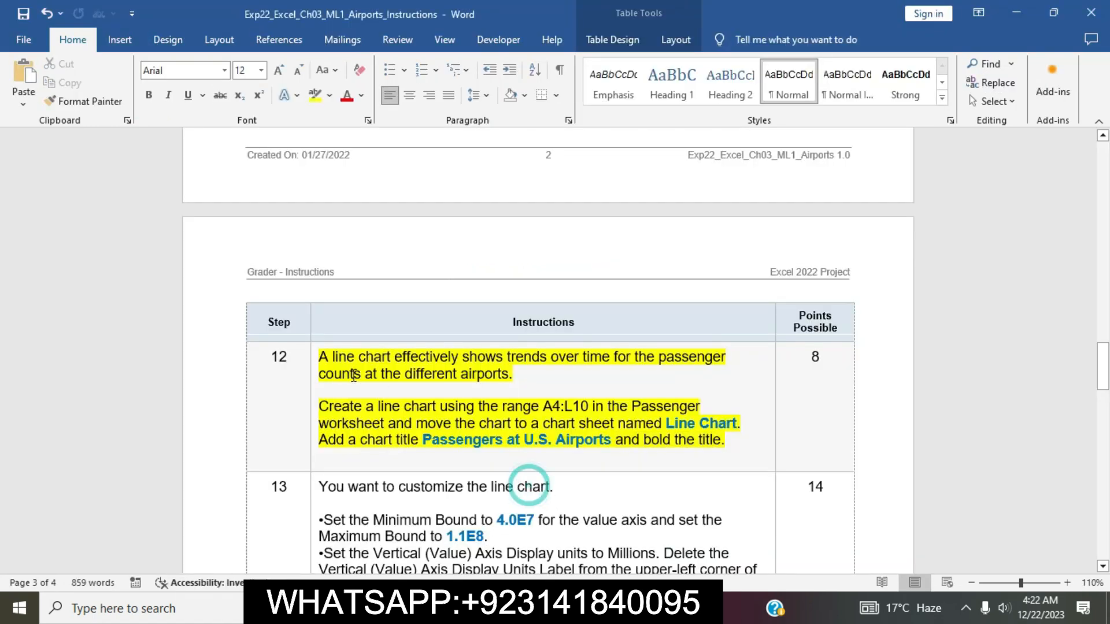
{"action": "left_click", "coordinate": [310, 362]}
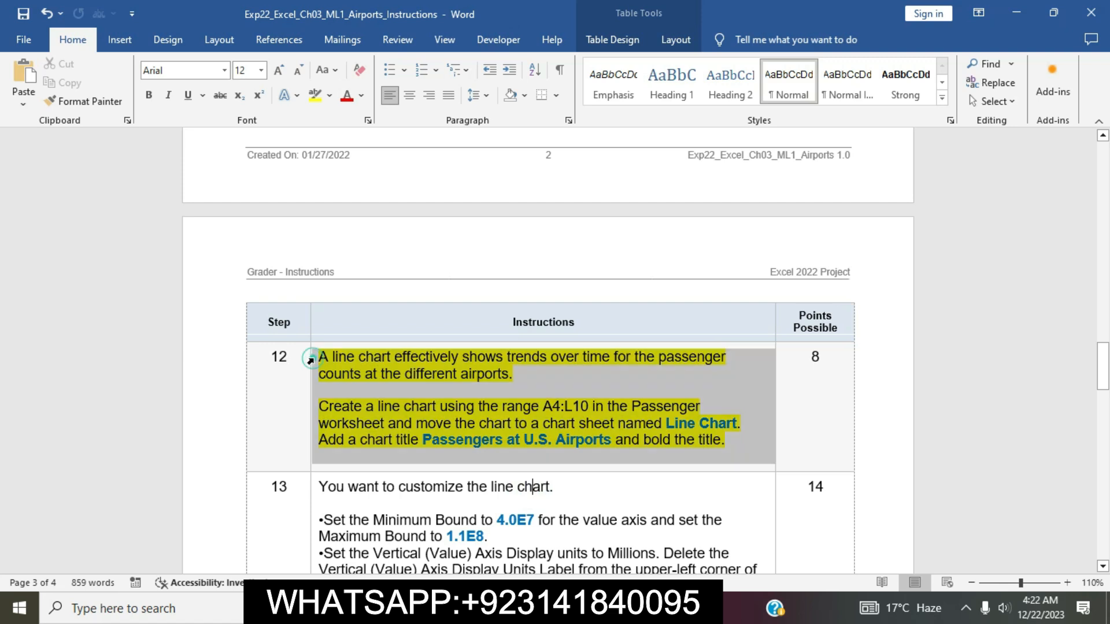
{"action": "left_click", "coordinate": [381, 333]}
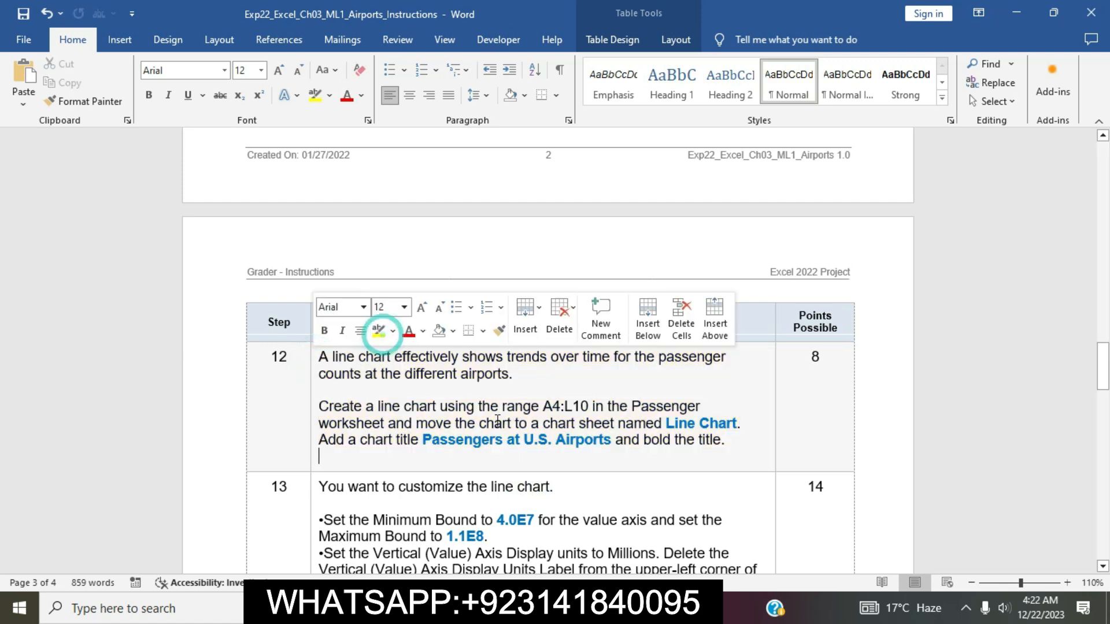
Look through the remaining instructions to the end of the document and return to its beginning.
{"action": "scroll", "coordinate": [498, 428], "scroll_direction": "down", "scroll_amount": 6}
{"action": "scroll", "coordinate": [499, 422], "scroll_direction": "down", "scroll_amount": 10}
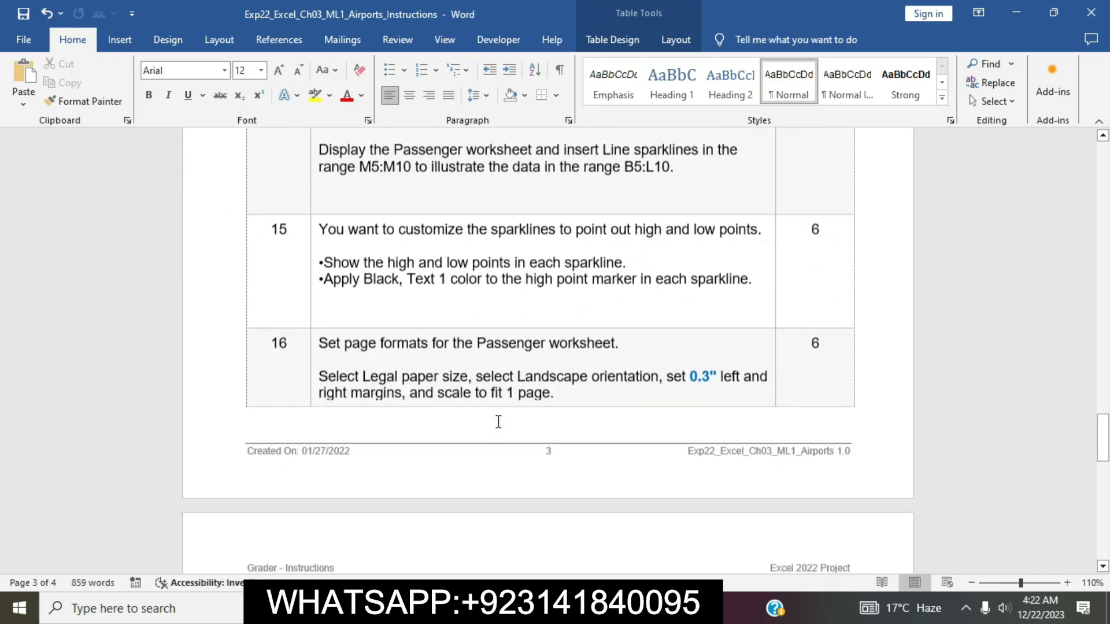
{"action": "scroll", "coordinate": [496, 418], "scroll_direction": "up", "scroll_amount": 20}
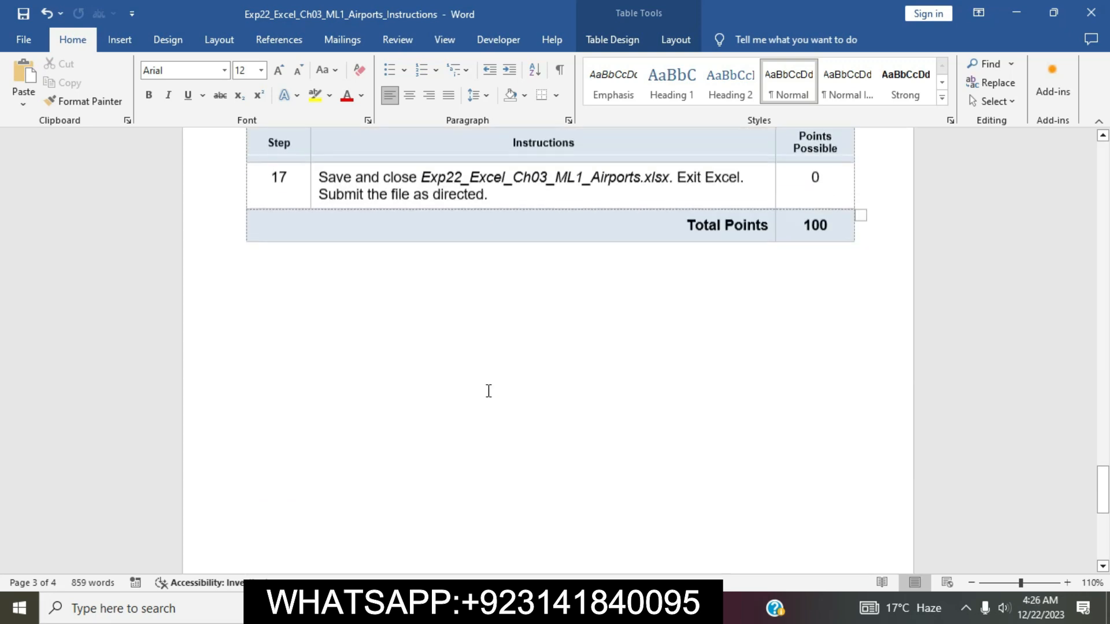
{"action": "scroll", "coordinate": [489, 391], "scroll_direction": "up", "scroll_amount": 8}
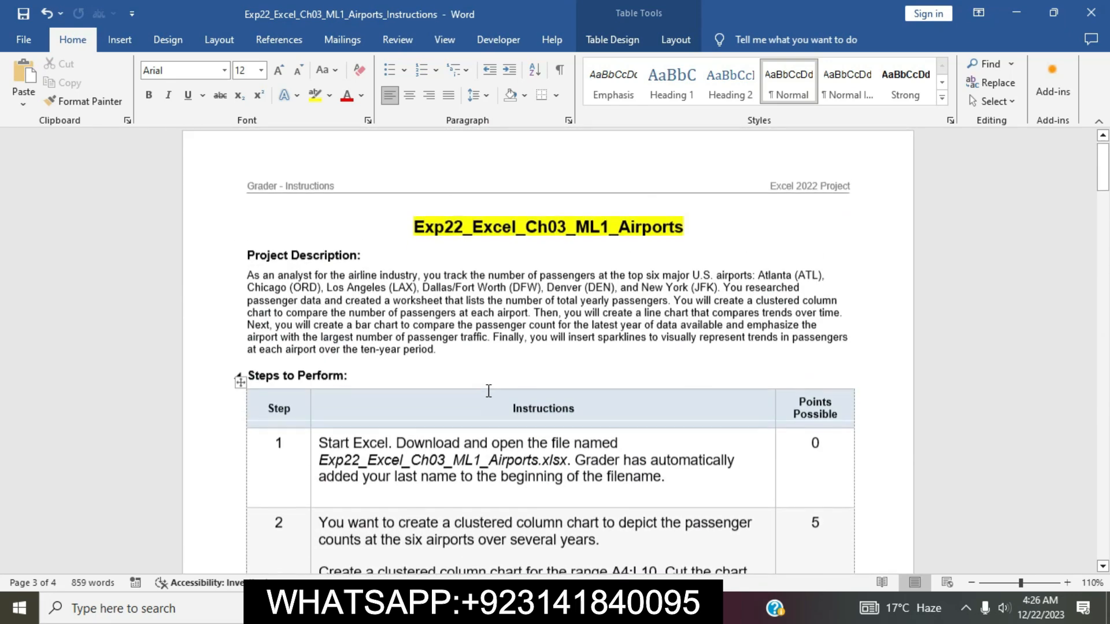